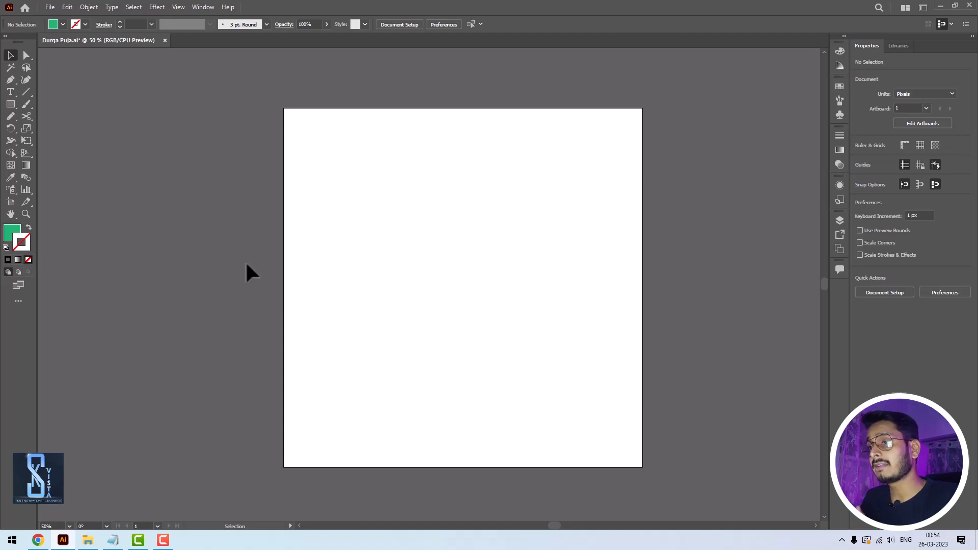
- Draw a tall green rectangle about 107 × 435 px near the artboard's upper-left corner
left_click(11, 104)
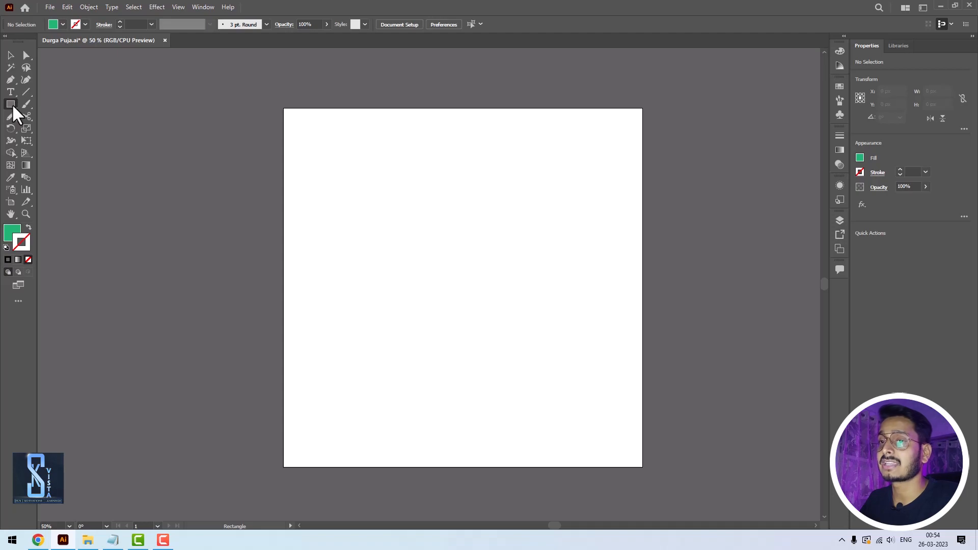
left_click(11, 104)
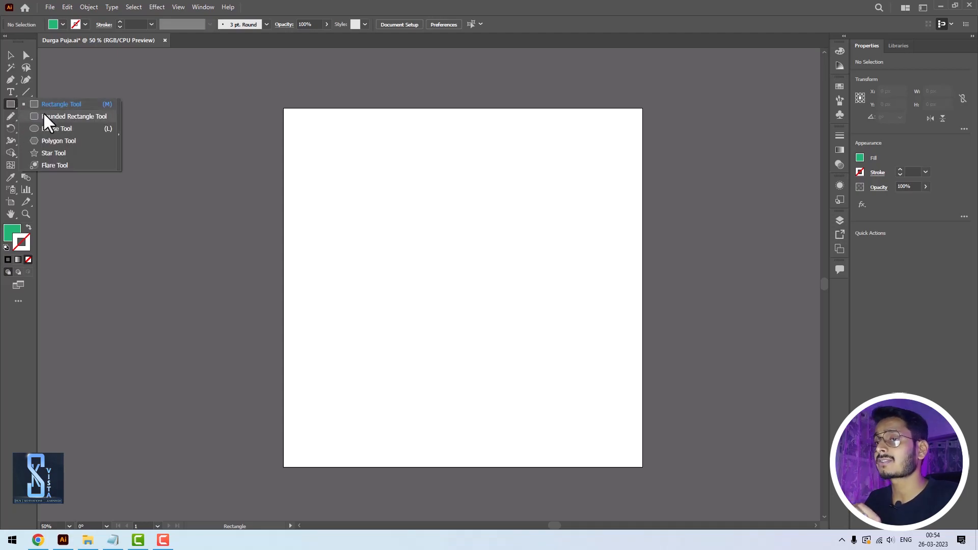
left_click(14, 100)
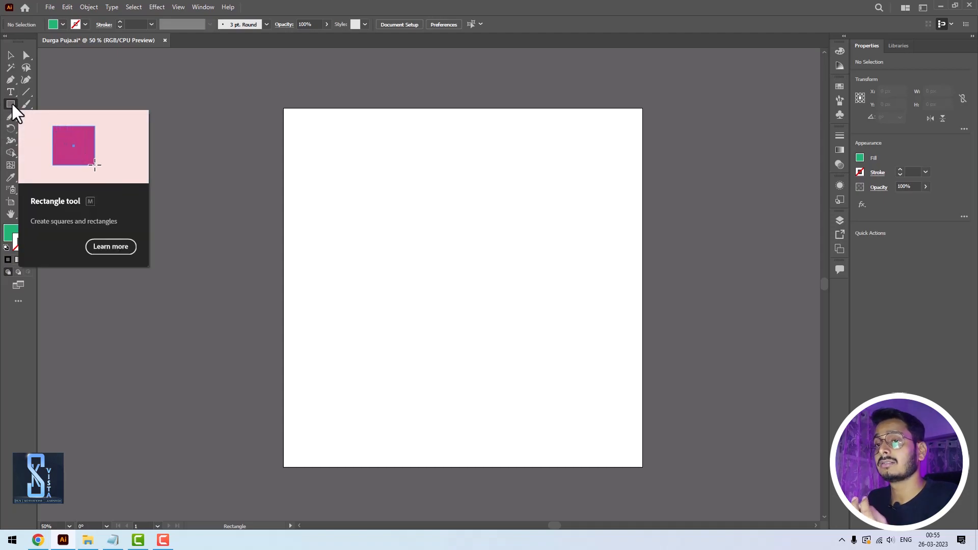
left_click(12, 104)
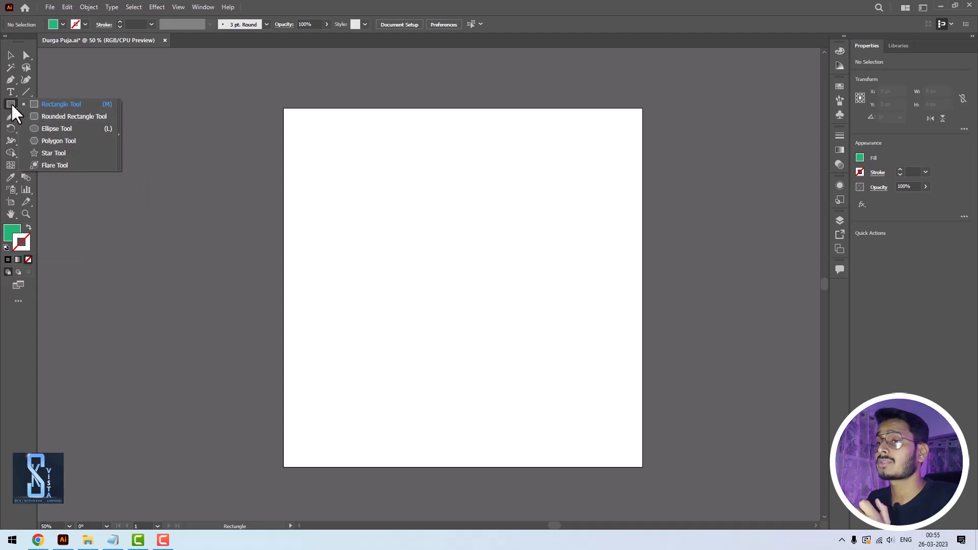
left_click(63, 104)
left_click_drag(291, 130, 327, 274)
left_click(10, 55)
left_click(463, 218)
left_click_drag(313, 187, 318, 189)
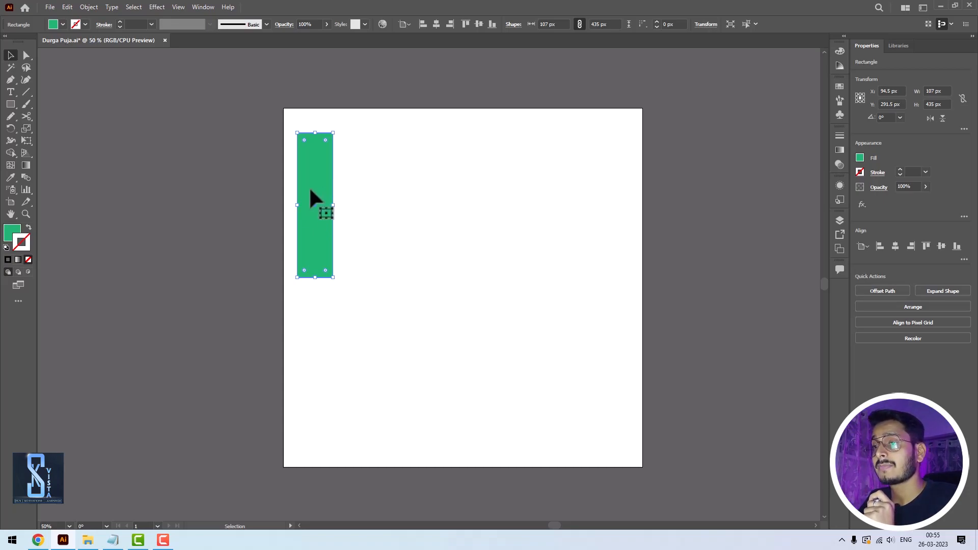
- Move the rectangle about 132 px to the right and repeat that move until it reaches the artboard's right edge
left_click_drag(312, 191, 354, 188)
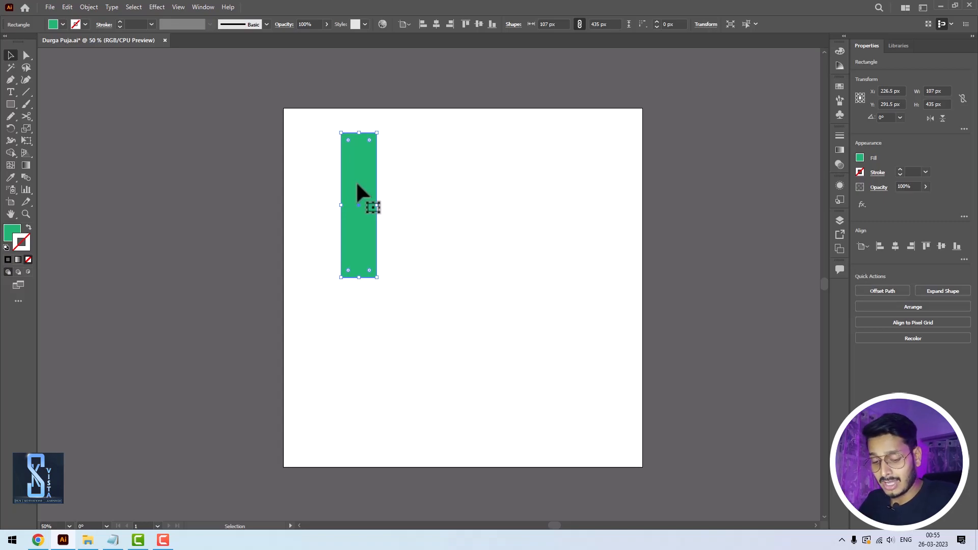
key("ctrl+d")
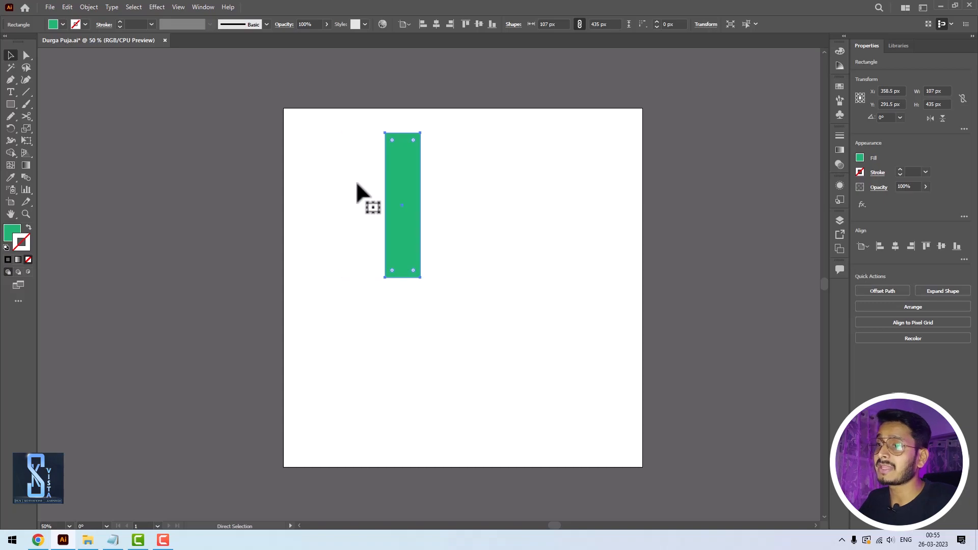
key("ctrl+d")
key("ctrl+d")
key("ctrl+d")
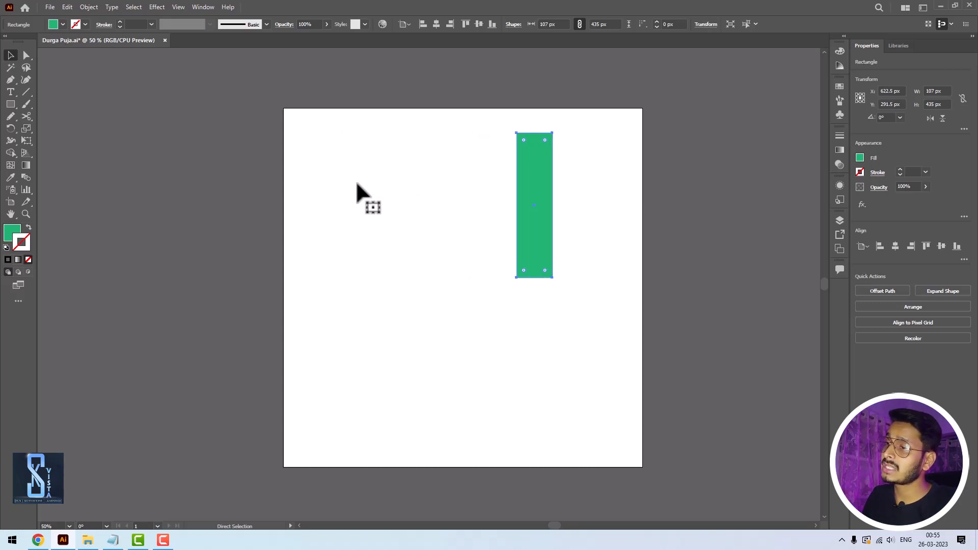
key("ctrl+d")
key("ctrl+d")
key("ctrl+d")
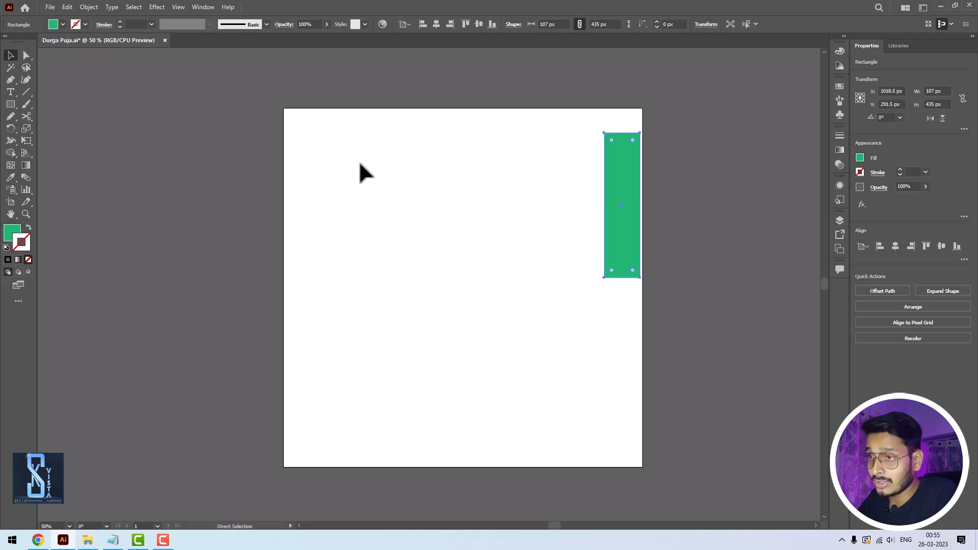
- Undo the rectangle's move and all its repetitions
key("ctrl+z")
key("ctrl+z")
key("ctrl+z")
key("ctrl+z")
key("ctrl+z")
key("ctrl+z")
key("ctrl+z")
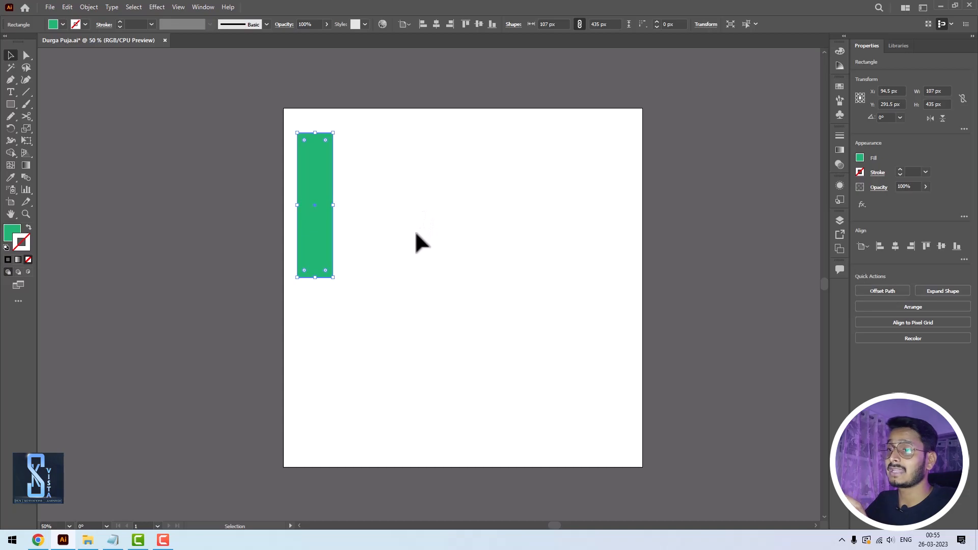
- Copy and paste the rectangle, and nudge the pasted copy diagonally down to the right in repeated increments
key("a")
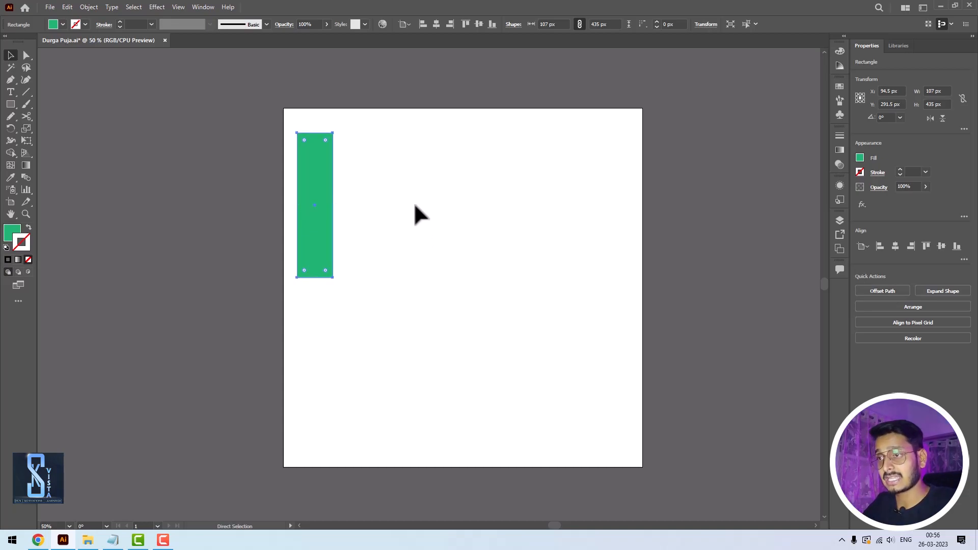
key("ctrl+v")
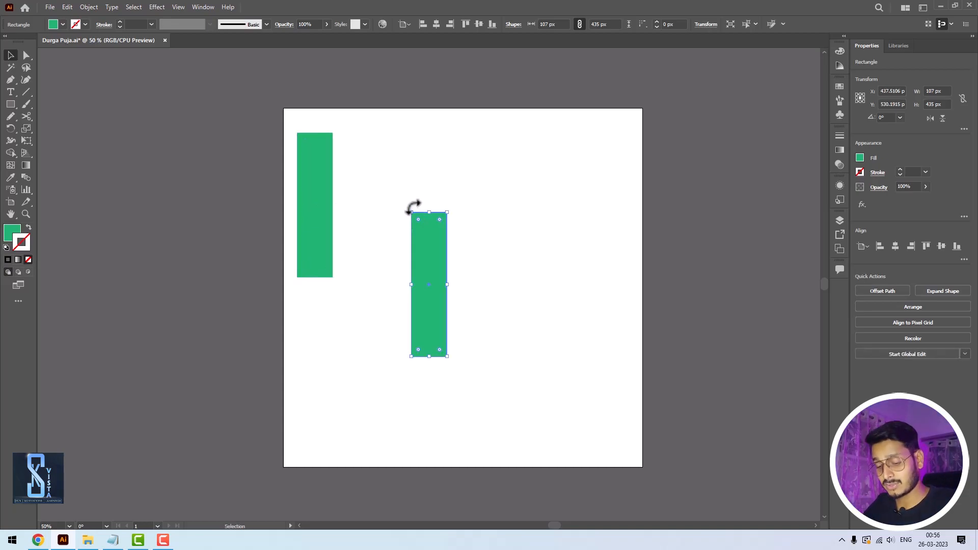
key("Right")
key("Right")
key("Right")
key("Right")
key("Right")
key("Right")
key("Right")
key("Right")
key("Right")
key("Right")
key("Right")
key("Right")
key("Right")
key("Right")
key("Right")
key("Right")
key("Right")
key("Right")
key("Right")
key("Right")
key("Down")
key("Down")
key("Down")
key("Down")
key("Down")
key("Down")
key("Down")
key("Down")
key("Down")
key("Down")
key("Down")
key("Down")
key("Down")
key("Down")
key("Down")
key("Down")
key("Down")
key("Down")
key("Down")
key("Down")
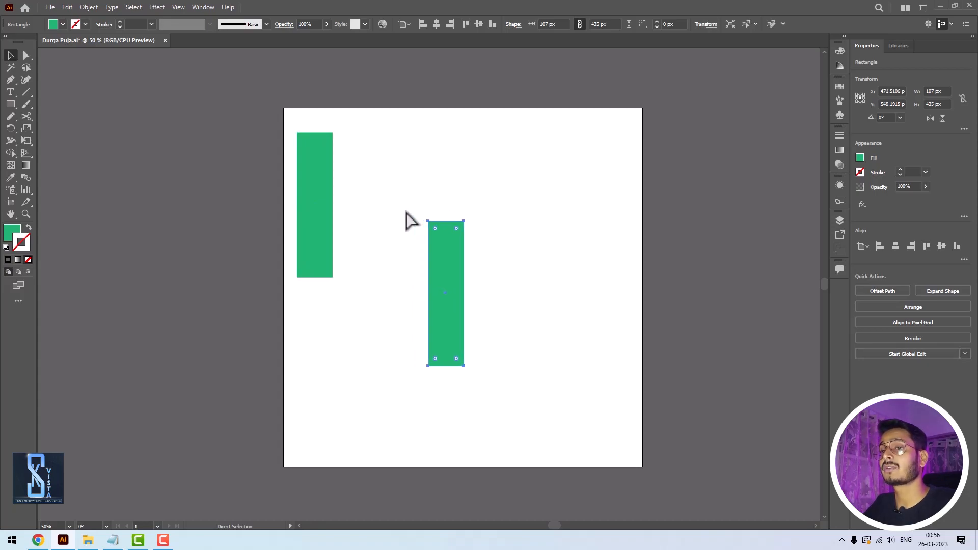
key("Right")
key("Right")
key("Right")
key("Right")
key("Right")
key("Right")
key("Right")
key("Right")
key("Right")
key("Right")
key("Right")
key("Right")
key("Right")
key("Right")
key("Right")
key("Right")
key("Right")
key("Right")
key("Right")
key("Right")
key("Down")
key("Down")
key("Down")
key("Down")
key("Down")
key("Down")
key("Down")
key("Down")
key("Down")
key("Down")
key("Down")
key("Down")
key("Down")
key("Down")
key("Down")
key("Down")
key("Down")
key("Down")
key("Down")
key("Down")
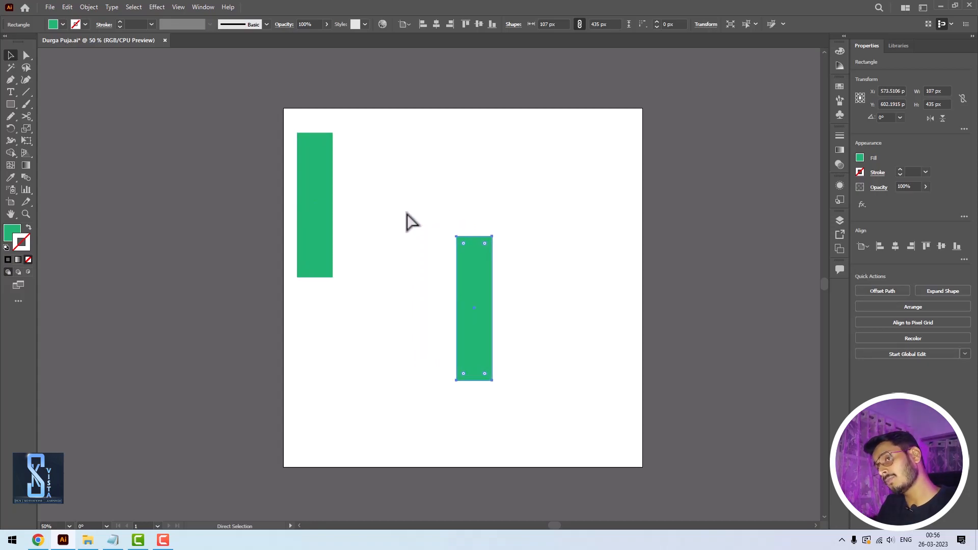
- Nudge the pasted rectangle back up to the left and undo the paste
key("Left")
key("Left")
key("Left")
key("Left")
key("Left")
key("Left")
key("Left")
key("Left")
key("Left")
key("Left")
key("Left")
key("Left")
key("Left")
key("Left")
key("Left")
key("Left")
key("Left")
key("Left")
key("Left")
key("Left")
key("Up")
key("Up")
key("Up")
key("Up")
key("Up")
key("Up")
key("Up")
key("Up")
key("Up")
key("Up")
key("Up")
key("Up")
key("Up")
key("Up")
key("Up")
key("Up")
key("Up")
key("Up")
key("Up")
key("Up")
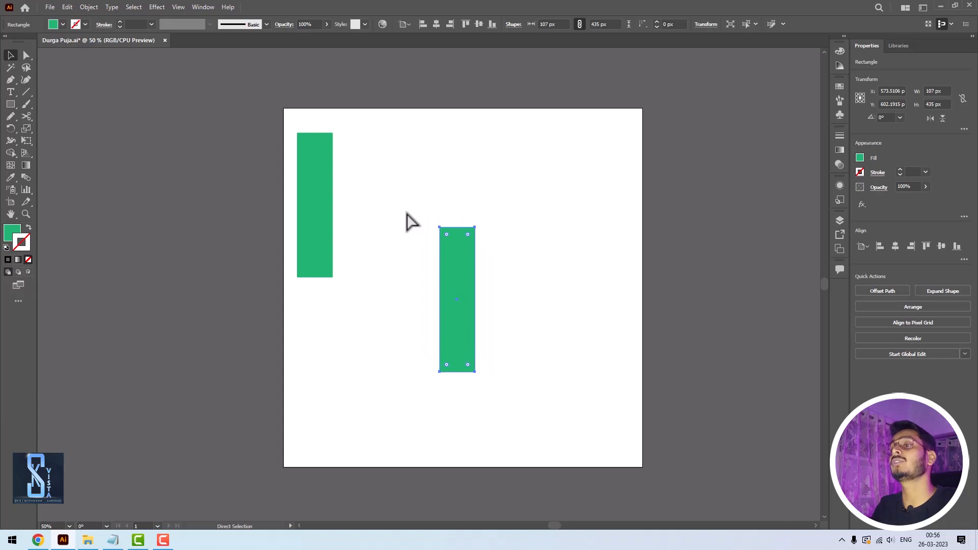
key("Left")
key("Left")
key("Left")
key("Left")
key("Left")
key("Left")
key("Left")
key("Left")
key("Left")
key("Left")
key("Left")
key("Left")
key("Left")
key("Left")
key("Left")
key("Left")
key("Left")
key("Left")
key("Left")
key("Left")
key("Up")
key("Up")
key("Up")
key("Up")
key("Up")
key("Up")
key("Up")
key("Up")
key("Up")
key("Up")
key("Up")
key("Up")
key("Up")
key("Up")
key("Up")
key("Up")
key("Up")
key("Up")
key("v")
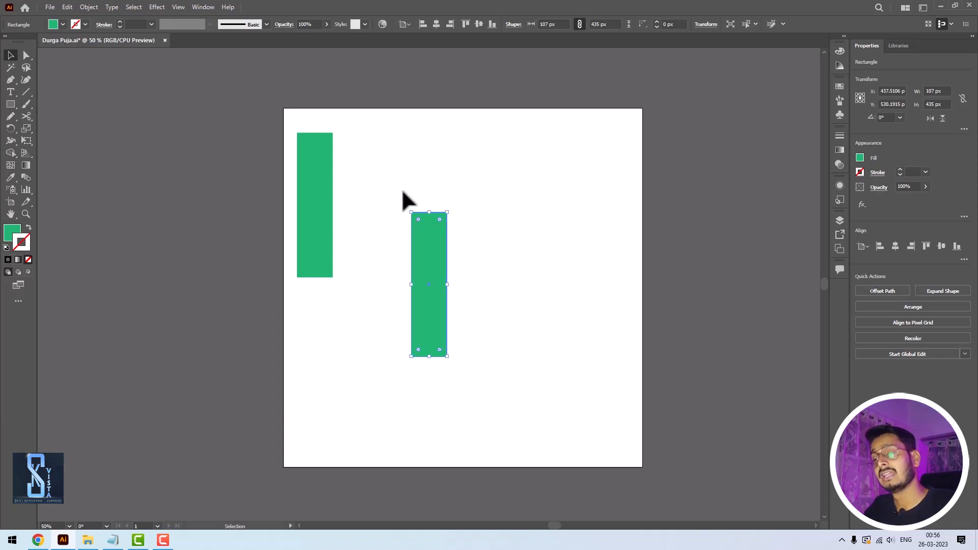
key("ctrl+z")
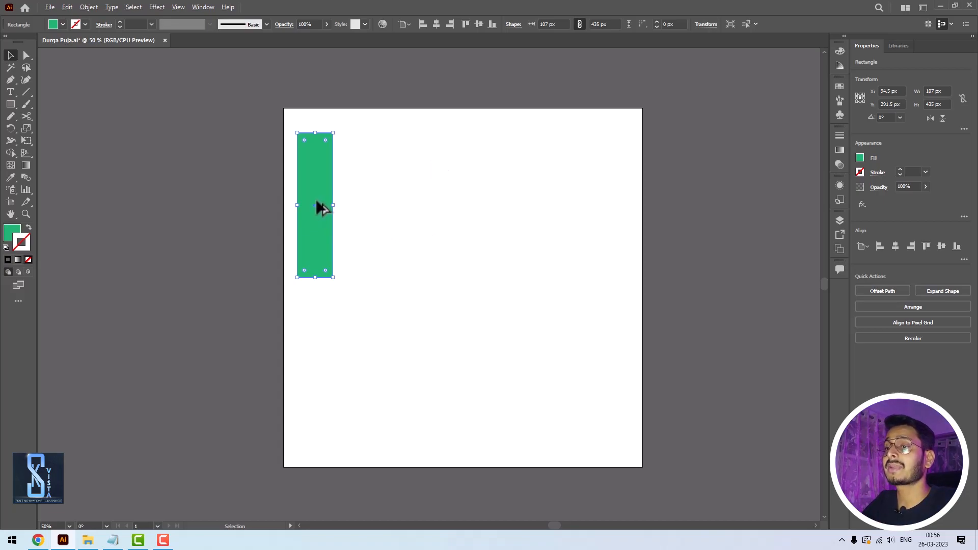
- Duplicate the rectangle about 123 px to the right and repeat the duplication to form a row of eight
left_click_drag(320, 186, 360, 186)
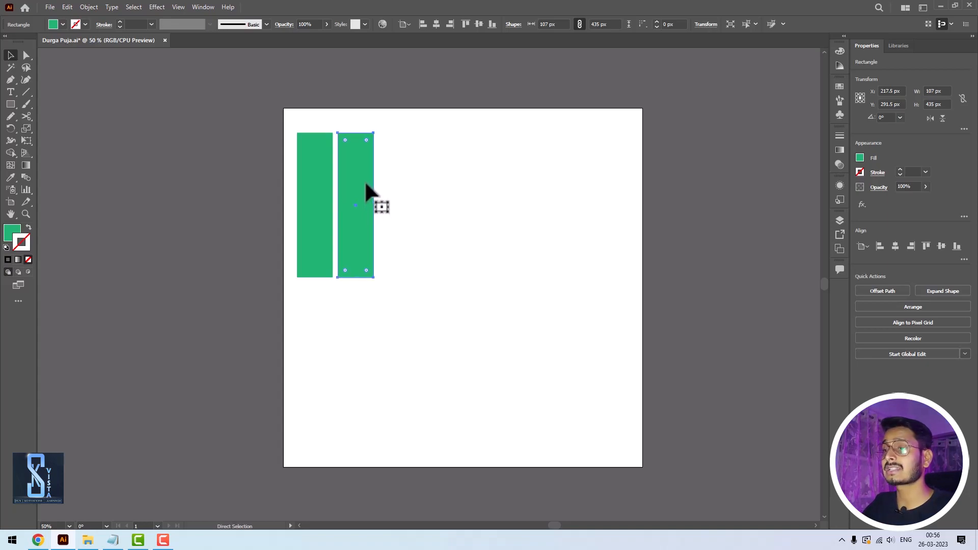
key("ctrl+d")
key("ctrl+d")
key("ctrl+d")
key("ctrl+d")
key("ctrl+d")
key("ctrl+d")
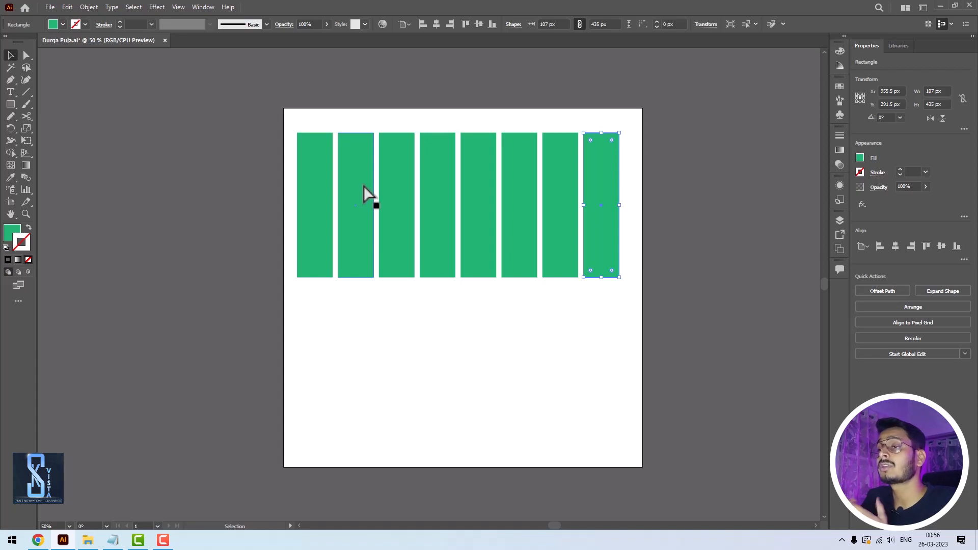
- Delete the entire row of green rectangles
left_click_drag(289, 119, 644, 301)
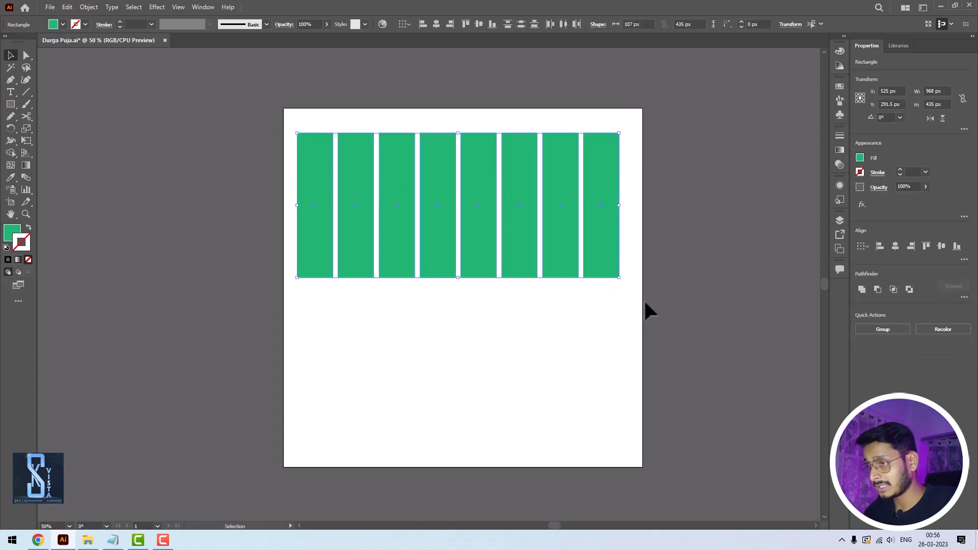
key("Delete")
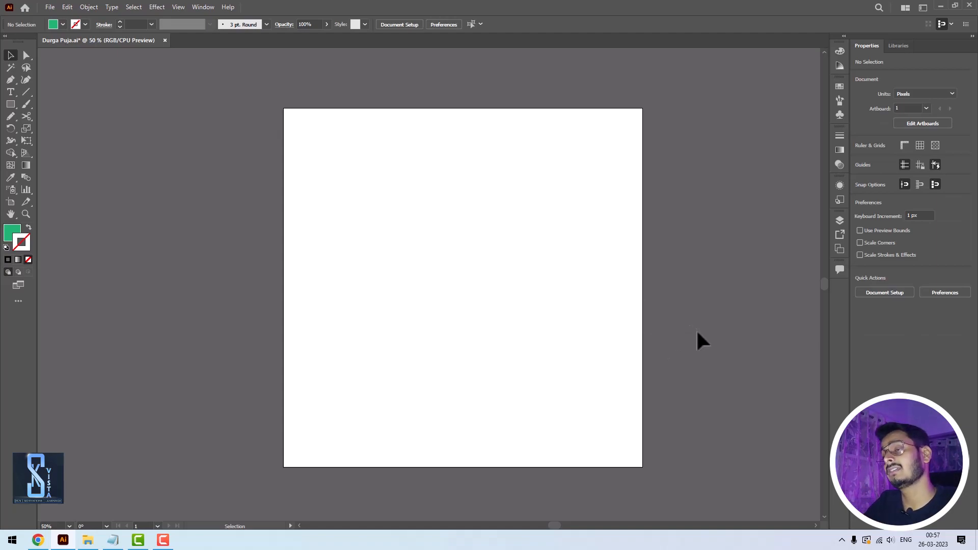
- Draw a green rectangle about 116 × 299 px in the artboard's upper middle and round its corners fully into a pill shape
left_click(9, 102)
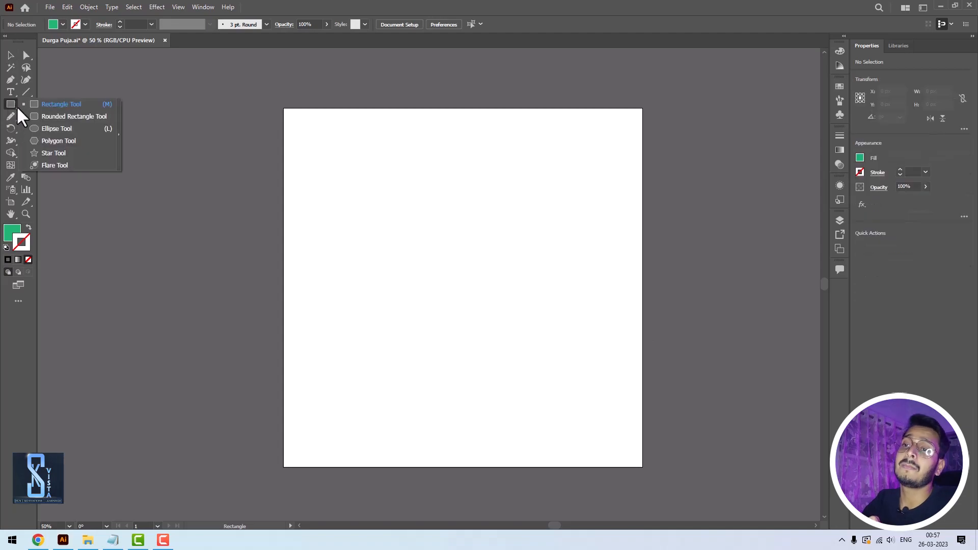
left_click(61, 104)
left_click_drag(436, 148, 475, 248)
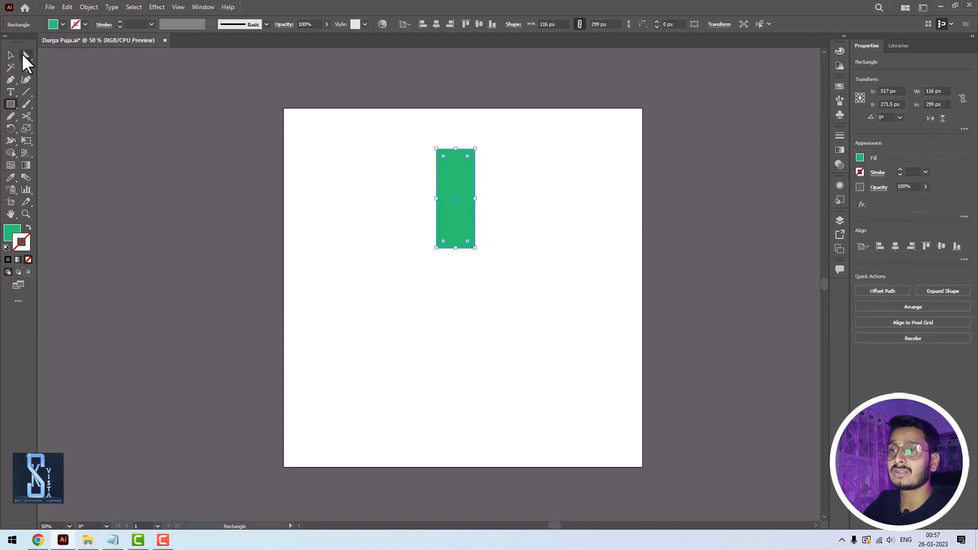
left_click(26, 54)
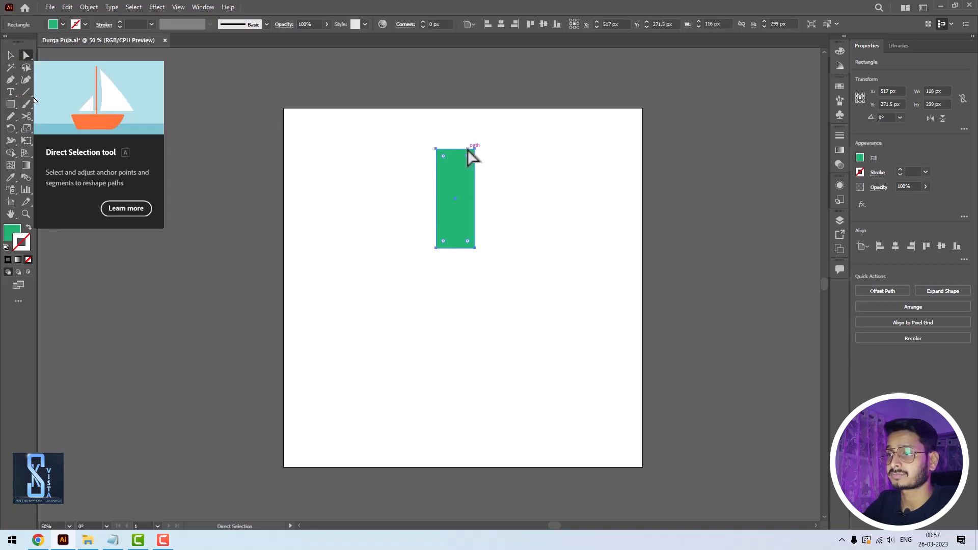
left_click_drag(469, 157, 490, 279)
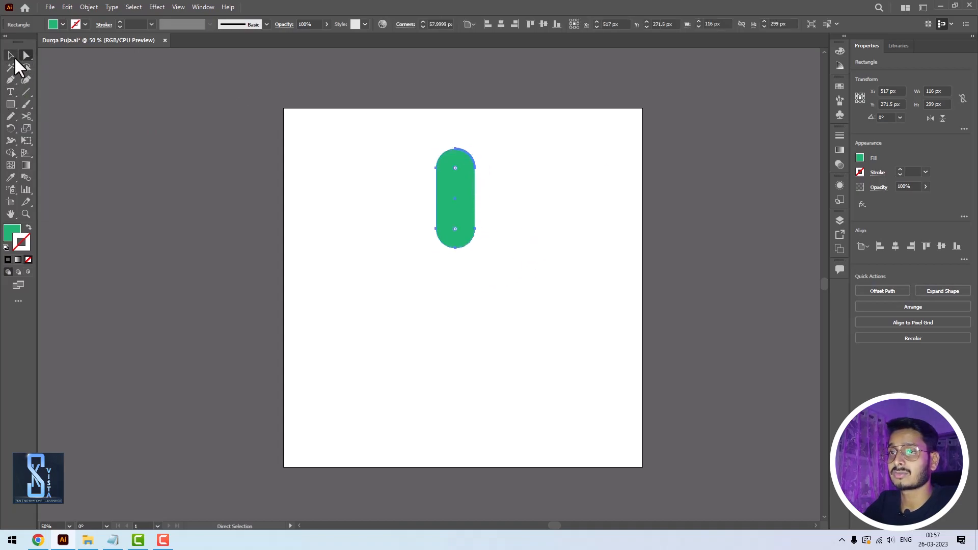
left_click(10, 54)
left_click(508, 203)
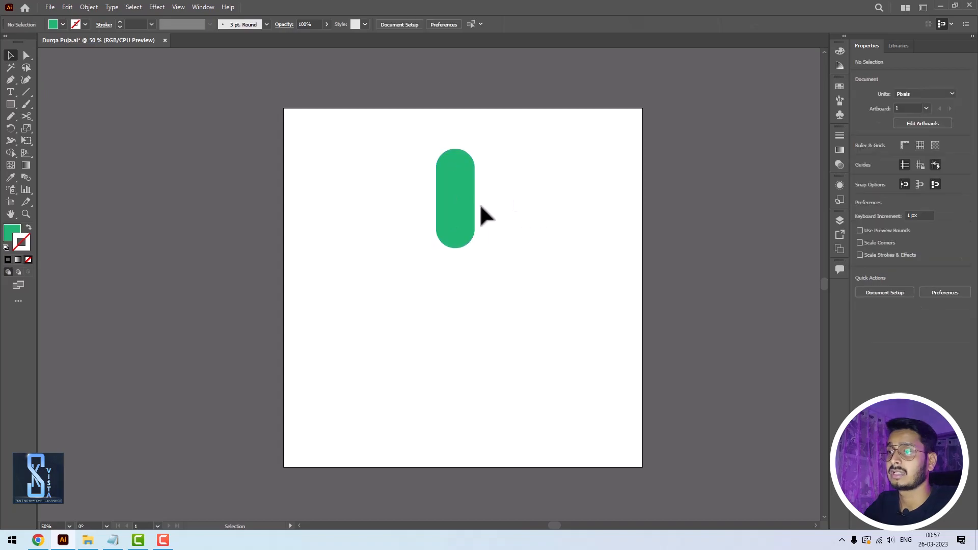
- Set the opacity of the green pill shape to 73%
left_click(465, 203)
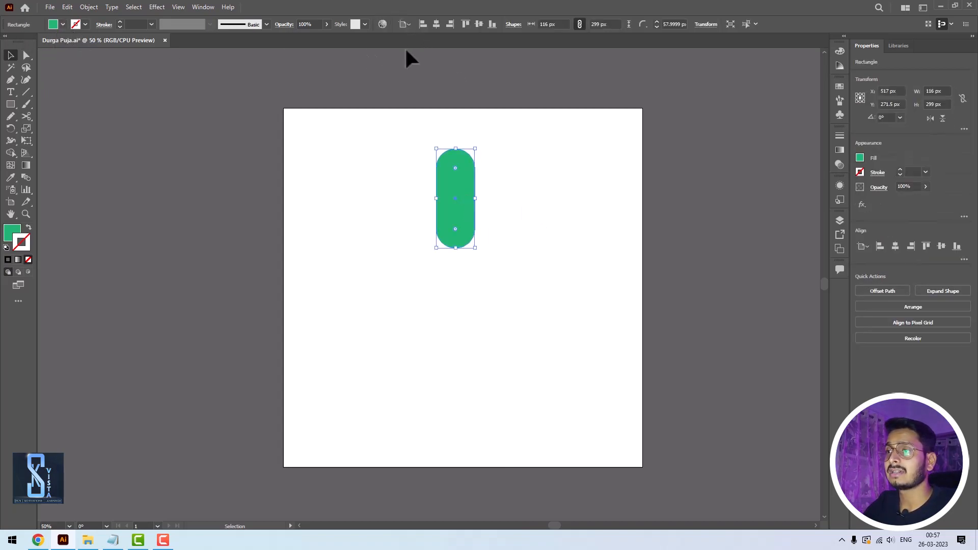
left_click(327, 25)
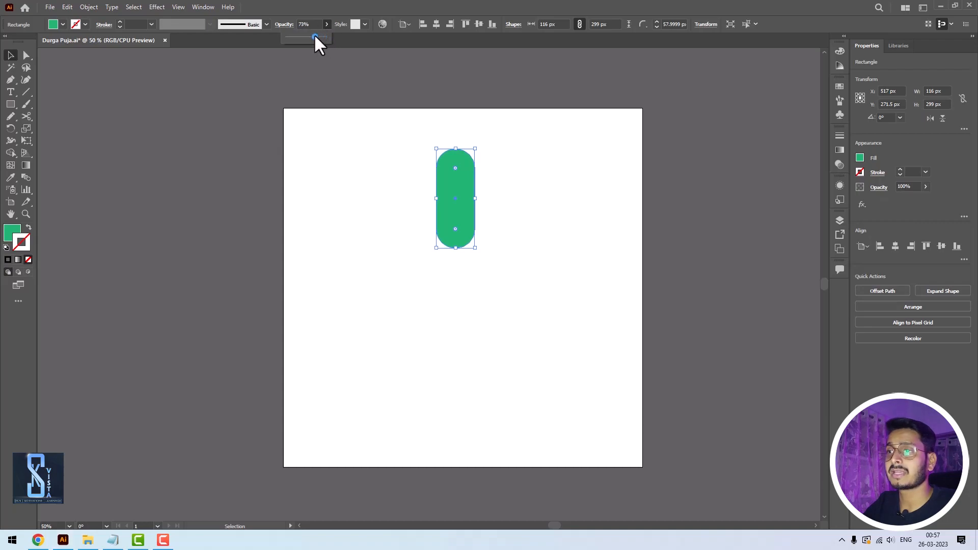
left_click_drag(314, 38, 313, 37)
left_click(580, 213)
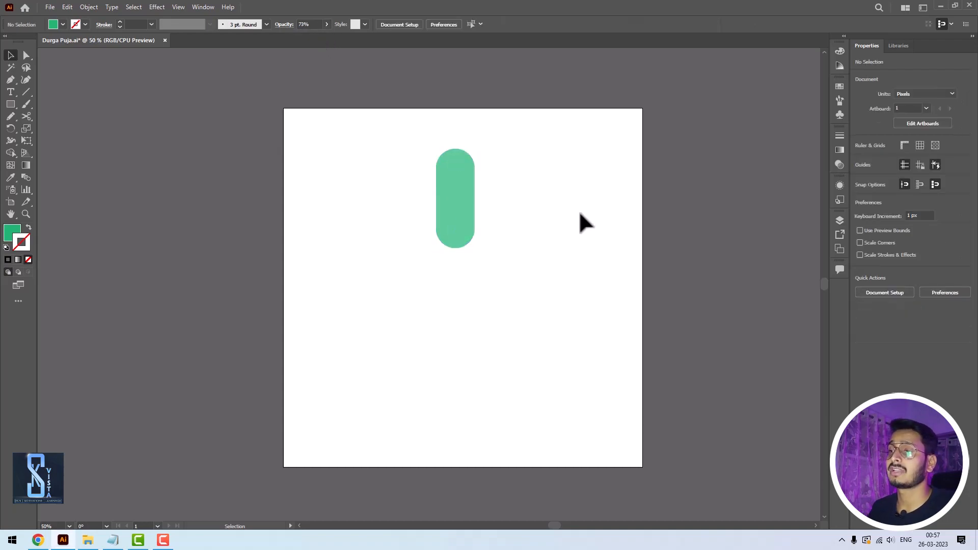
- Rotate the pill shape about 32° clockwise around a pivot near its lower end
left_click(441, 189)
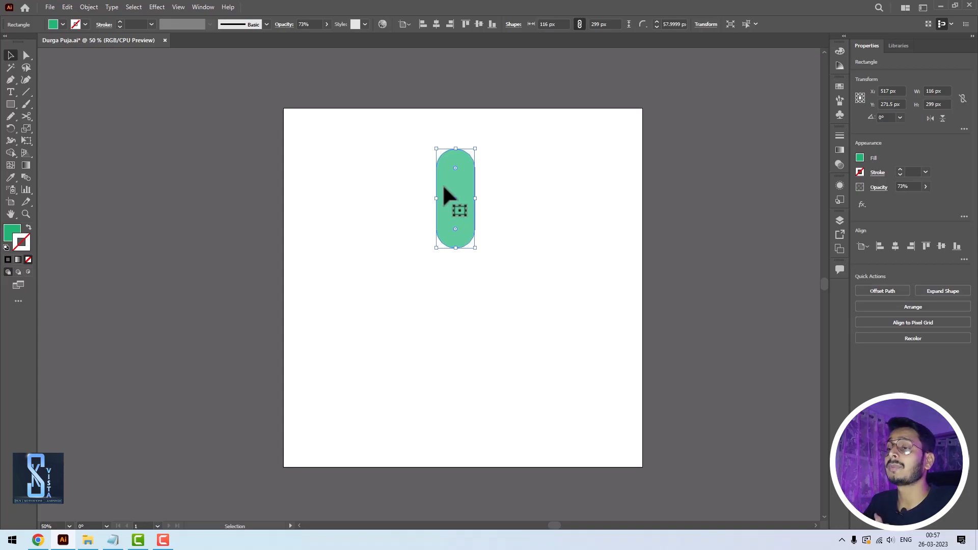
left_click(9, 129)
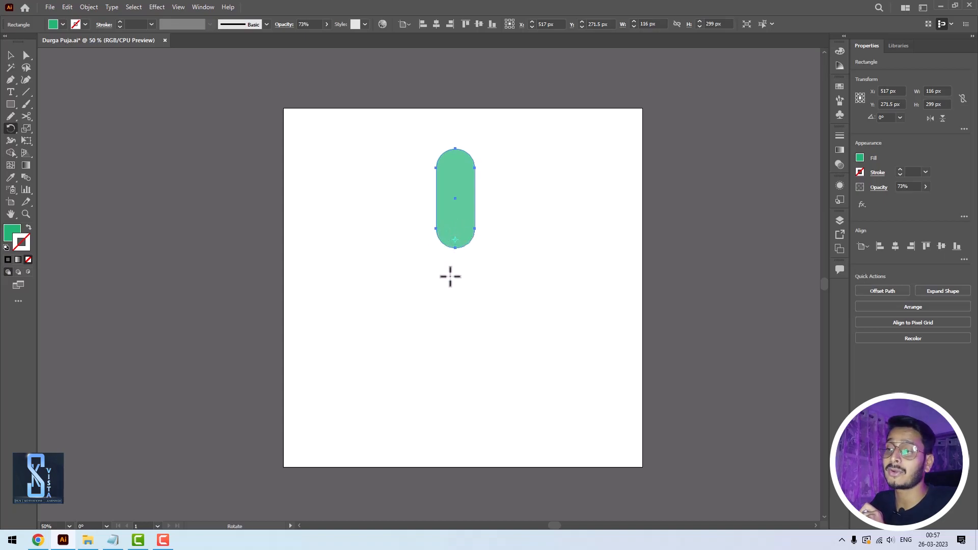
left_click_drag(458, 163, 489, 196)
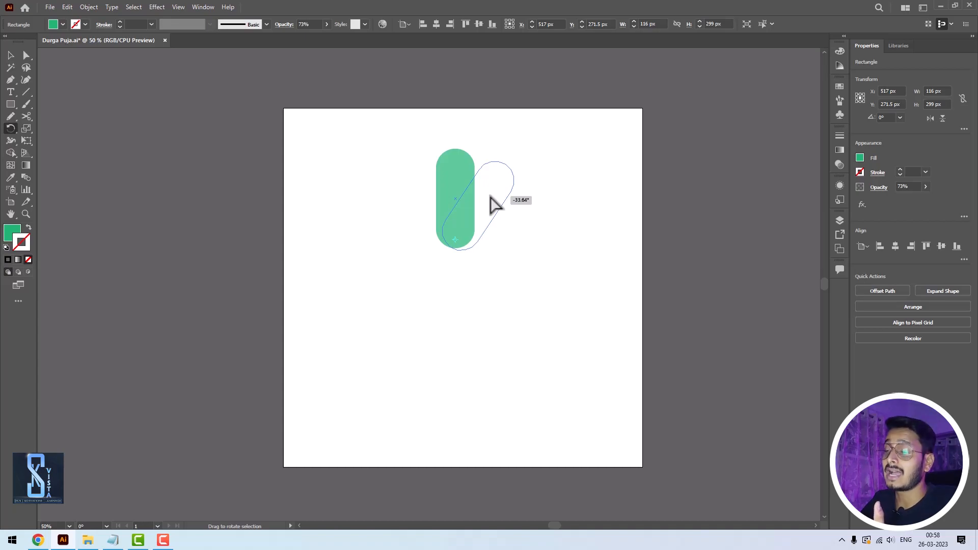
left_click_drag(490, 197, 494, 198)
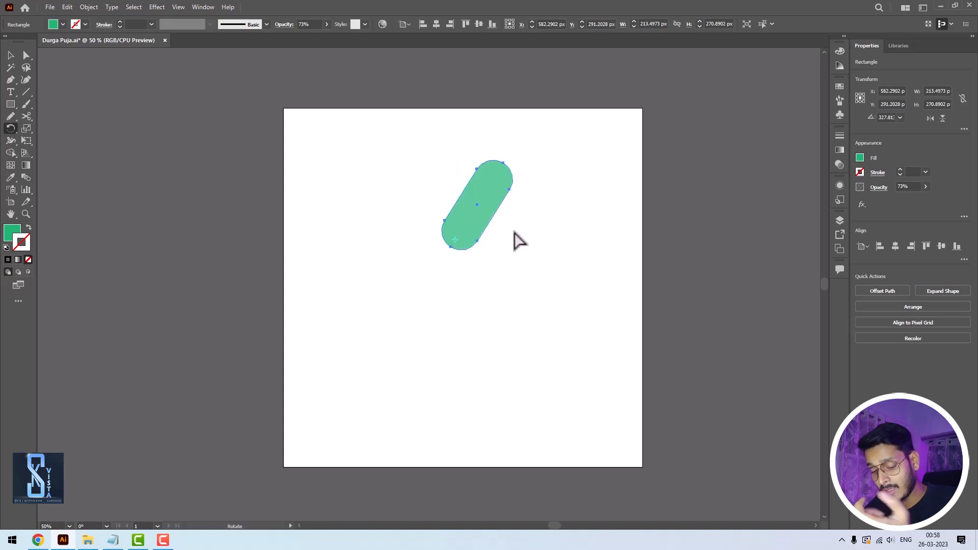
- Repeat the pill shape's last rotation several times around the same pivot
key("v")
key("ctrl+d")
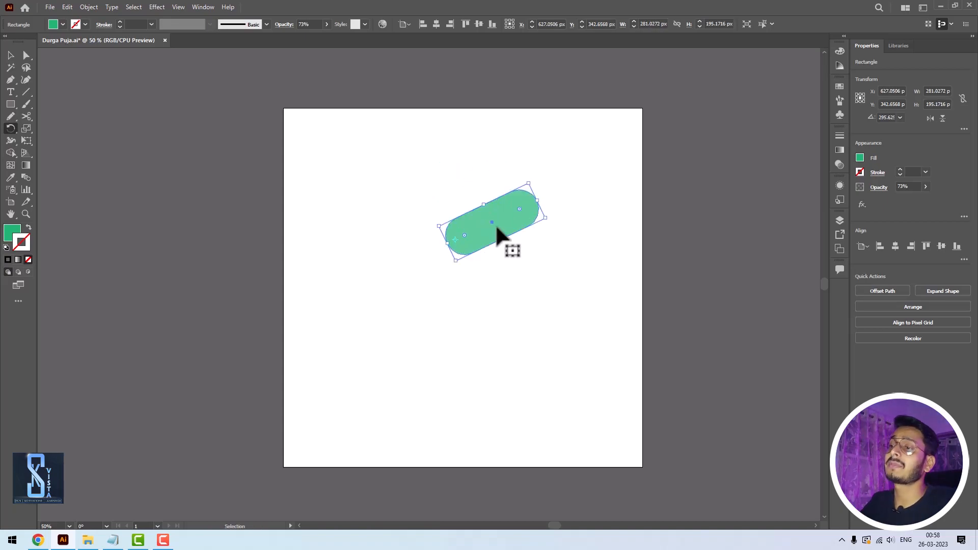
key("ctrl+d")
key("ctrl+d")
key("ctrl+d")
key("ctrl+d")
key("ctrl+d")
key("ctrl+d")
key("ctrl+d")
key("ctrl+d")
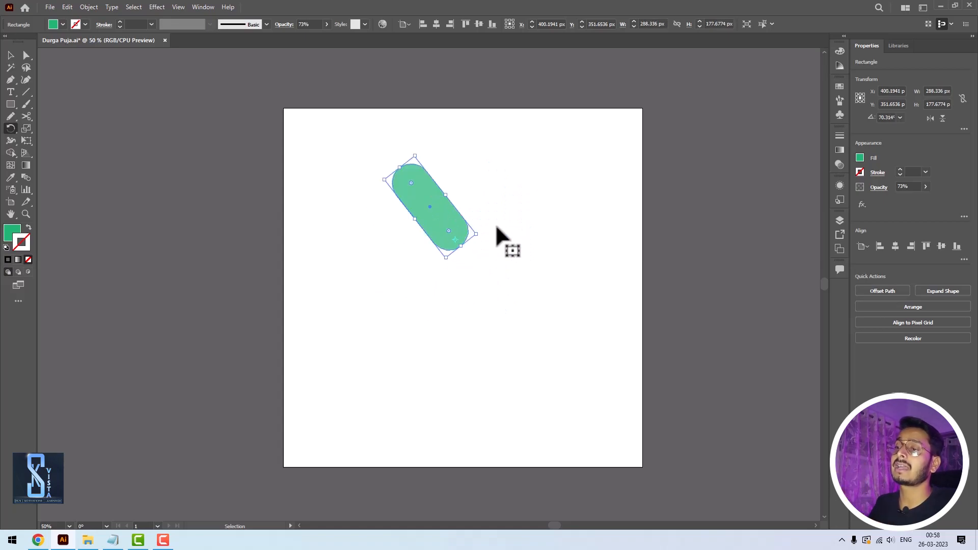
- Repeat the pill shape's rotation several more times around its pivot and undo the rotations back to the upright shape
key("ctrl+d")
key("ctrl+d")
key("ctrl+z")
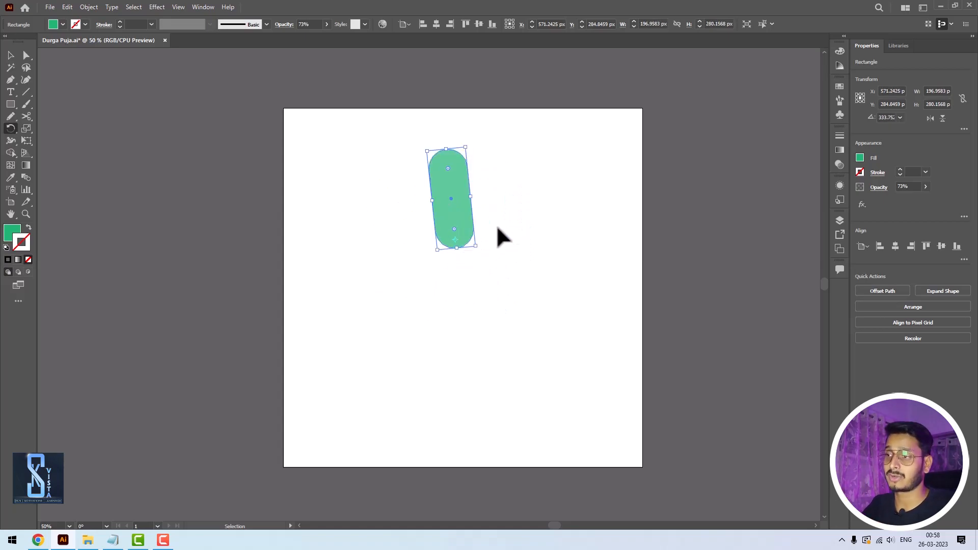
key("ctrl+d")
key("ctrl+d")
key("ctrl+d")
key("ctrl+d")
key("ctrl+d")
key("ctrl+d")
key("ctrl+d")
key("ctrl+d")
key("ctrl+d")
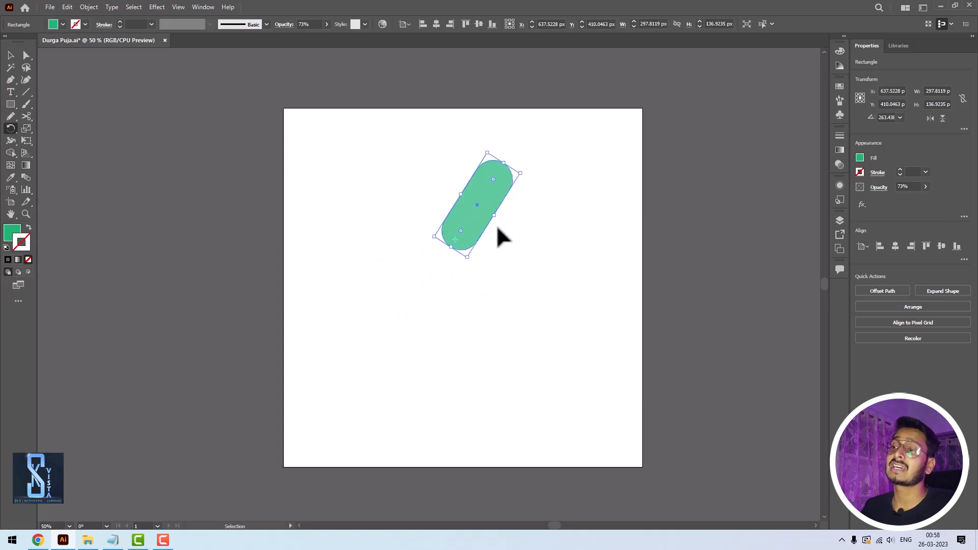
key("ctrl+z")
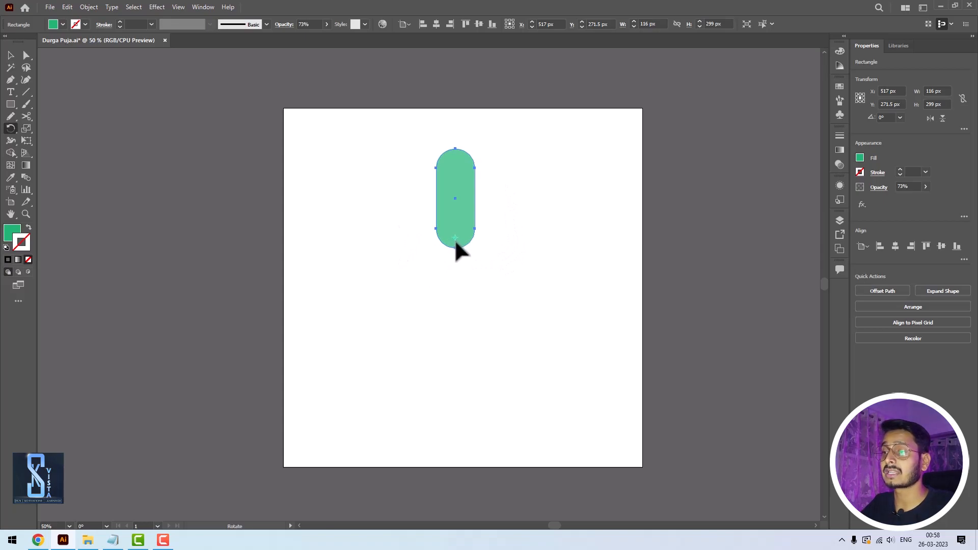
- Copy the pill rotated about 33° clockwise around its lower end and repeat the copy until a full circle is formed
left_click_drag(475, 172, 508, 218)
key("ctrl+d")
key("ctrl+d")
key("ctrl+d")
key("ctrl+d")
key("ctrl+d")
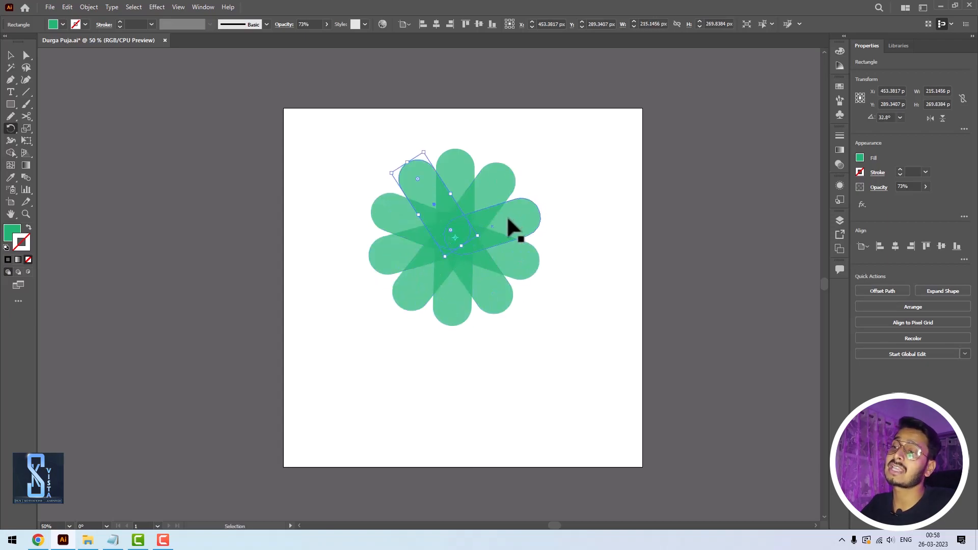
left_click(12, 53)
left_click(232, 224)
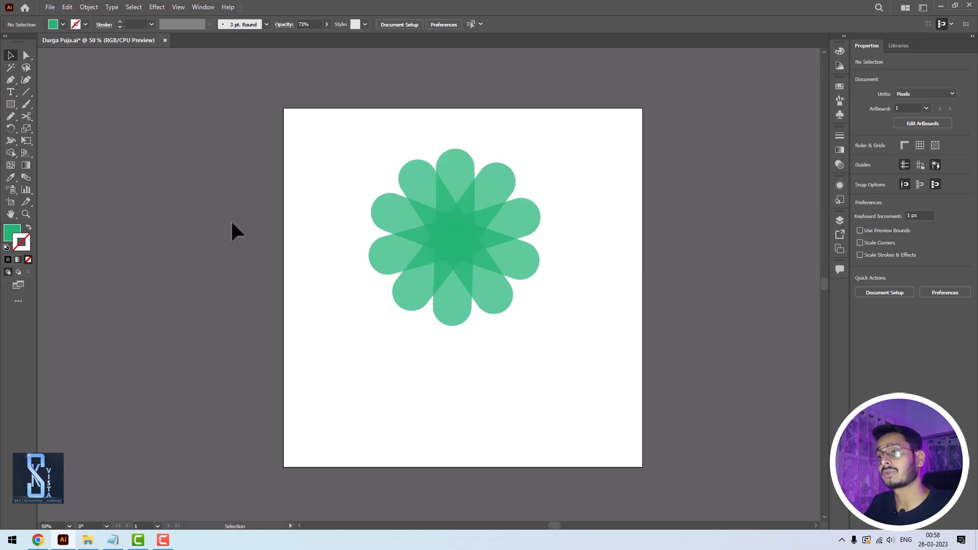
- Undo all the rotated copies so that only the upright pill is left
key("ctrl+z")
key("ctrl+z")
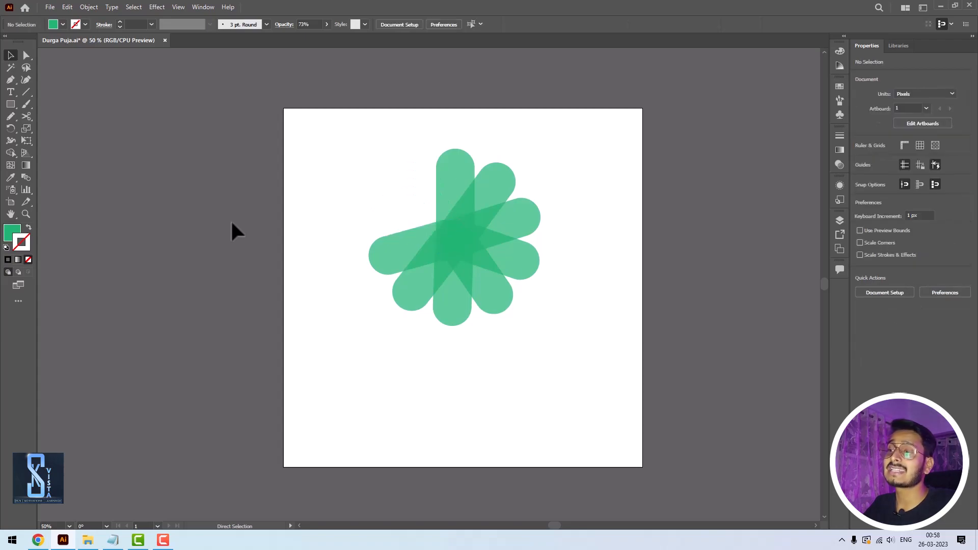
key("ctrl+shift+z")
key("ctrl+z")
key("ctrl+z")
key("ctrl+z")
key("ctrl+z")
key("ctrl+z")
key("ctrl+z")
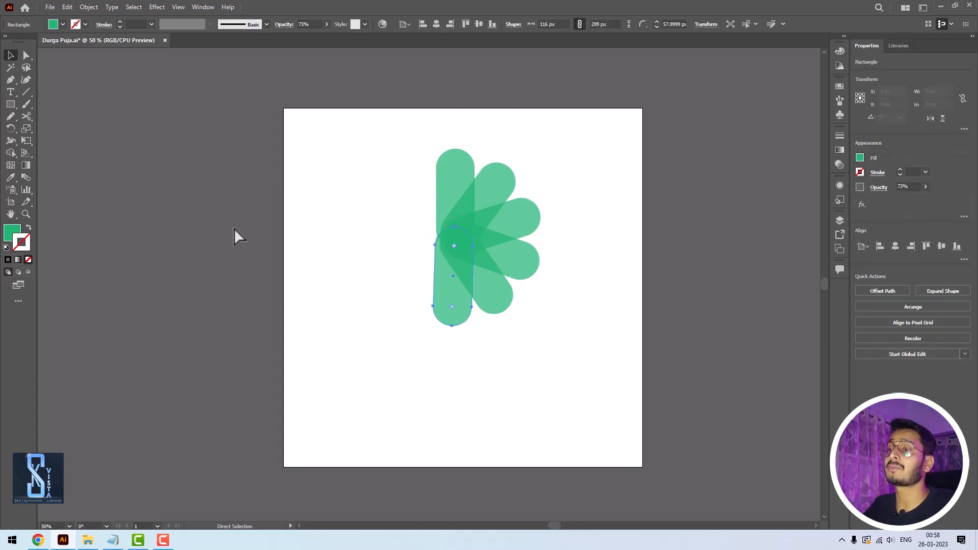
key("ctrl+z")
key("ctrl+z")
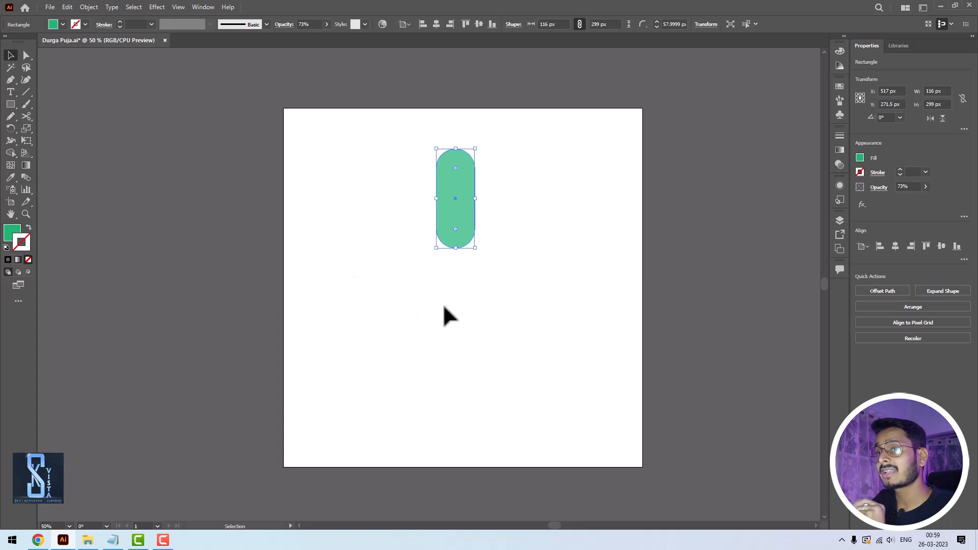
- Create a copy of the pill rotated exactly 45° around a pivot near its lower end
left_click(11, 128)
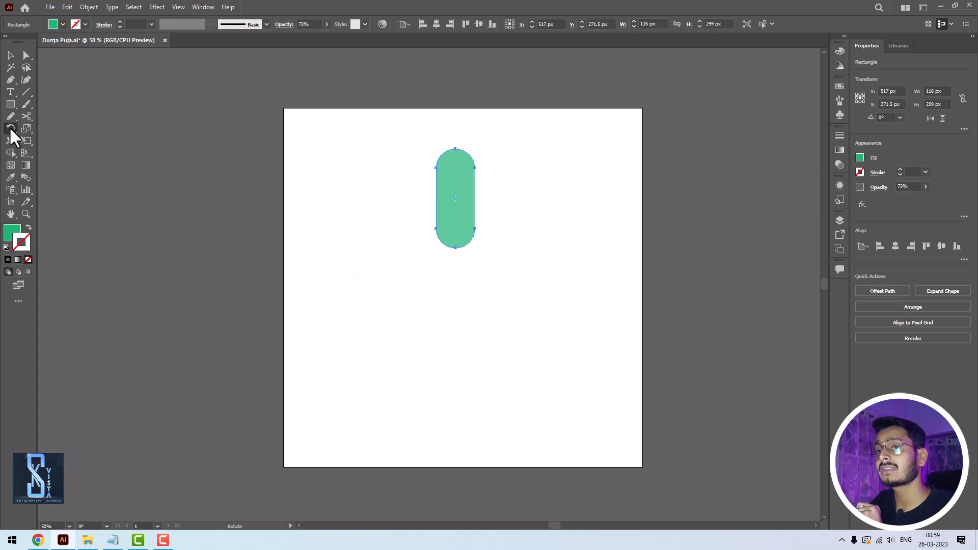
left_click(454, 243, "alt")
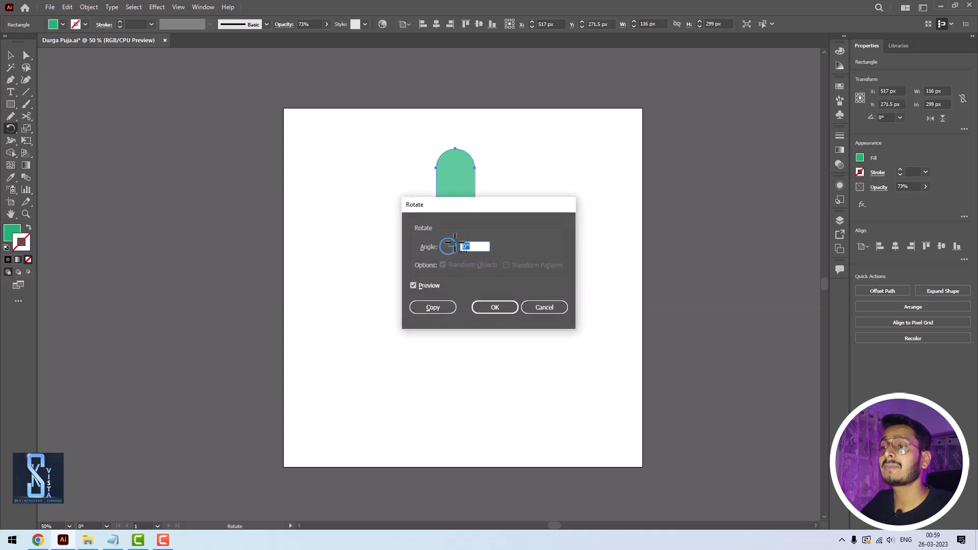
left_click_drag(452, 210, 562, 206)
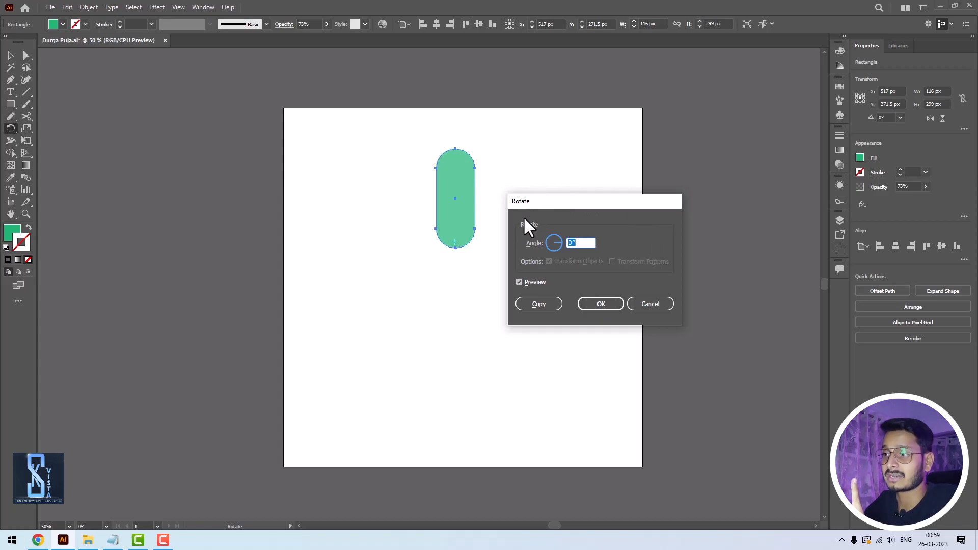
left_click_drag(583, 240, 562, 231)
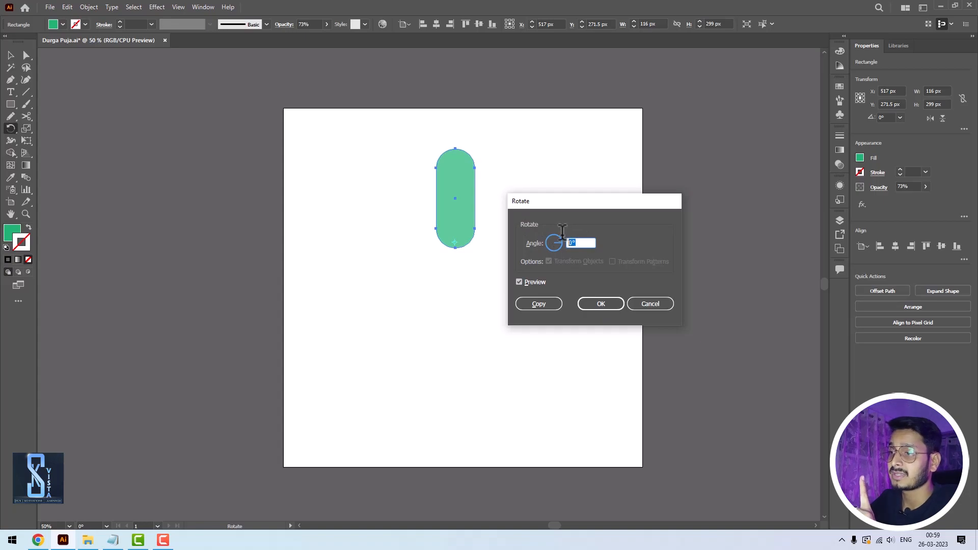
type("45")
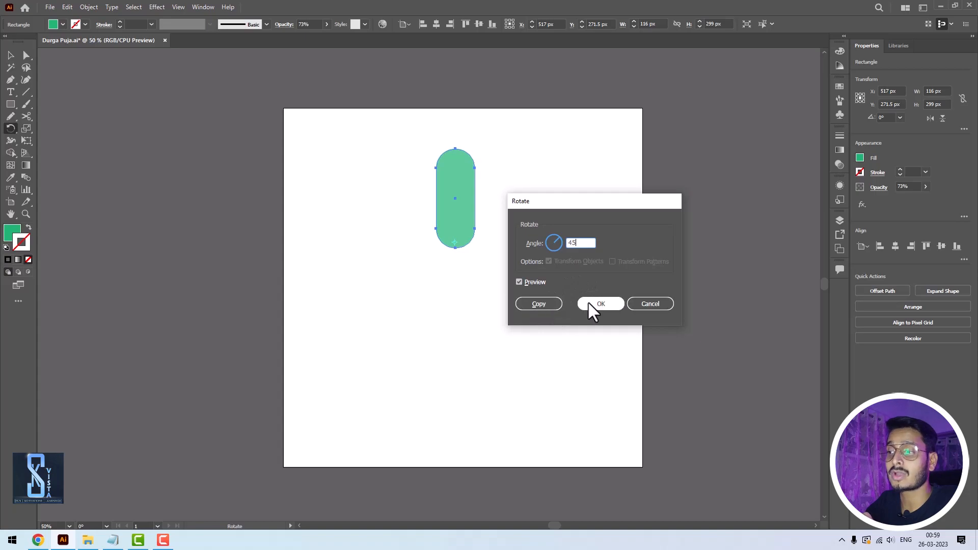
left_click(534, 305)
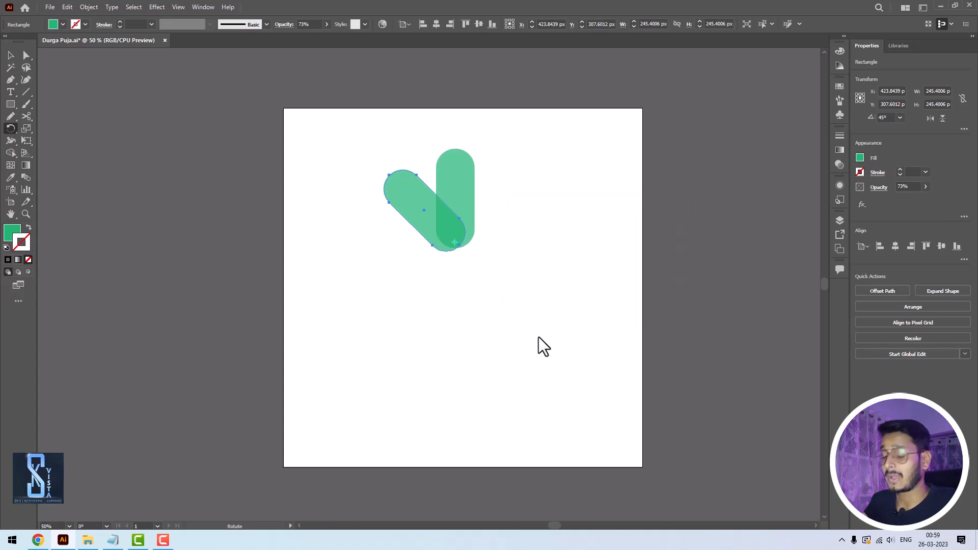
- Repeat the 45° rotated copy until eight pills complete the radial pattern
key("v")
key("ctrl+d")
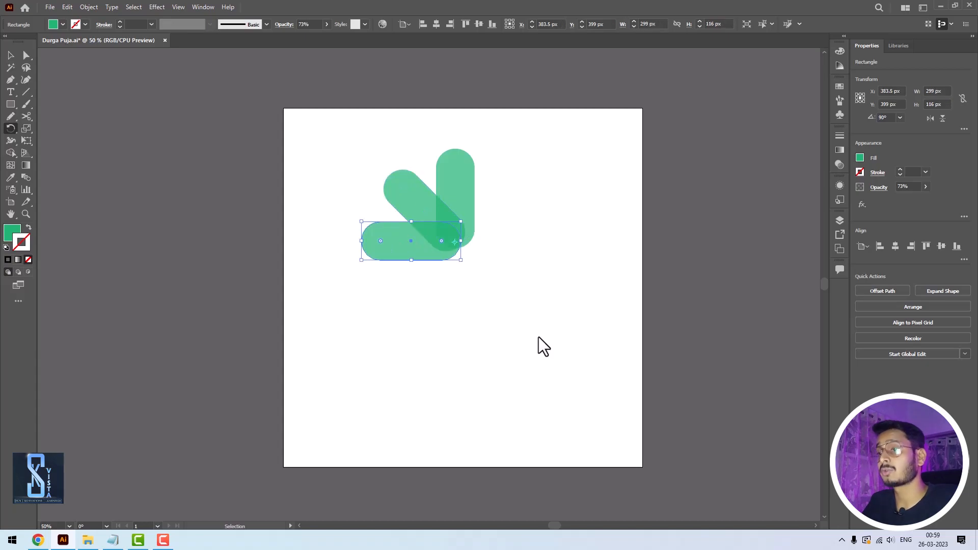
key("ctrl+d")
key("ctrl+d")
key("ctrl+d")
key("ctrl+d")
key("ctrl+d")
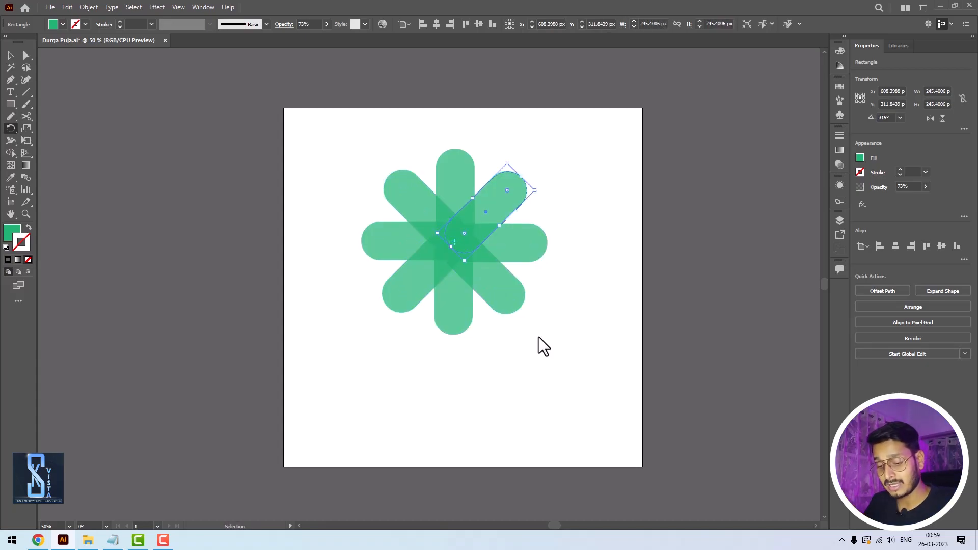
- Repeat the 45° copy for another full turn over the pattern and undo the extra overlapping pills
key("ctrl+d")
key("ctrl+d")
key("ctrl+d")
key("ctrl+d")
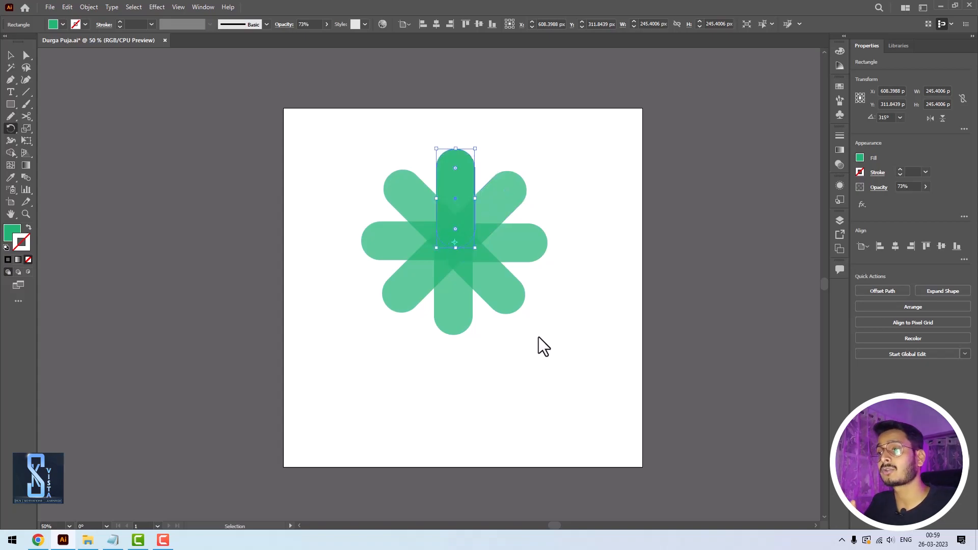
key("ctrl+d")
key("ctrl+d")
key("ctrl+d")
key("ctrl+d")
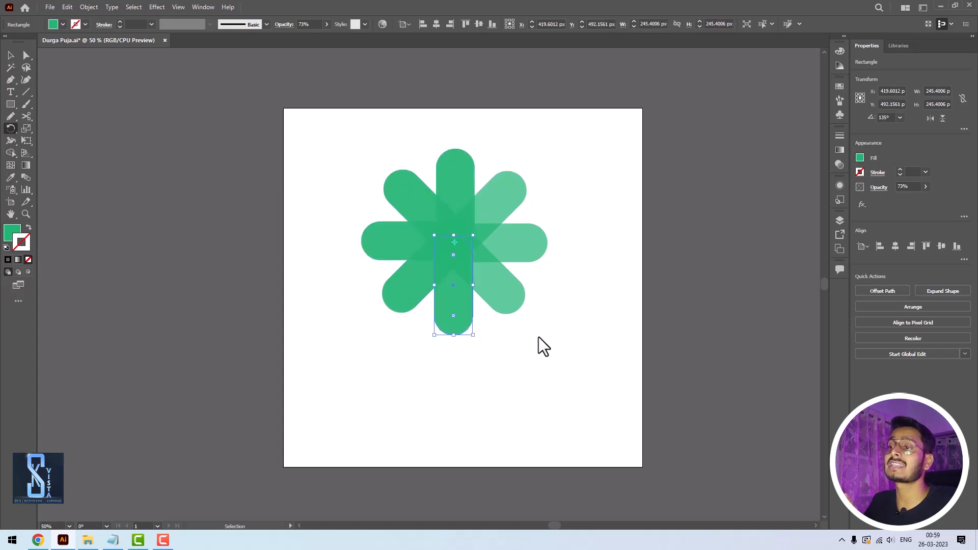
key("ctrl+z")
key("ctrl+z")
key("ctrl+z")
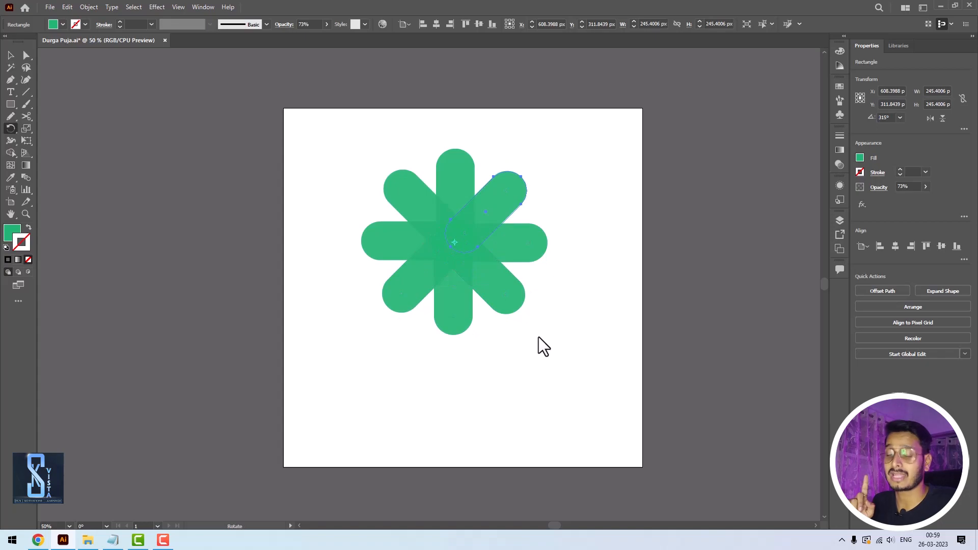
key("ctrl+d")
key("ctrl+d")
key("ctrl+d")
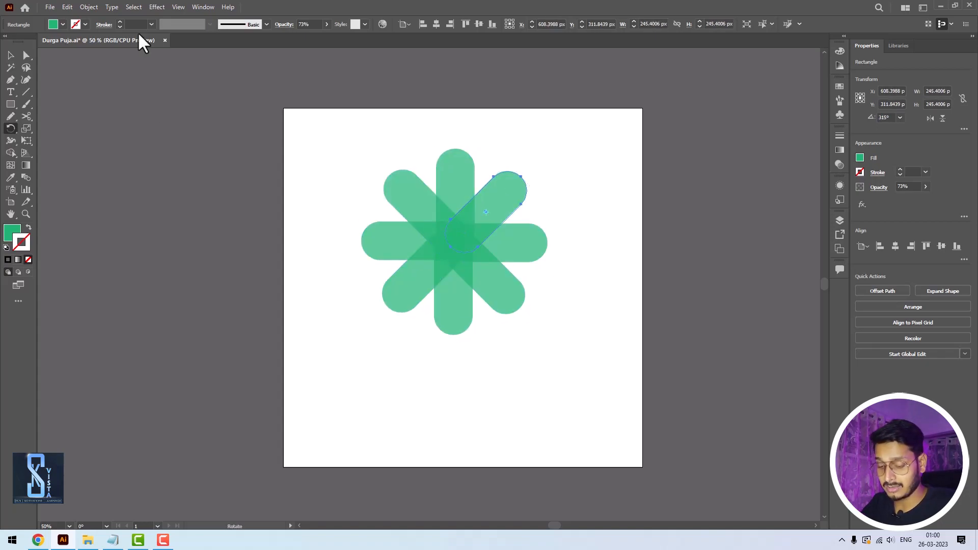
- Move the eight-pill pattern up over the artboard's upper edge and place a single upright pill copy below it
left_click(10, 55)
left_click(406, 179)
left_click_drag(344, 143, 570, 370)
left_click_drag(506, 295, 468, 335)
left_click(480, 261)
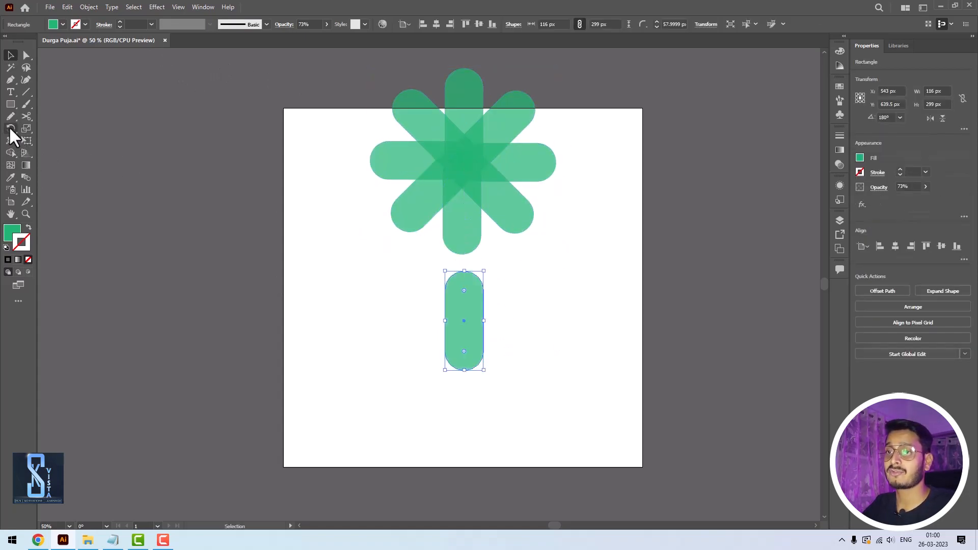
- Copy the single pill rotated about 36° counter-clockwise around its lower end and repeat the copy over several full turns
left_click(10, 129)
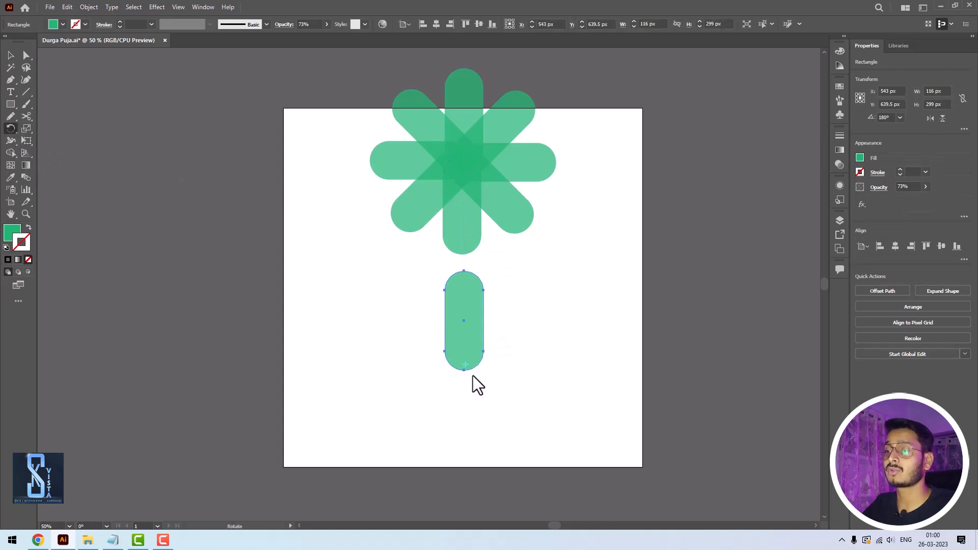
left_click_drag(454, 289, 394, 297)
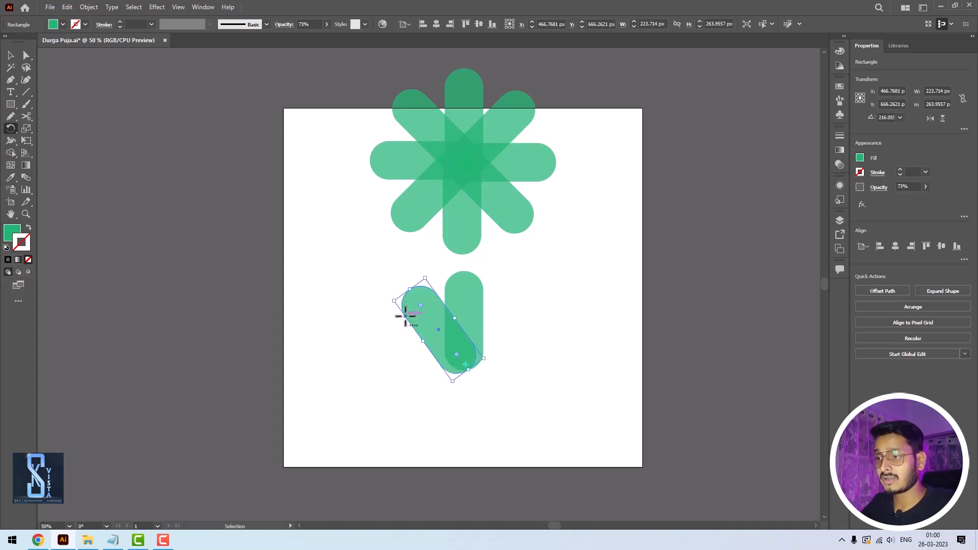
key("ctrl+d")
key("ctrl+d")
key("ctrl+d")
key("ctrl+d")
key("ctrl+d")
key("ctrl+d")
key("ctrl+d")
key("ctrl+z")
key("ctrl+z")
key("ctrl+z")
key("ctrl+z")
key("ctrl+z")
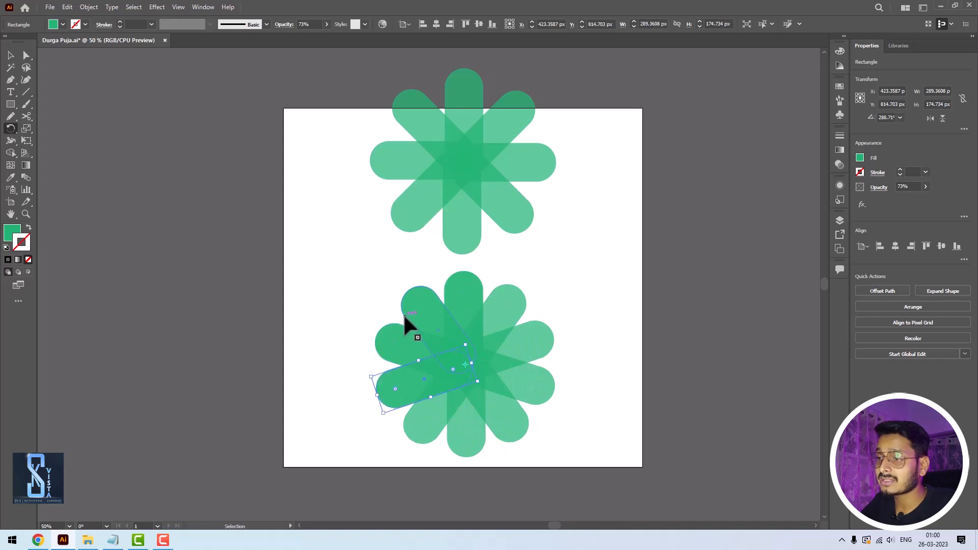
key("ctrl+d")
key("ctrl+d")
key("ctrl+d")
key("ctrl+d")
key("ctrl+d")
key("ctrl+d")
key("ctrl+d")
key("ctrl+d")
key("ctrl+d")
key("ctrl+d")
key("ctrl+d")
key("ctrl+d")
key("ctrl+d")
key("ctrl+d")
key("ctrl+d")
key("ctrl+d")
key("ctrl+d")
key("ctrl+d")
key("ctrl+d")
key("ctrl+d")
key("ctrl+z")
key("ctrl+z")
key("ctrl+z")
key("ctrl+z")
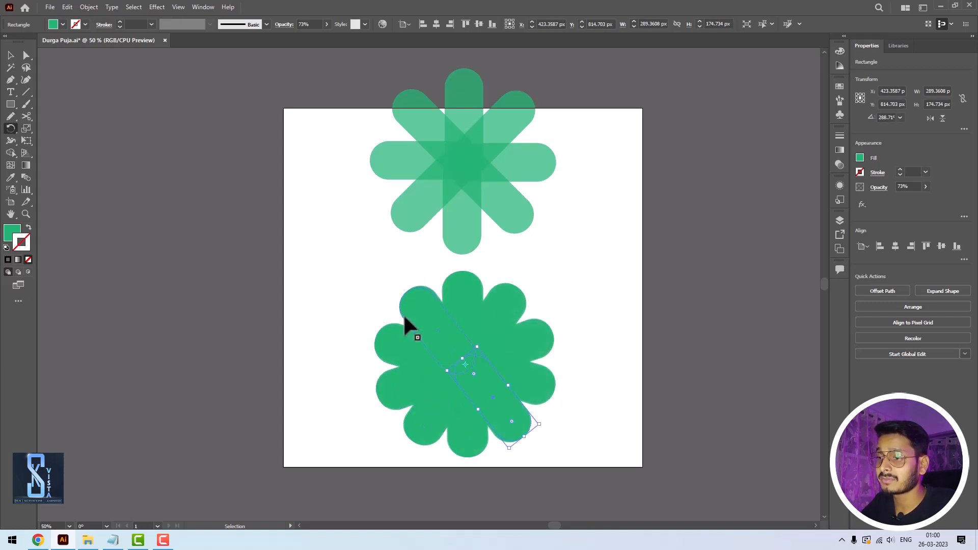
- Examine the petal edges of the overlapping lower pattern up close and compare them with the pattern above
scroll(498, 313, "up", 5)
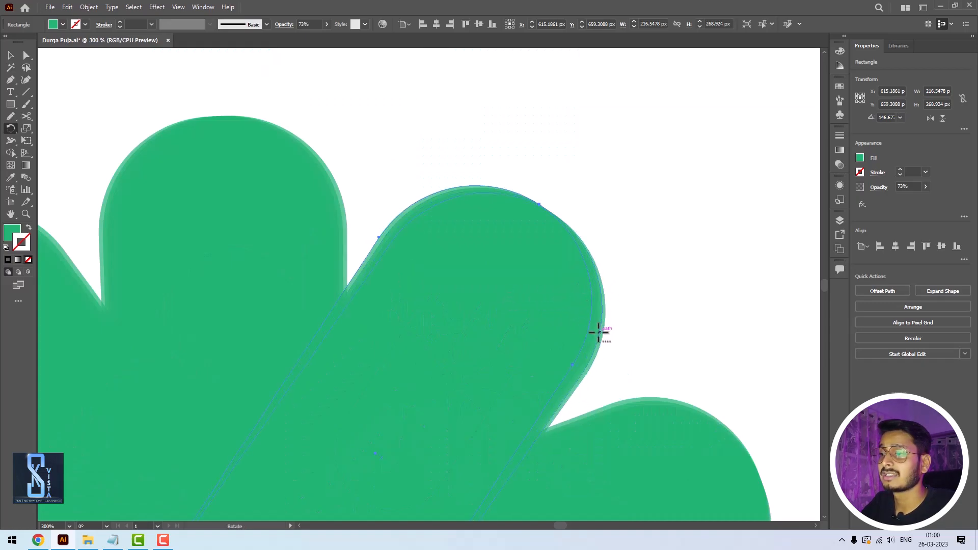
key("space")
left_click_drag(589, 183, 601, 418)
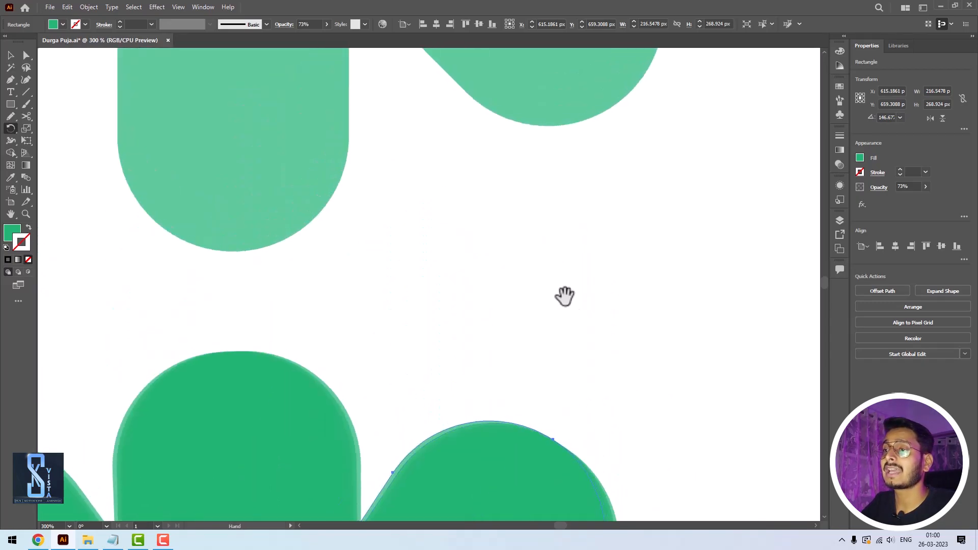
left_click_drag(501, 229, 530, 353)
left_click_drag(458, 140, 528, 382)
left_click_drag(486, 195, 547, 281)
scroll(510, 356, "down", 6)
key("space")
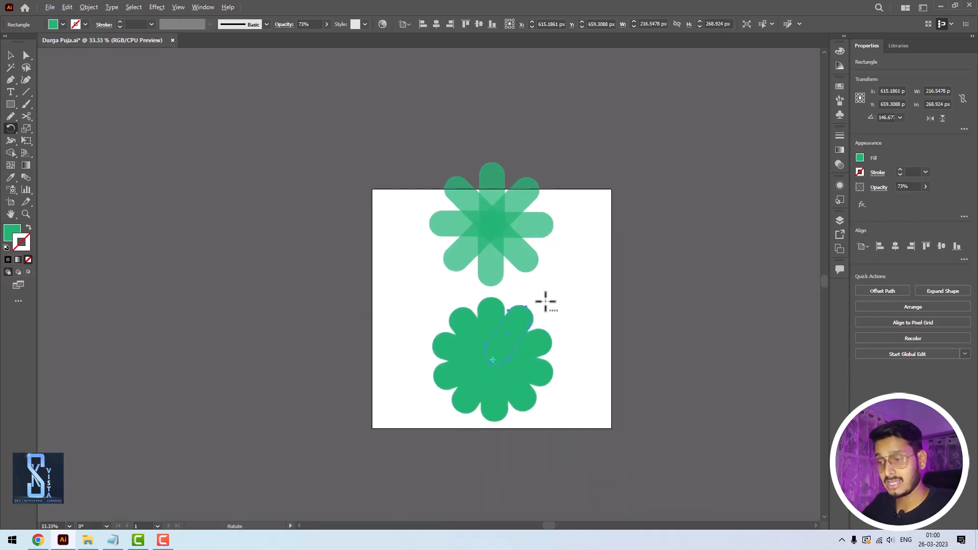
scroll(546, 302, "up", 2)
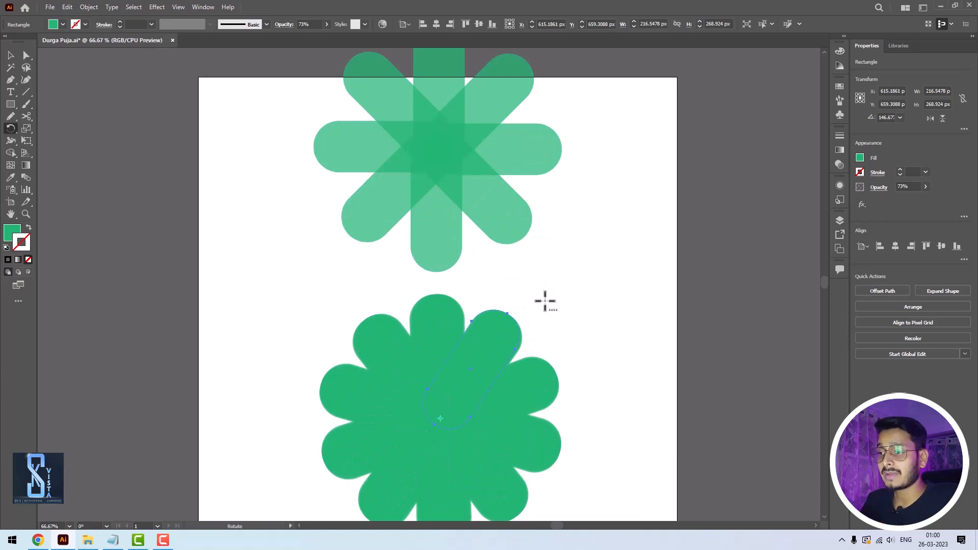
- Delete both the lower overlapping pattern and the upper eight-pill pattern from the artboard
key("v")
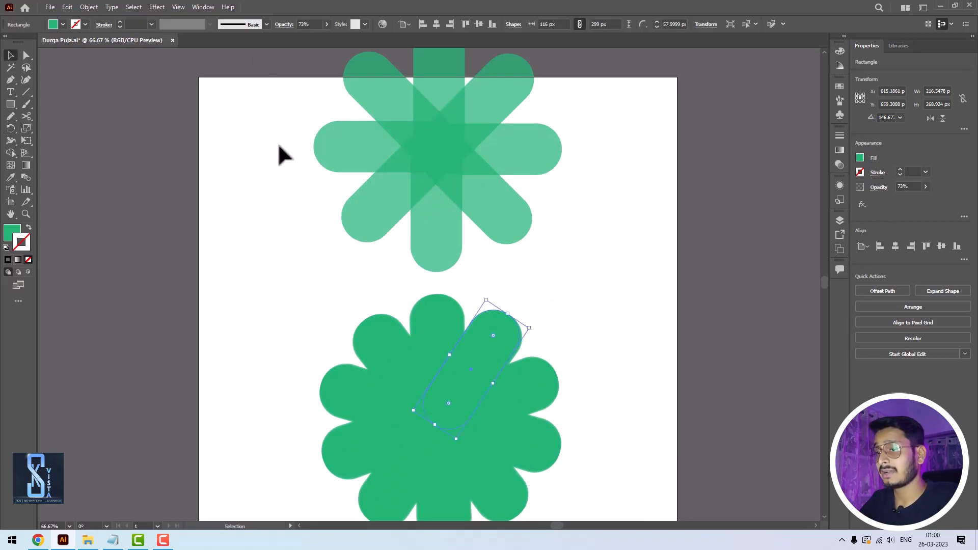
key("ctrl+a")
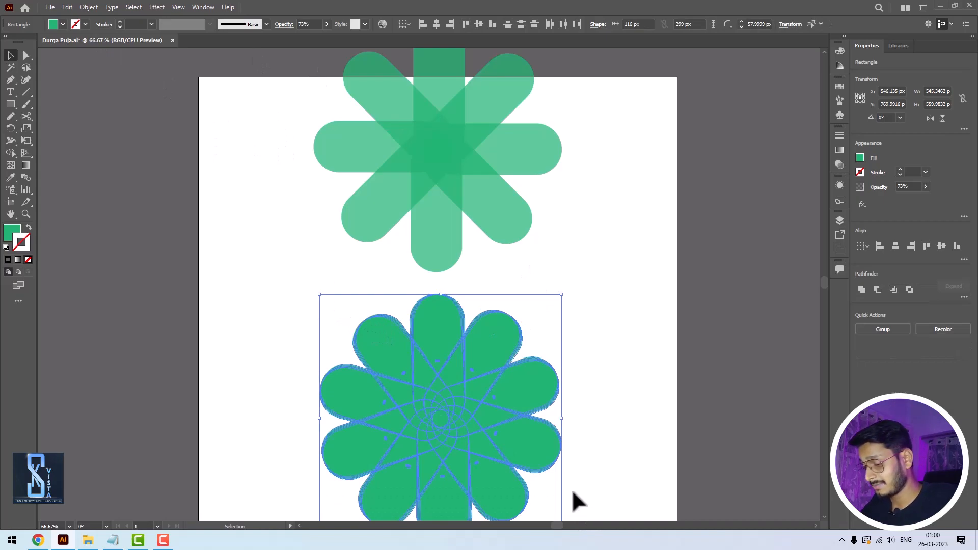
key("Delete")
left_click_drag(559, 287, 571, 324)
left_click_drag(343, 92, 540, 301)
key("Delete")
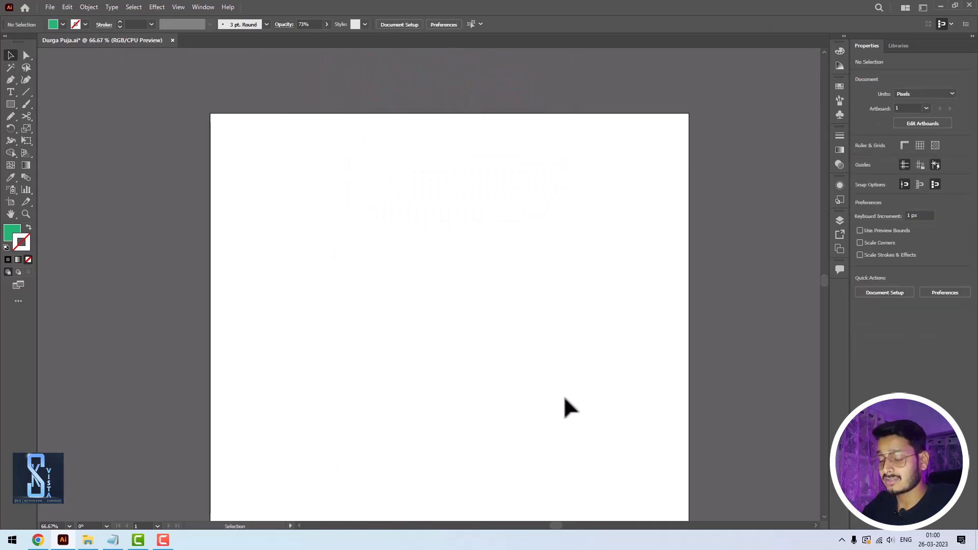
- Draw a green circle 424 px wide near the artboard's middle and an 80 px circle just above it
left_click_drag(532, 338, 546, 291)
left_click_drag(12, 102, 50, 128)
left_click_drag(448, 282, 536, 373)
left_click(11, 55)
left_click_drag(476, 278, 490, 278)
left_click_drag(481, 324, 485, 182)
left_click_drag(548, 229, 454, 164)
- Centre the two circles on each other horizontally and shift them slightly right on the artboard
key("ctrl+a")
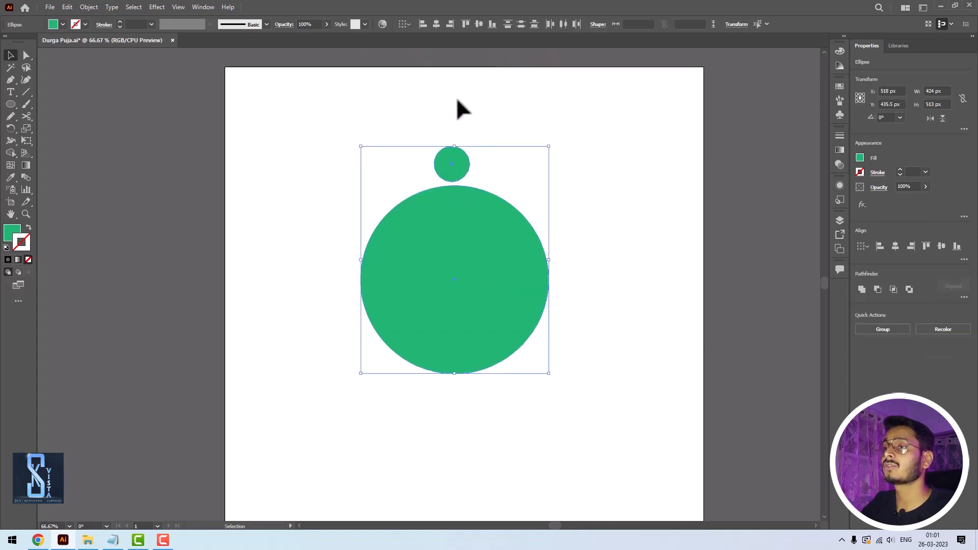
left_click_drag(487, 290, 495, 320)
left_click(588, 328)
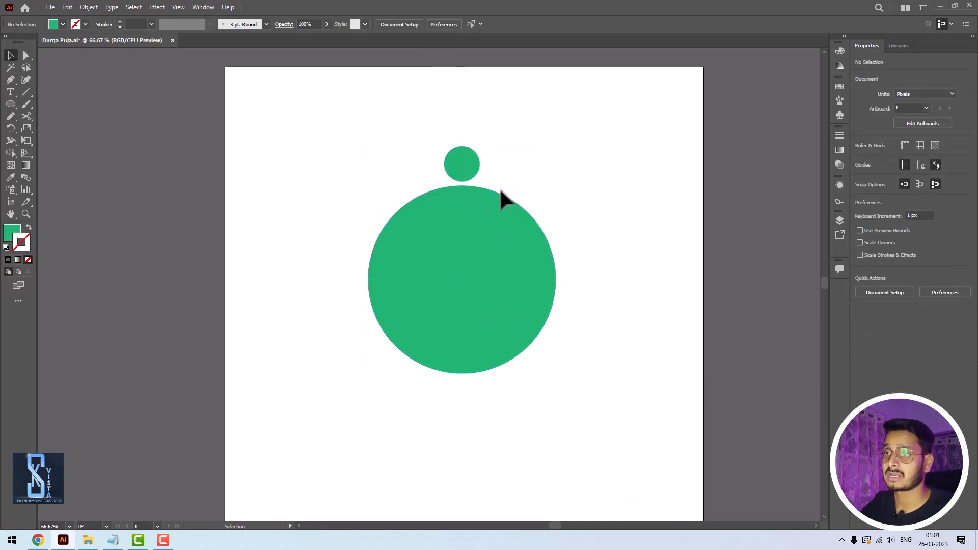
- Make a copy of the small circle rotated 30° around the centre of the large circle
left_click(452, 175)
left_click(453, 214)
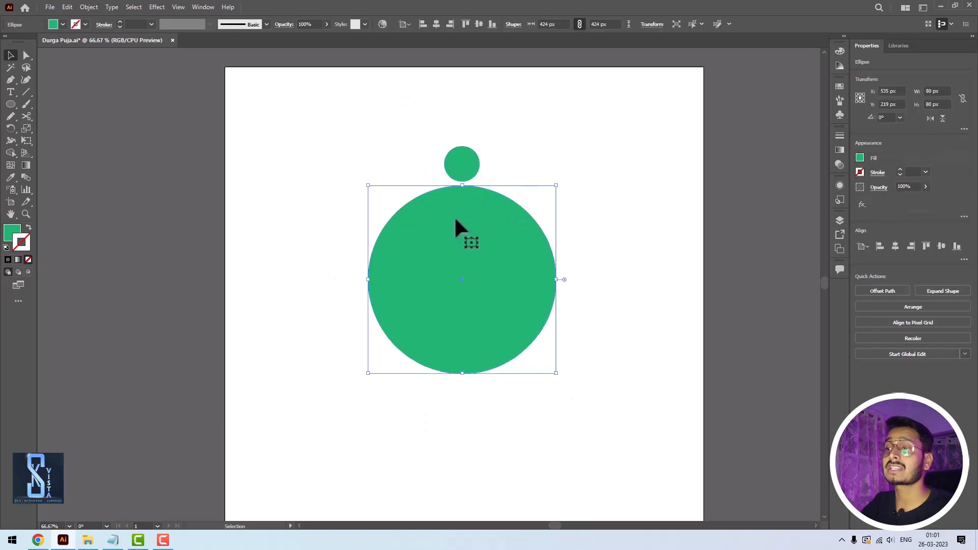
left_click(469, 165)
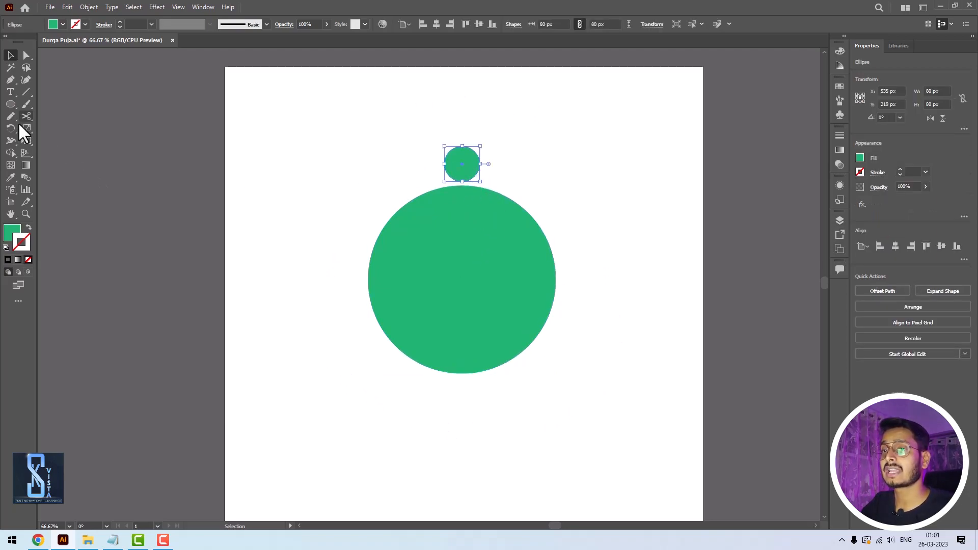
key("r")
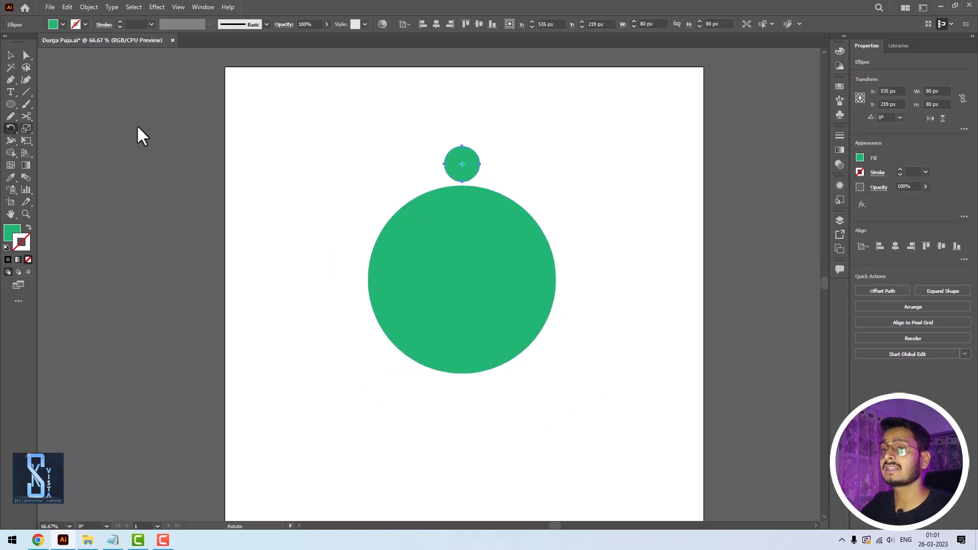
left_click(463, 278, "alt")
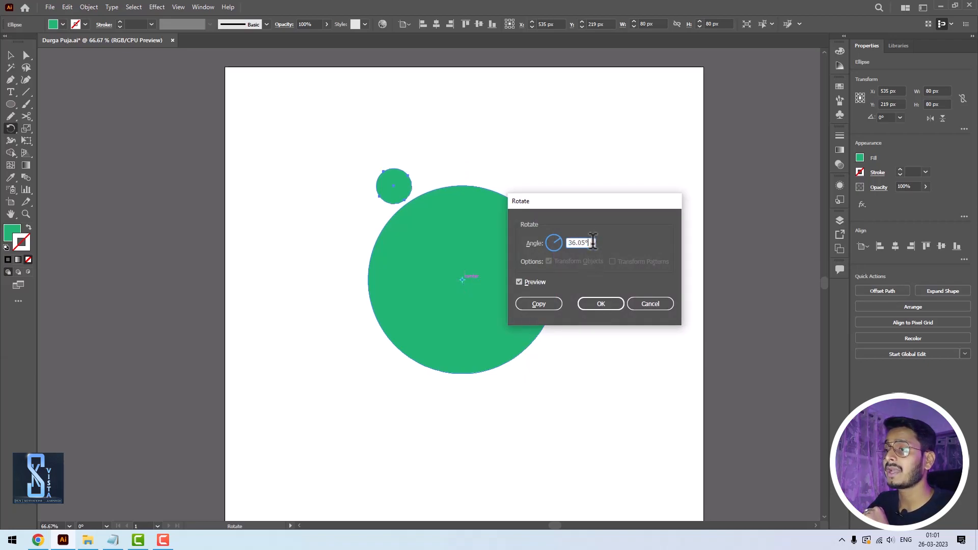
type("3")
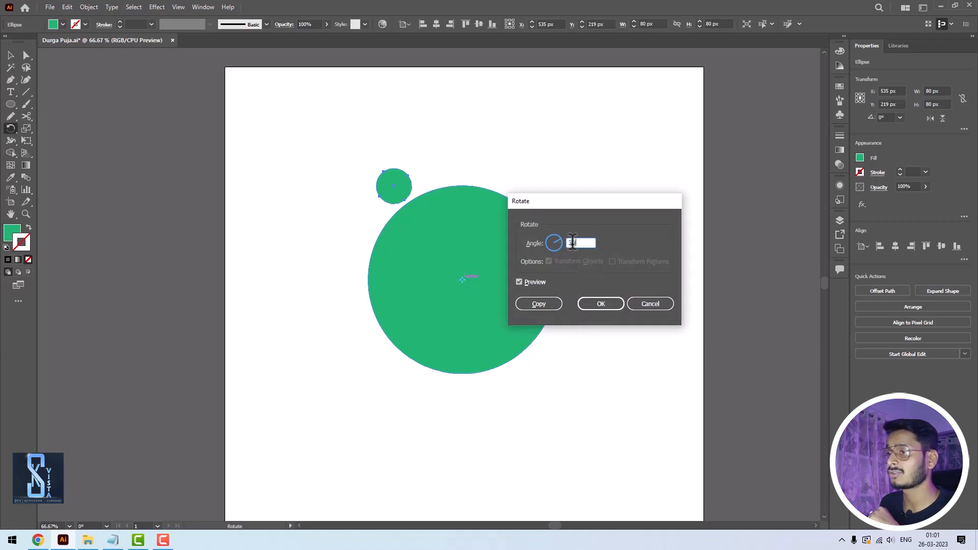
left_click(535, 302)
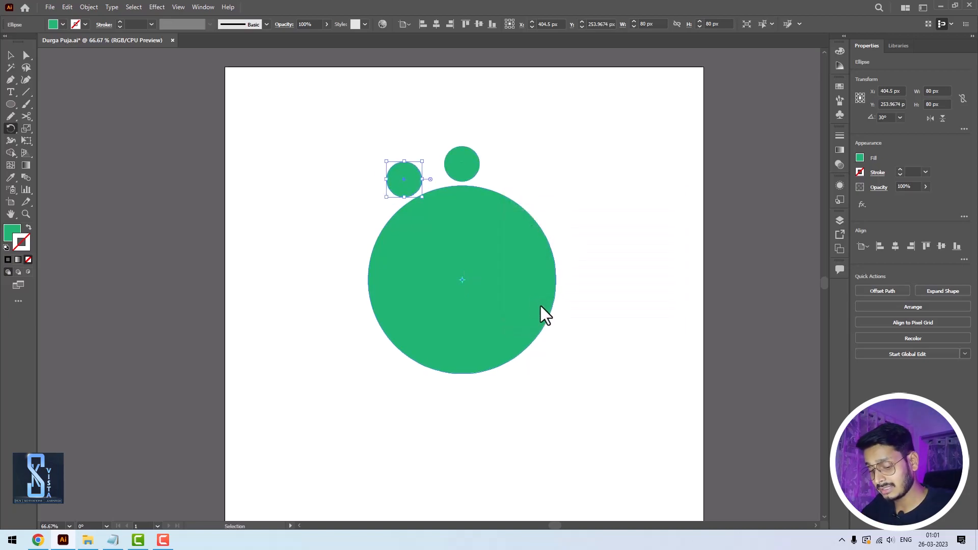
- Repeat the 30° rotated copy until twelve small circles ring the large circle, and clear the selection
key("ctrl+d")
key("ctrl+d")
key("ctrl+d")
key("ctrl+d")
key("ctrl+d")
key("ctrl+d")
key("ctrl+d")
key("ctrl+d")
key("ctrl+d")
key("ctrl+d")
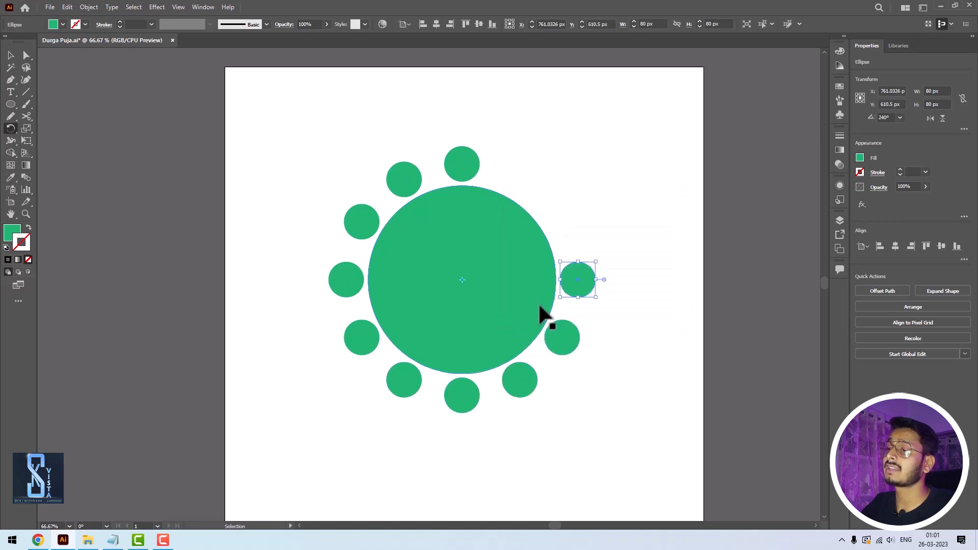
left_click(10, 55)
left_click(616, 202)
- Delete the large circle and its whole ring of small circles from the artboard
scroll(580, 283, "down", 1)
scroll(580, 283, "down", 1)
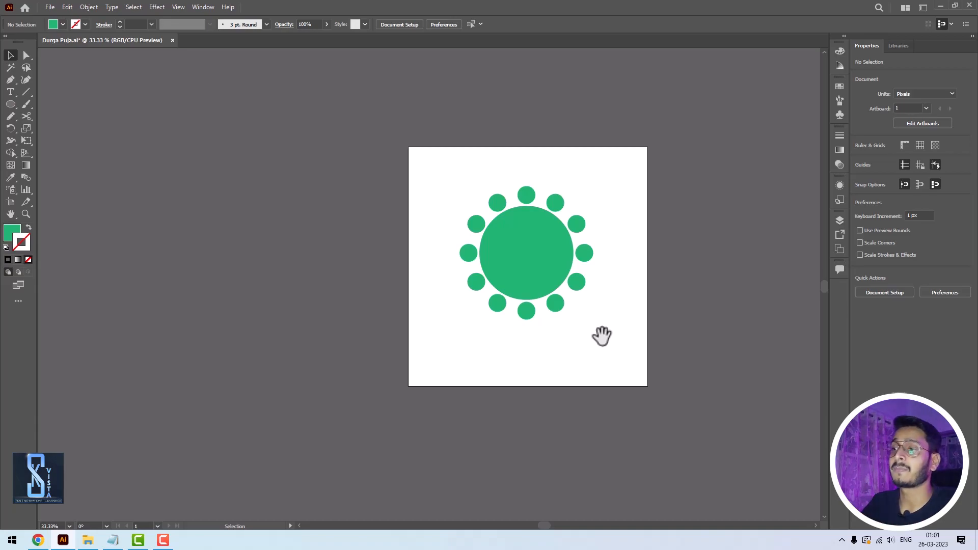
left_click_drag(425, 176, 704, 356)
key("Delete")
left_click_drag(524, 299, 508, 298)
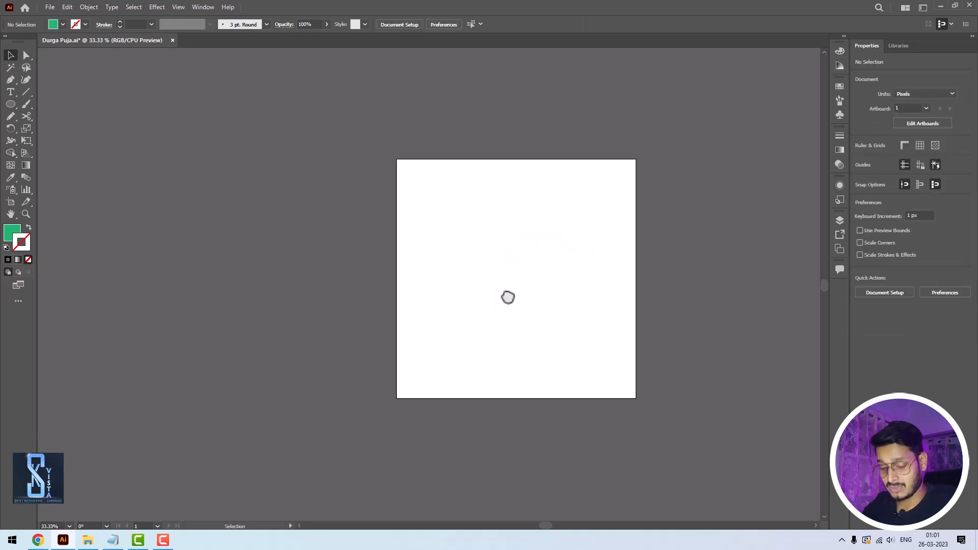
- Display the two-point perspective grid on the empty artboard
key("ctrl+plus")
left_click_drag(561, 279, 541, 288)
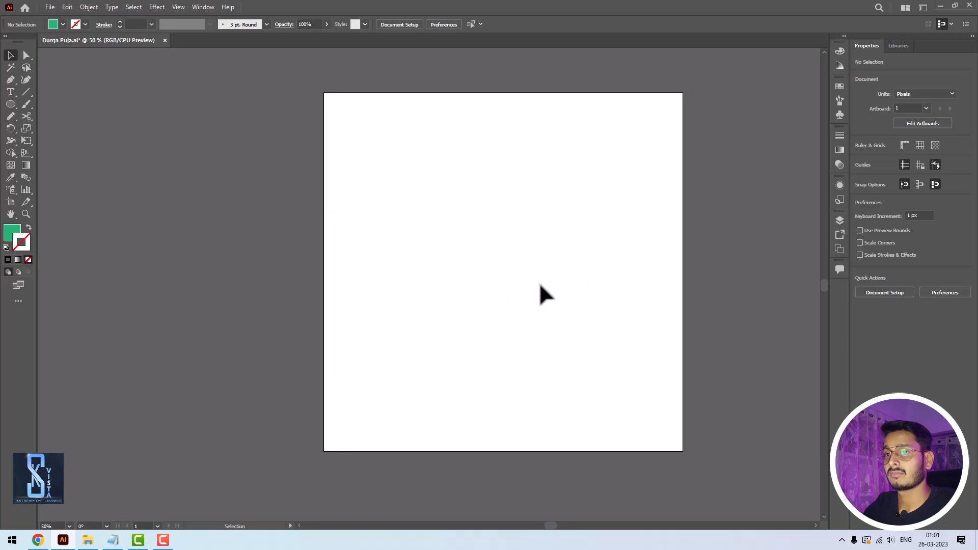
left_click(26, 153)
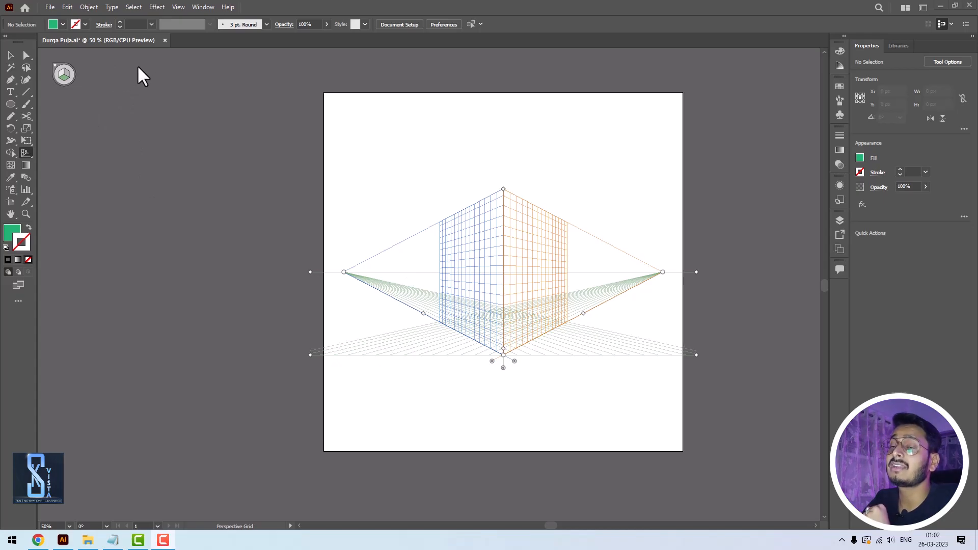
key("shift+v")
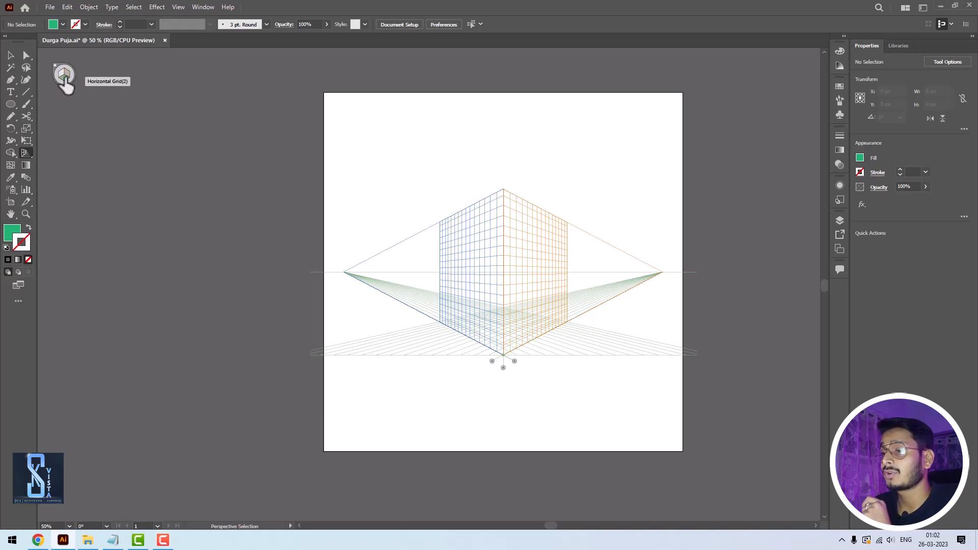
key("shift+p")
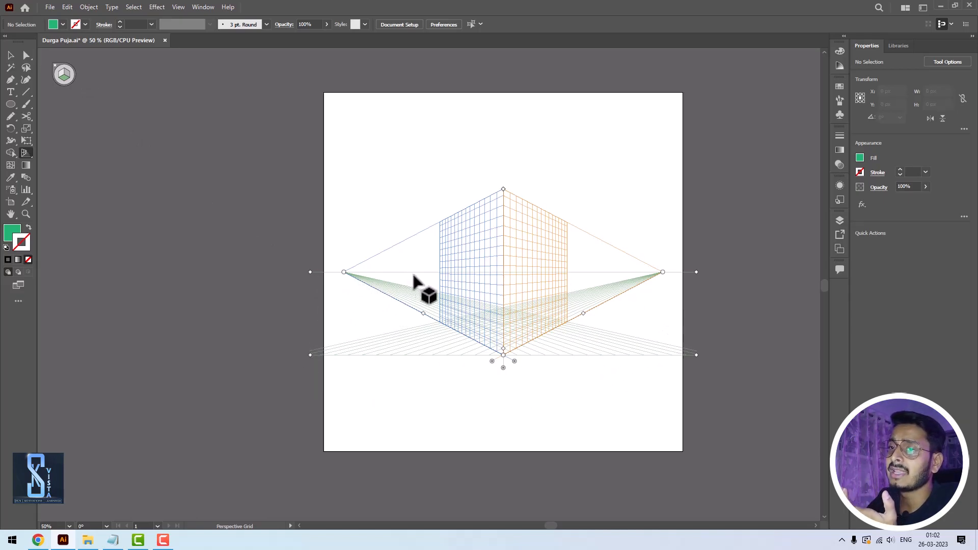
- Draw a rectangle about 207 by 769 px on the left grid plane, with its lower corner at the grid's bottom centre point
left_click_drag(8, 106, 16, 106)
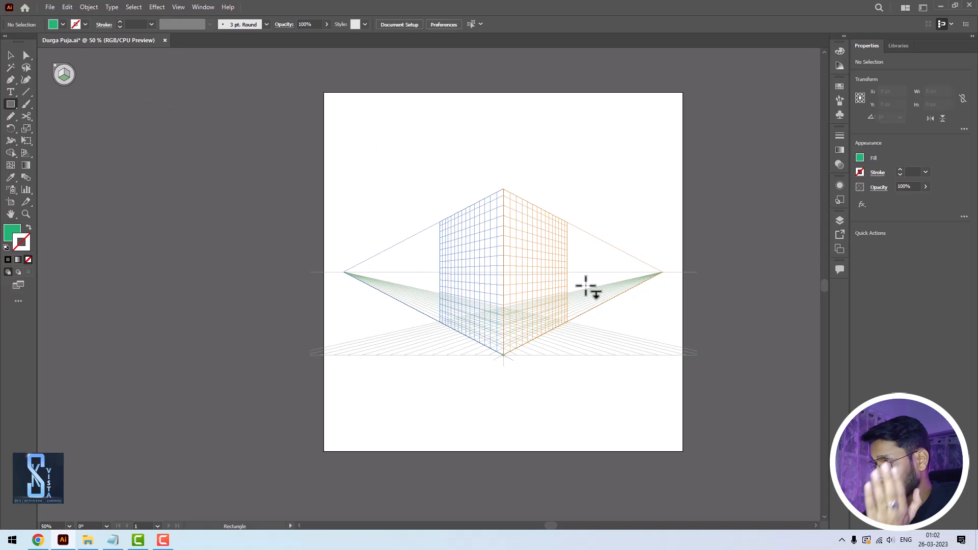
key("shift+v")
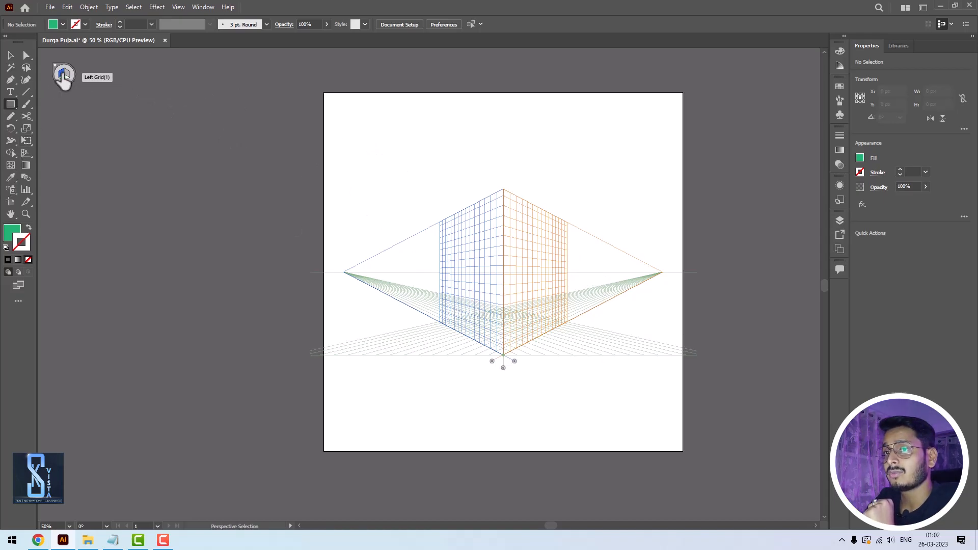
left_click(63, 74)
key("m")
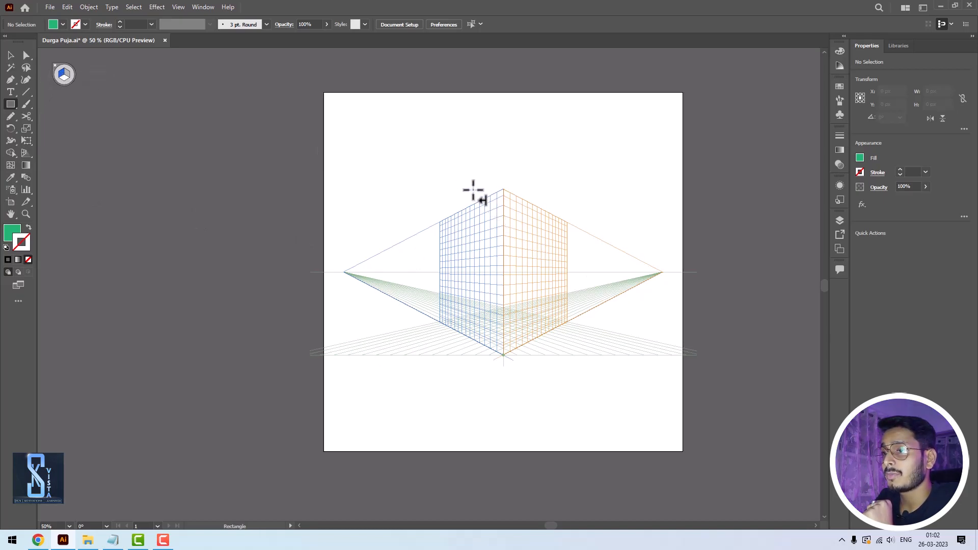
left_click_drag(464, 140, 503, 355)
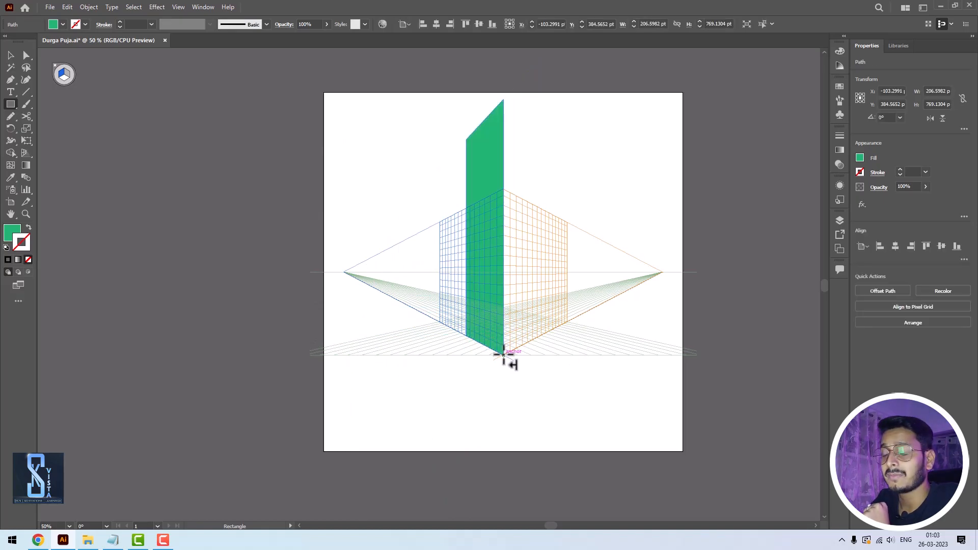
- Draw an adjoining wall about 231 by 768 px on the right grid plane, and undo a trial rectangle drawn outside the artboard
left_click(66, 75)
left_click_drag(503, 101, 544, 334)
left_click_drag(115, 198, 247, 283)
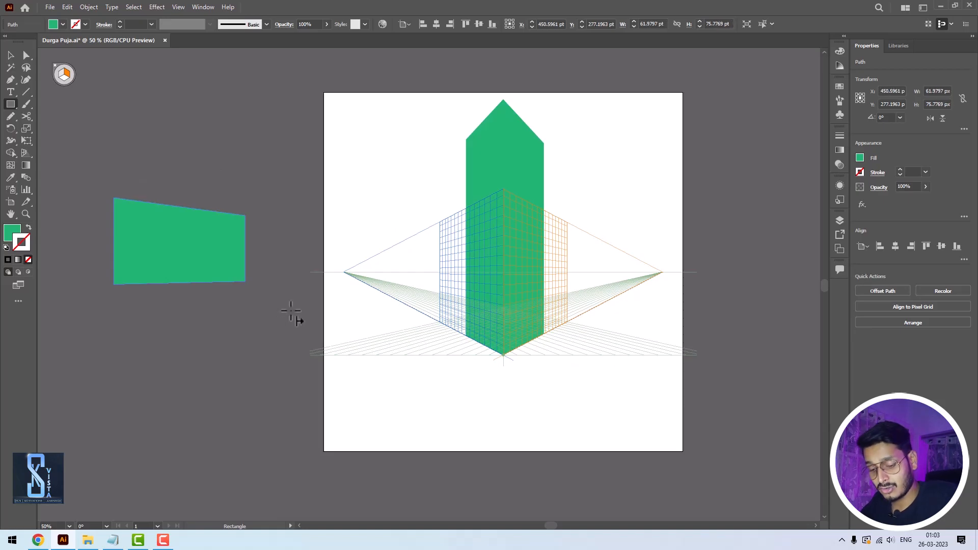
key("ctrl+z")
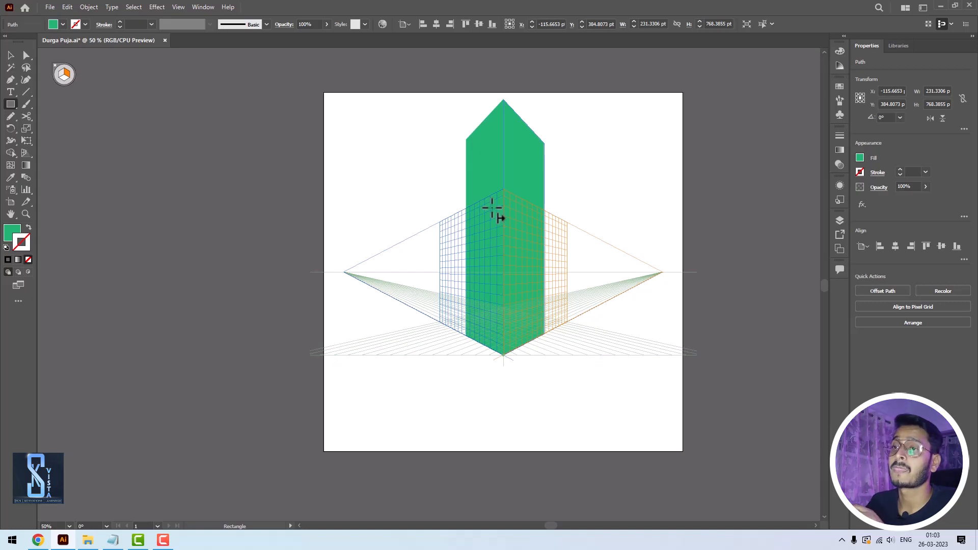
- Draw a ground rectangle on the horizontal grid plane from the left vanishing point to below the tower's base
left_click(65, 87)
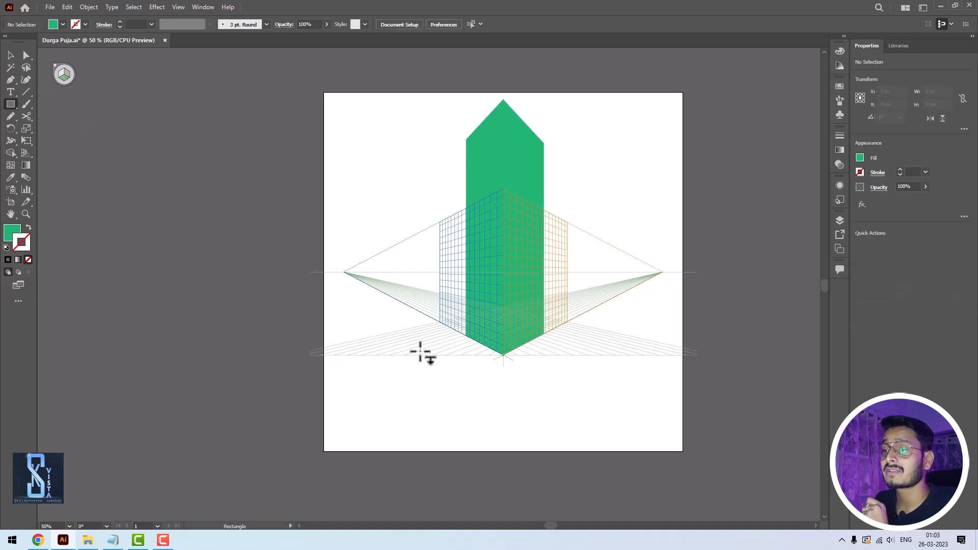
left_click_drag(344, 273, 491, 411)
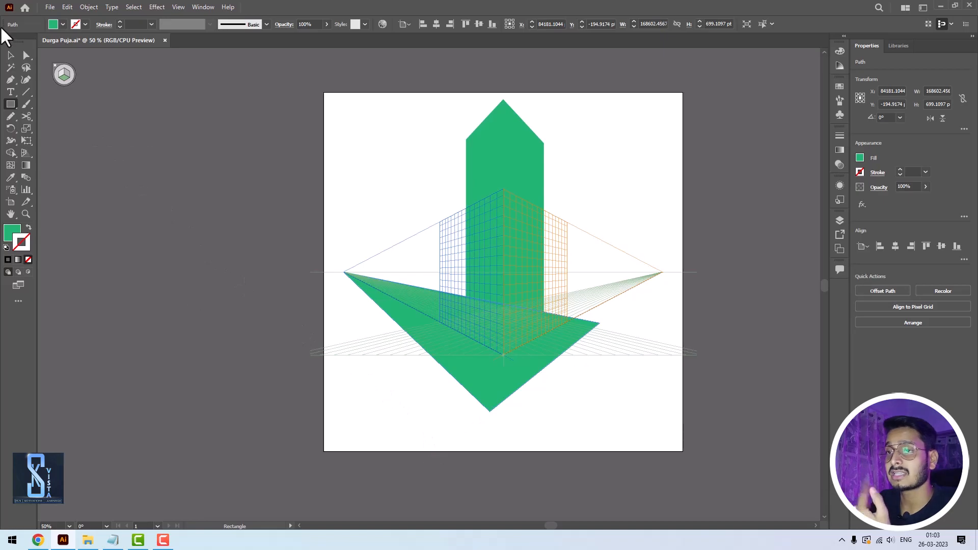
left_click(10, 55)
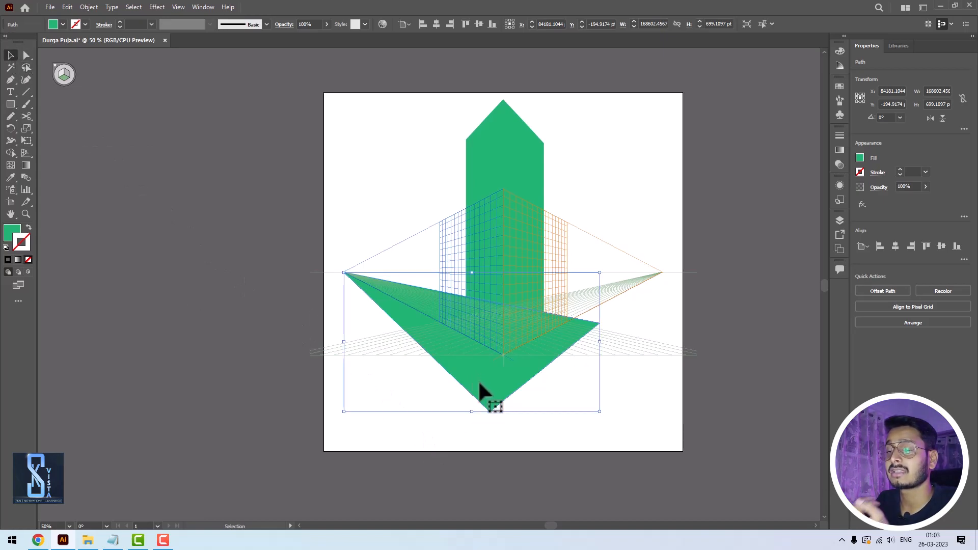
- Fill the tower's right wall with the darker green 148E54
left_click(518, 146)
double_click(12, 232)
left_click(760, 108)
left_click(889, 55)
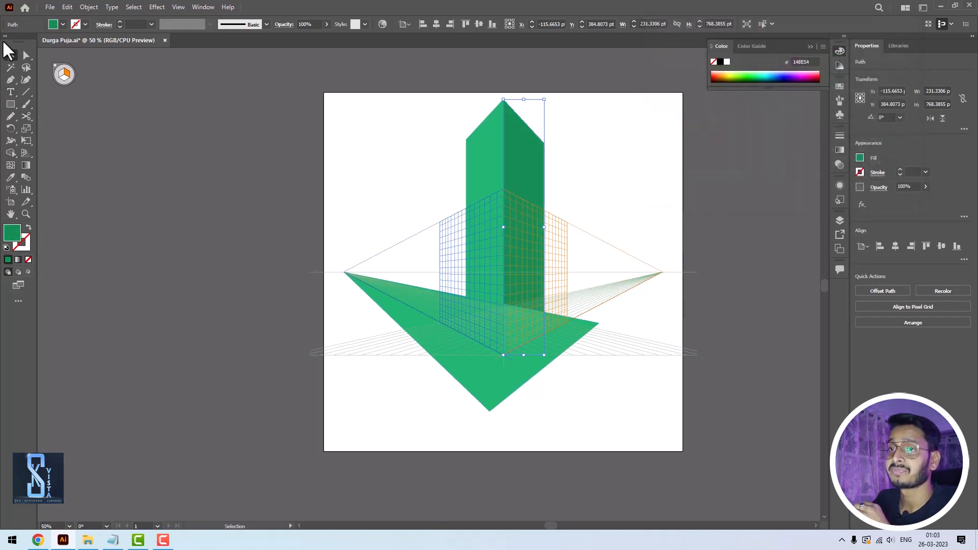
- Fill the ground shape with dark grey 555B58 and send it behind the tower
left_click(446, 330)
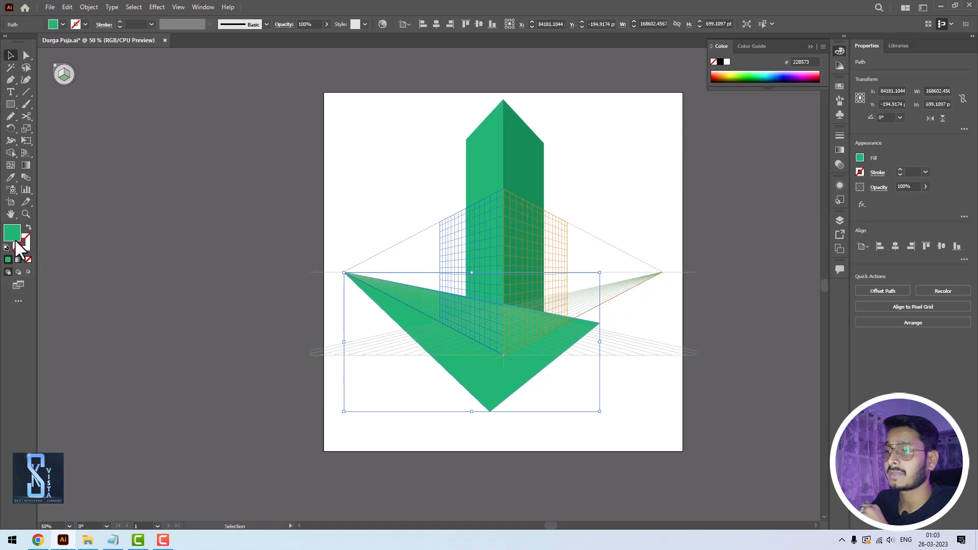
double_click(13, 237)
left_click(657, 134)
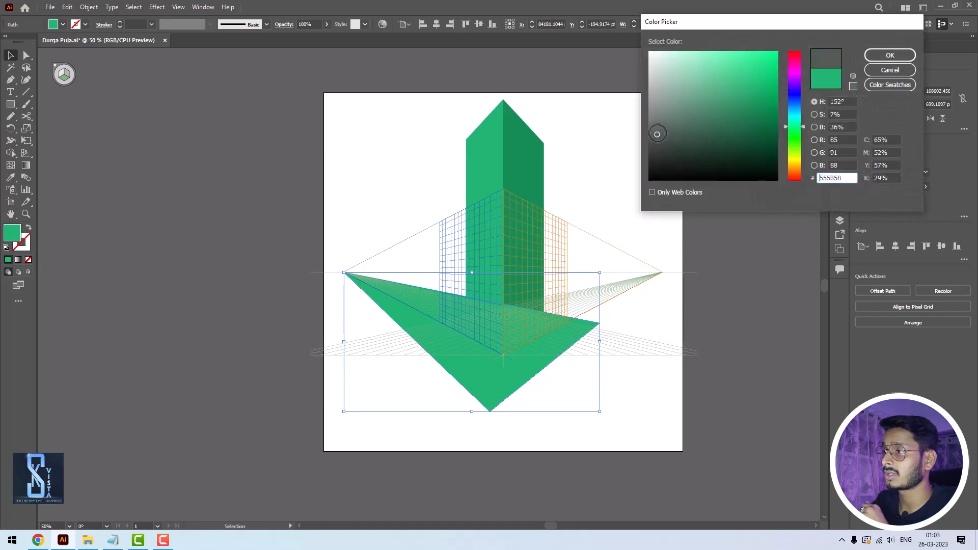
left_click(889, 54)
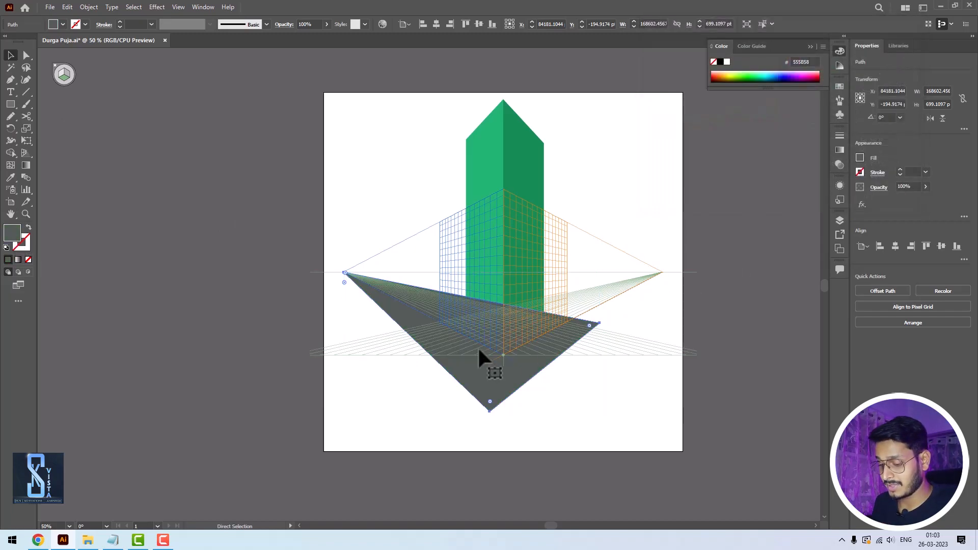
key("ctrl+shift+bracketleft")
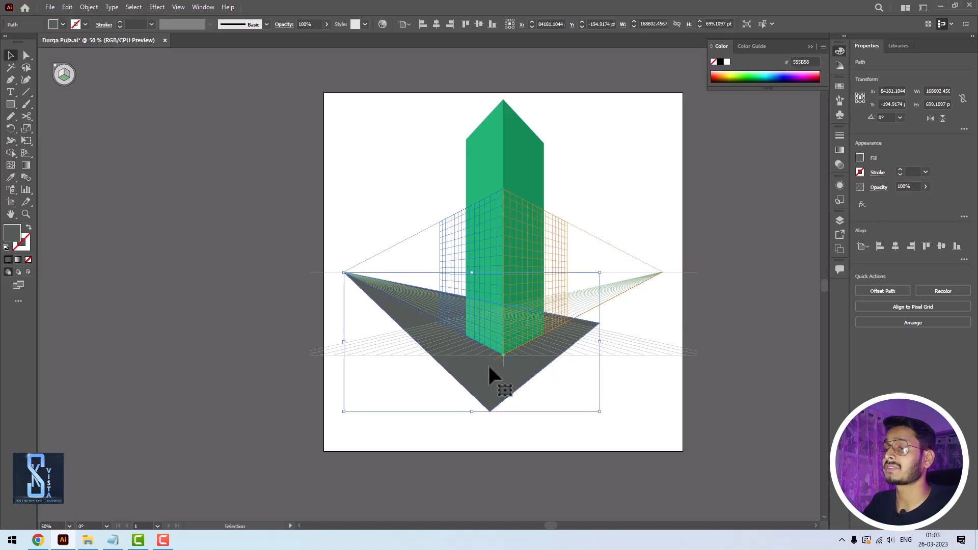
left_click(599, 442)
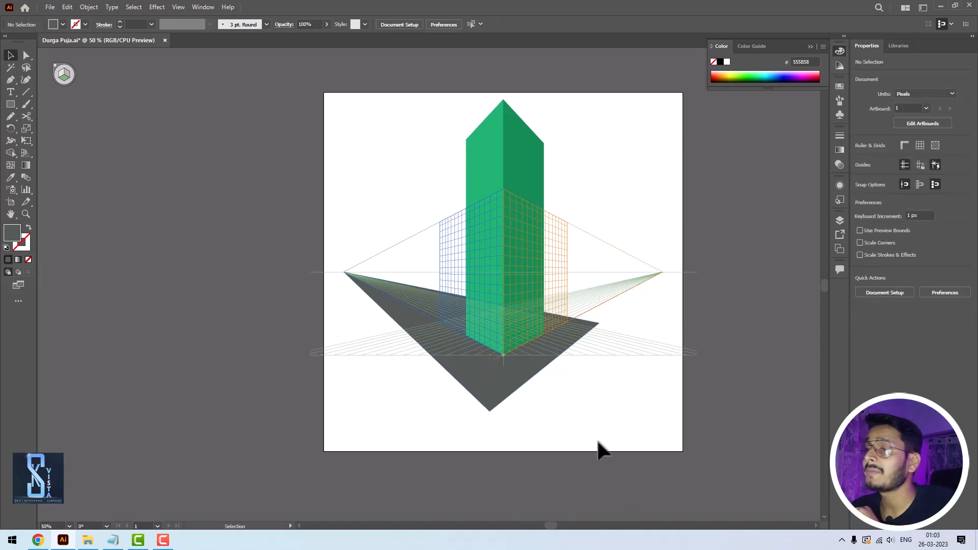
- Hide the perspective grid and clear the selection on the finished tower
left_click(490, 138)
left_click(411, 295)
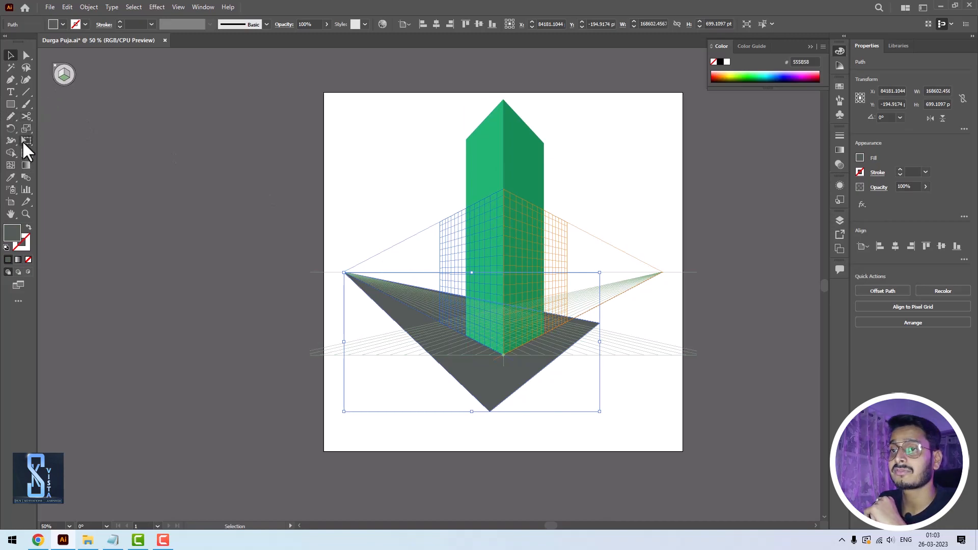
left_click(23, 155)
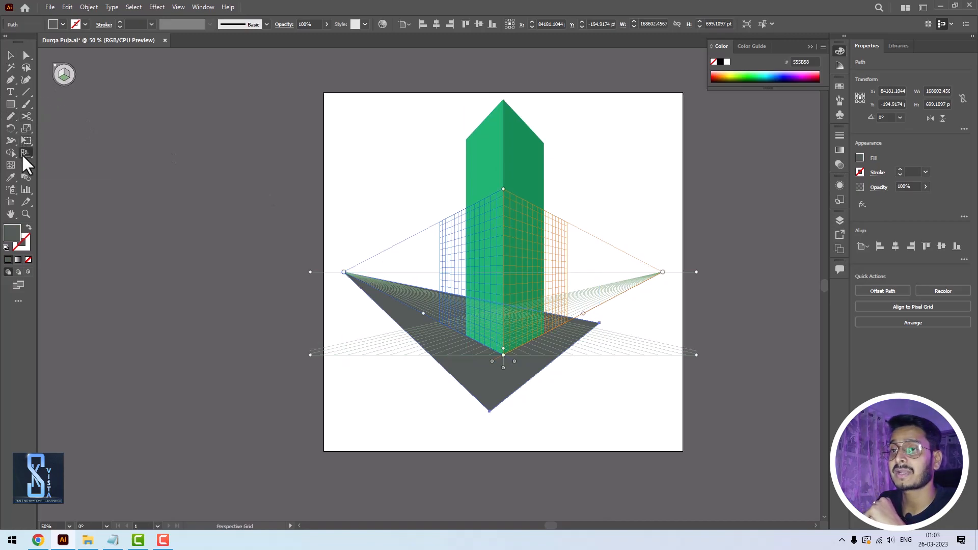
left_click(61, 73)
left_click(11, 55)
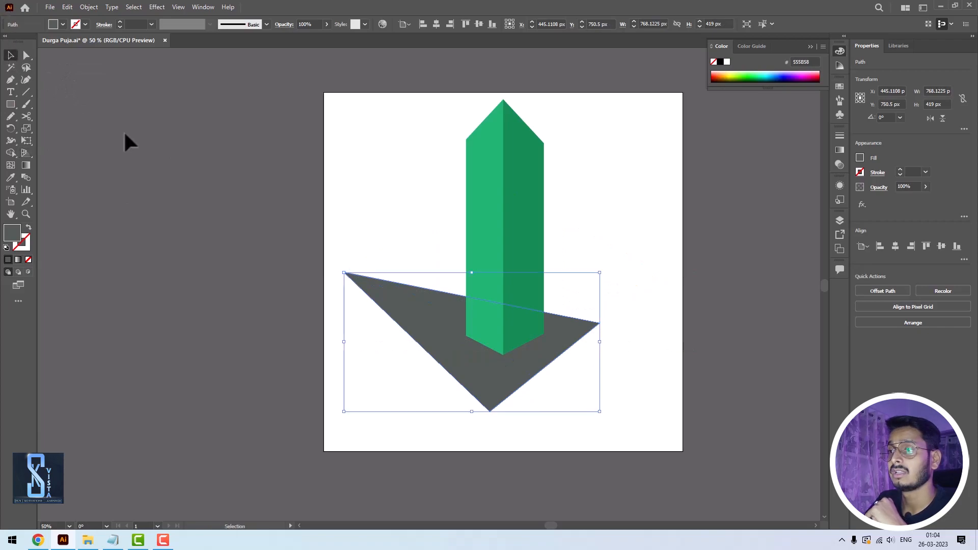
left_click(550, 221)
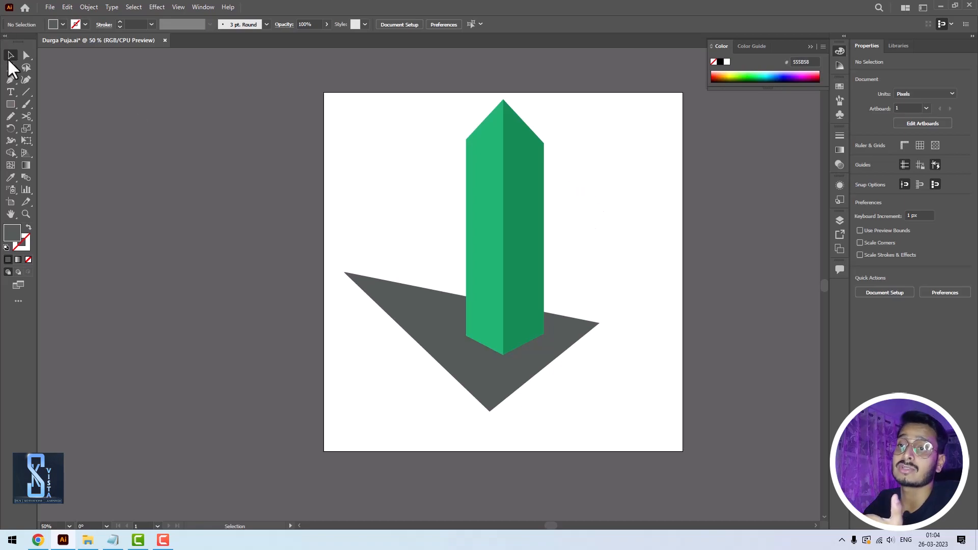
- Draw four small dark grey window rectangles on the upper part of the right wall, the lowest about 27 by 51 px
left_click(11, 104)
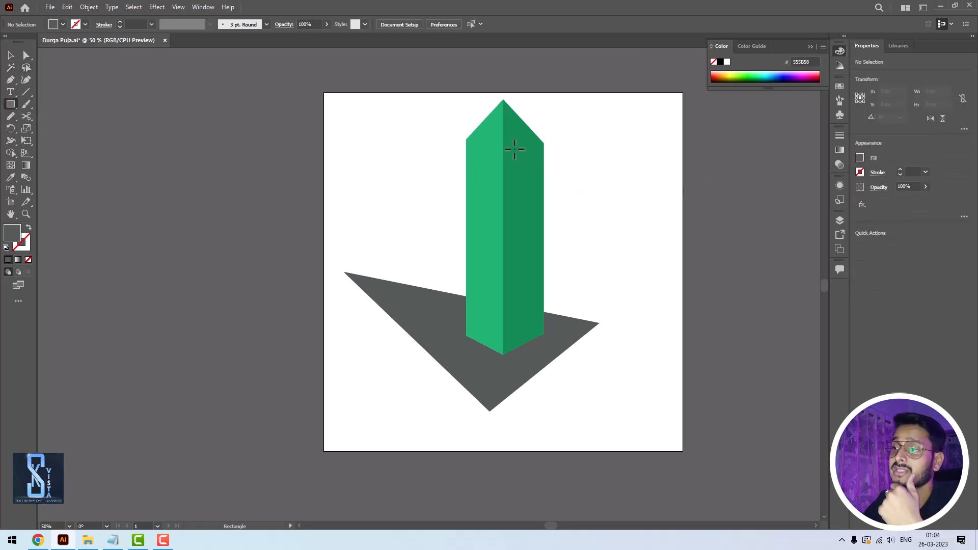
mouse_move(510, 148)
left_mouse_down()
mouse_move(519, 163)
mouse_move(535, 163)
mouse_move(514, 207)
mouse_move(524, 214)
left_mouse_up()
left_click(11, 55)
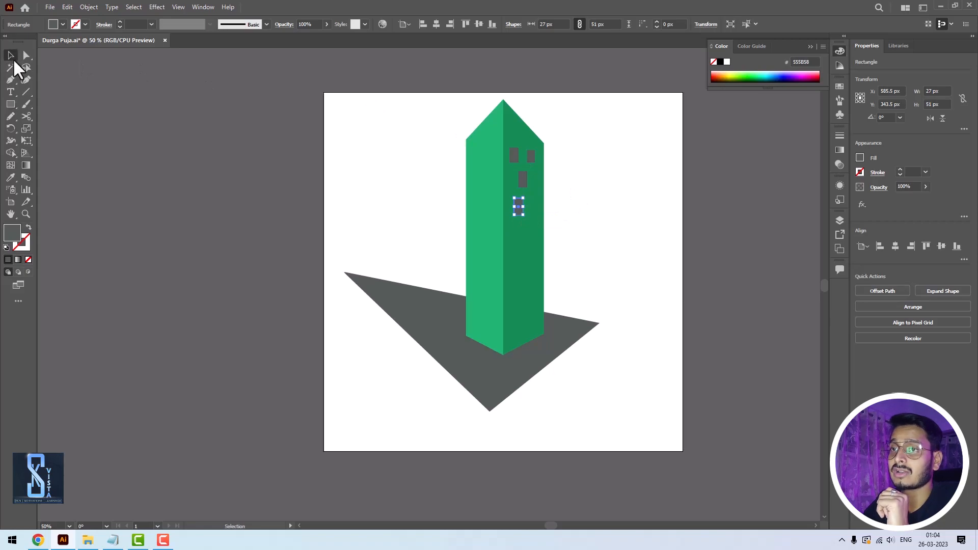
left_click(247, 243)
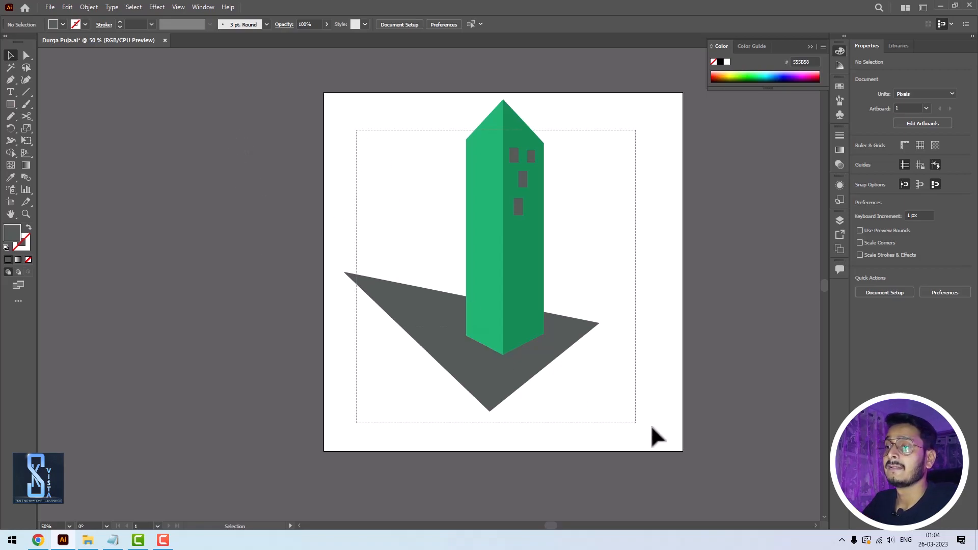
- Delete all the tower artwork from the artboard and check the tips list in Notepad before returning to Illustrator
key("ctrl+a")
key("Delete")
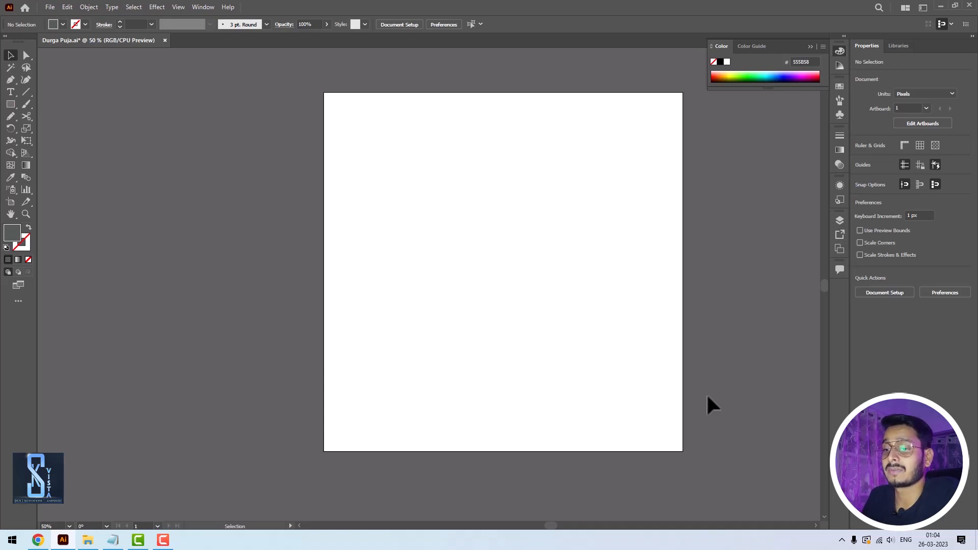
left_click(113, 540)
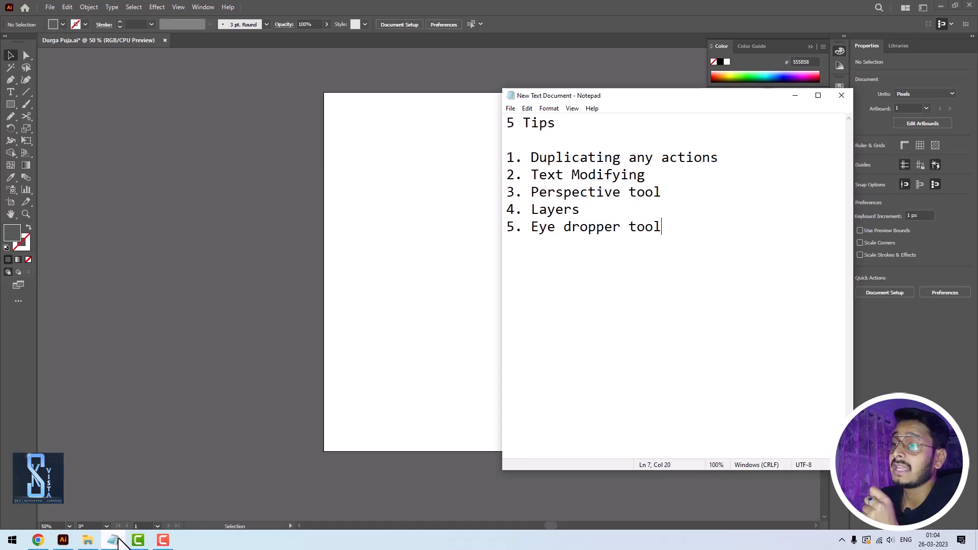
left_click(121, 540)
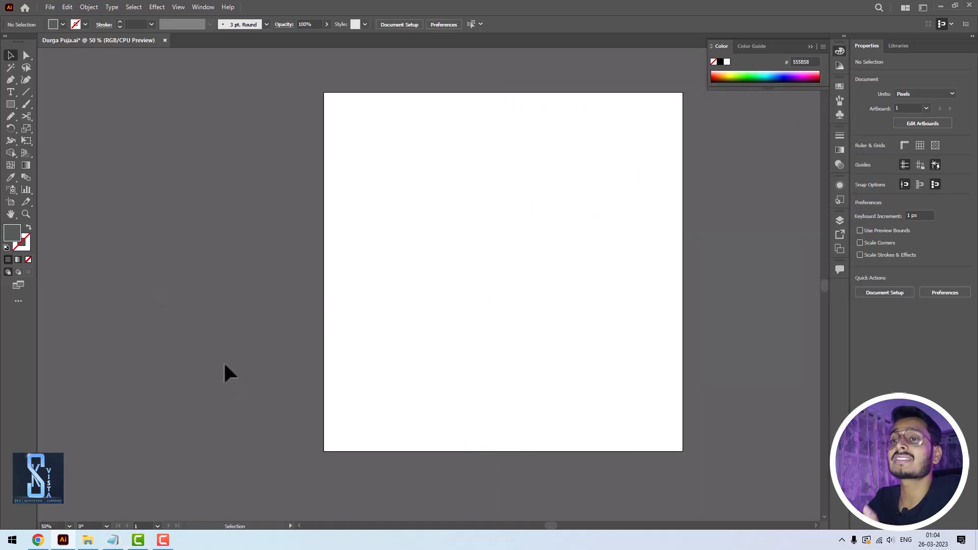
- Add the letter A as black Myriad Pro text, enlarge it to about 422 pt and place it near the artboard's centre
left_click(11, 92)
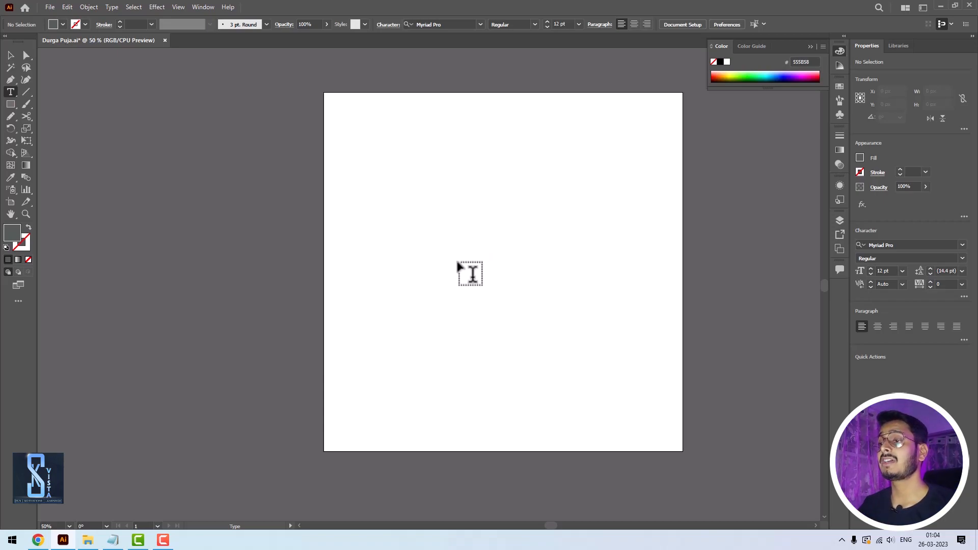
left_click(471, 243)
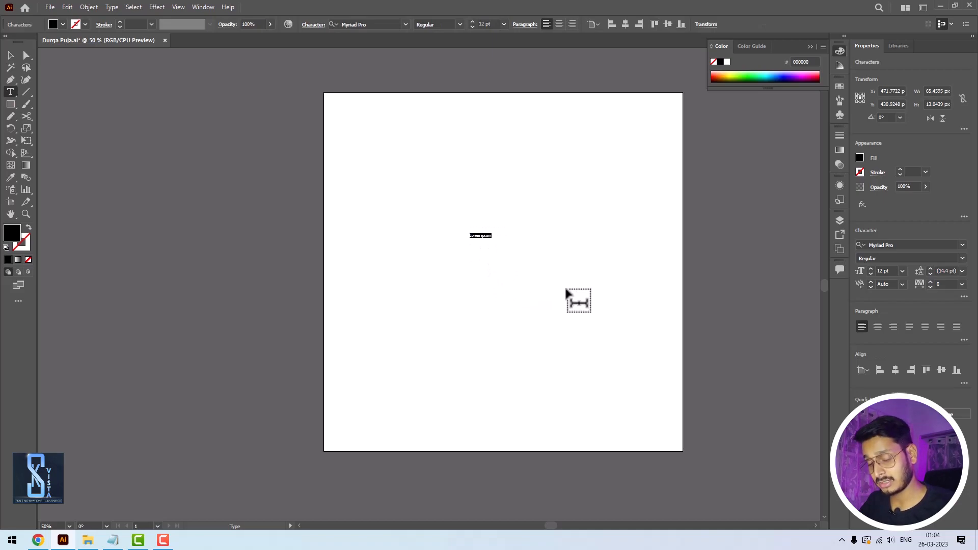
key("BackSpace")
left_click(11, 55)
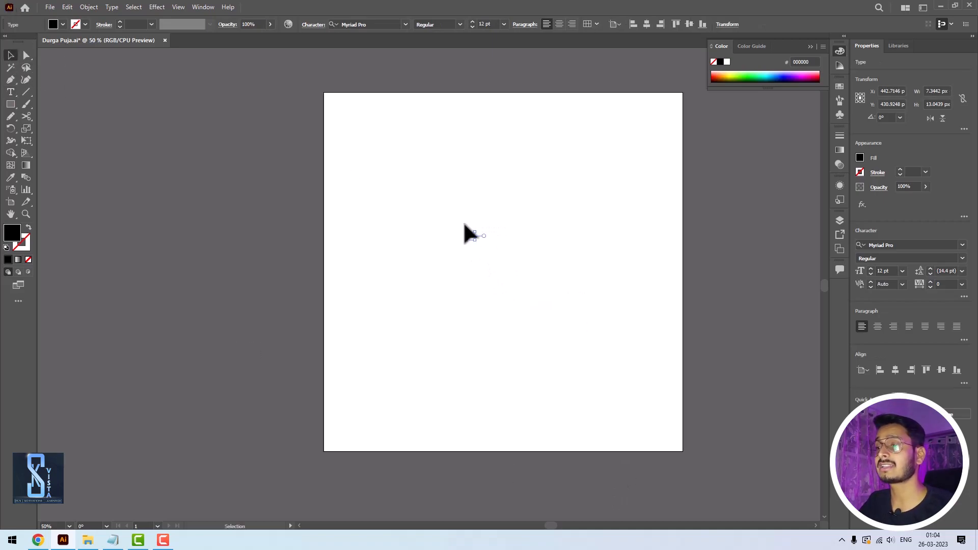
left_click_drag(482, 233, 514, 159)
left_click_drag(478, 255, 510, 272)
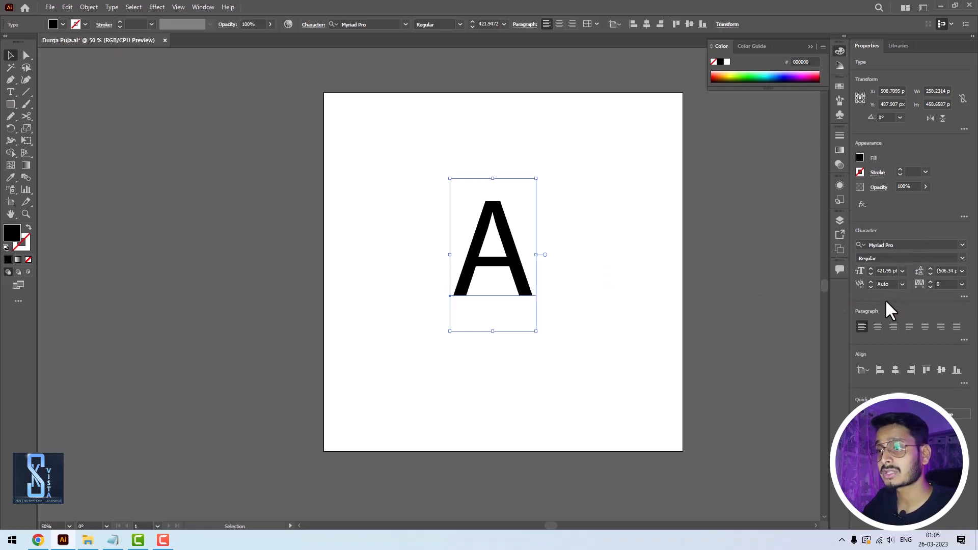
- Convert the letter A to outlines and move it slightly down and left on the artboard
right_click(480, 238)
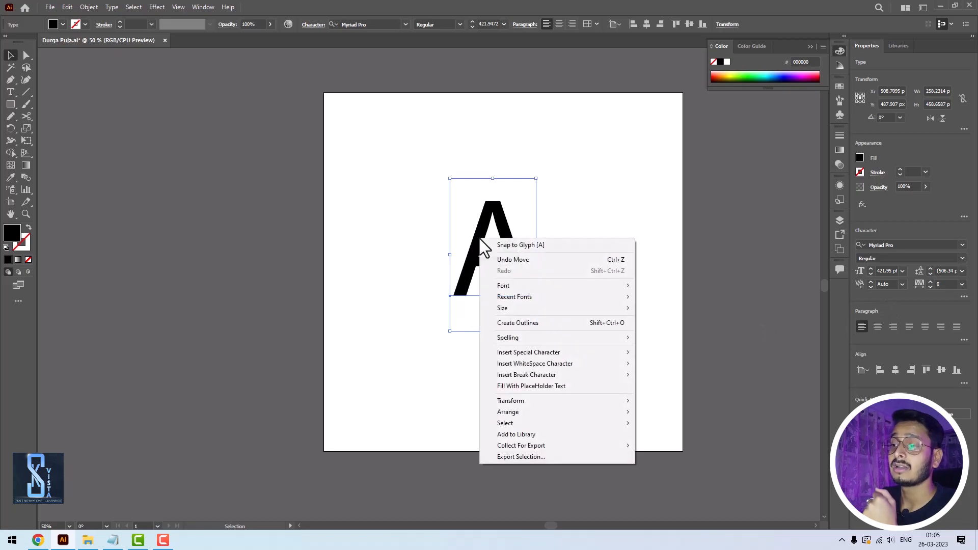
left_click(512, 323)
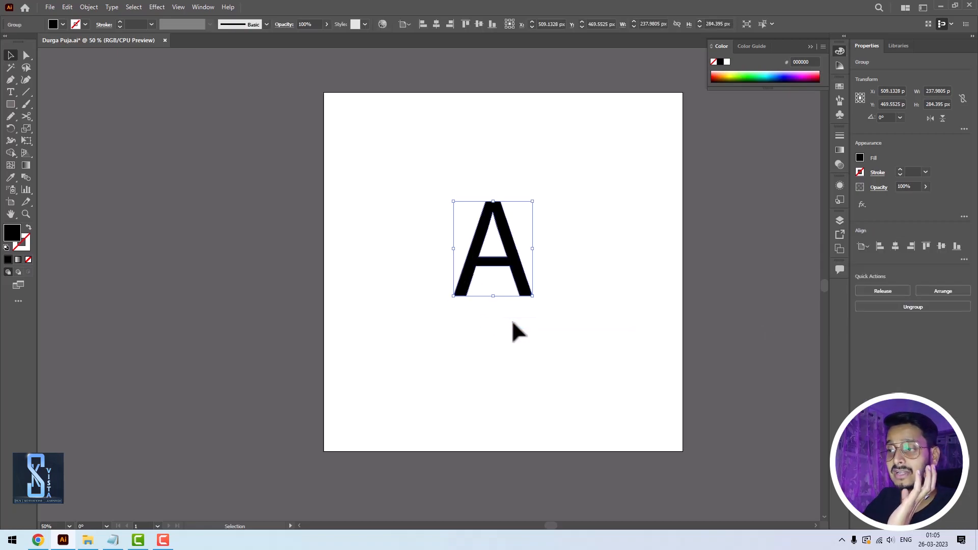
left_click(508, 318)
mouse_move(519, 294)
left_mouse_down()
mouse_move(517, 265)
mouse_move(512, 309)
mouse_move(511, 279)
left_mouse_up()
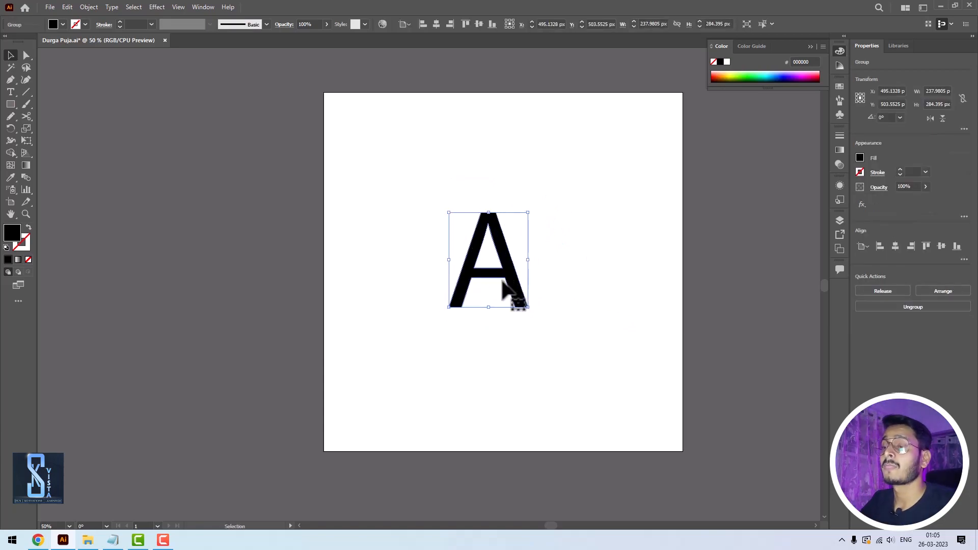
- Try to extend the A's right stem at the crossbar with a freehand Pencil loop about 108 by 79 px
key("n")
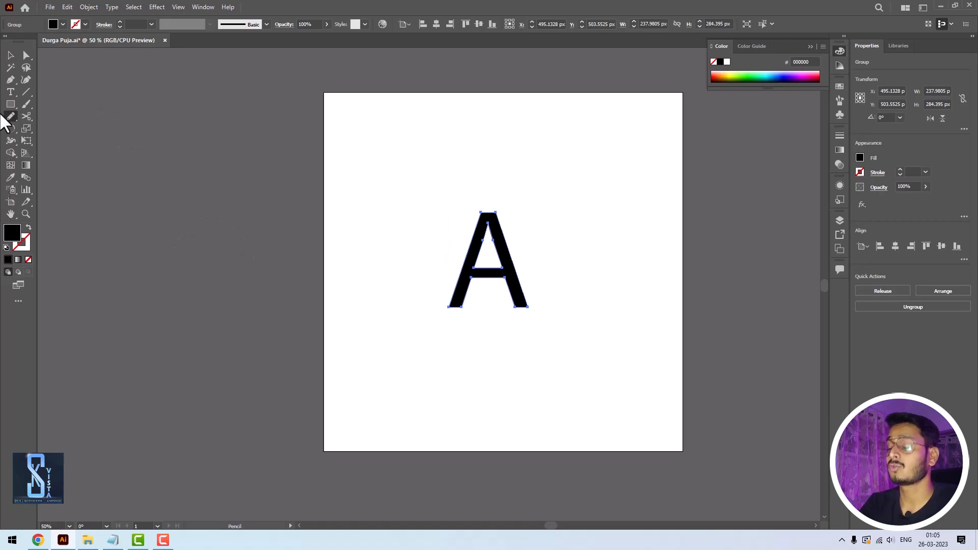
key("z")
mouse_move(434, 202)
left_mouse_down()
mouse_move(508, 312)
mouse_move(550, 338)
left_mouse_up()
key("n")
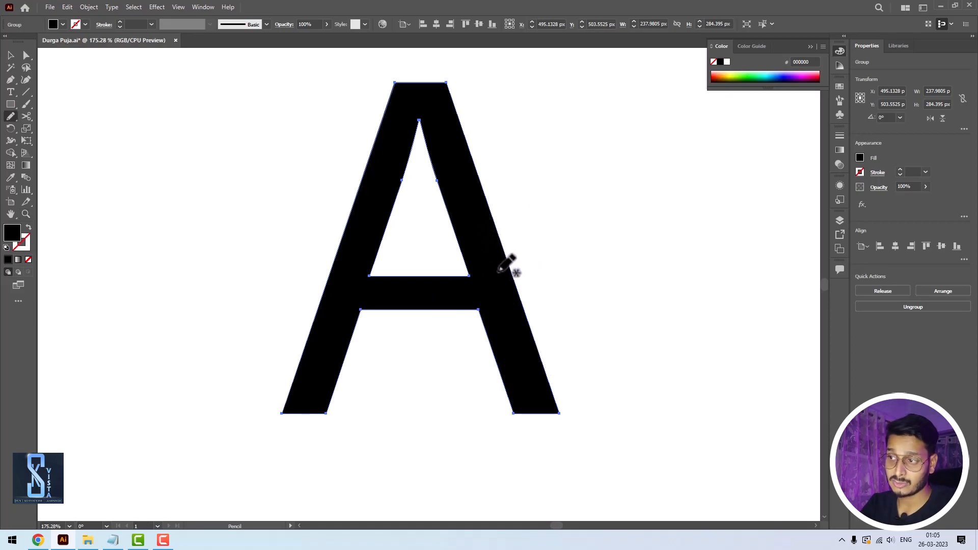
mouse_move(481, 273)
left_mouse_down()
mouse_move(508, 270)
mouse_move(585, 216)
mouse_move(606, 226)
mouse_move(559, 289)
mouse_move(454, 322)
mouse_move(497, 308)
left_mouse_up()
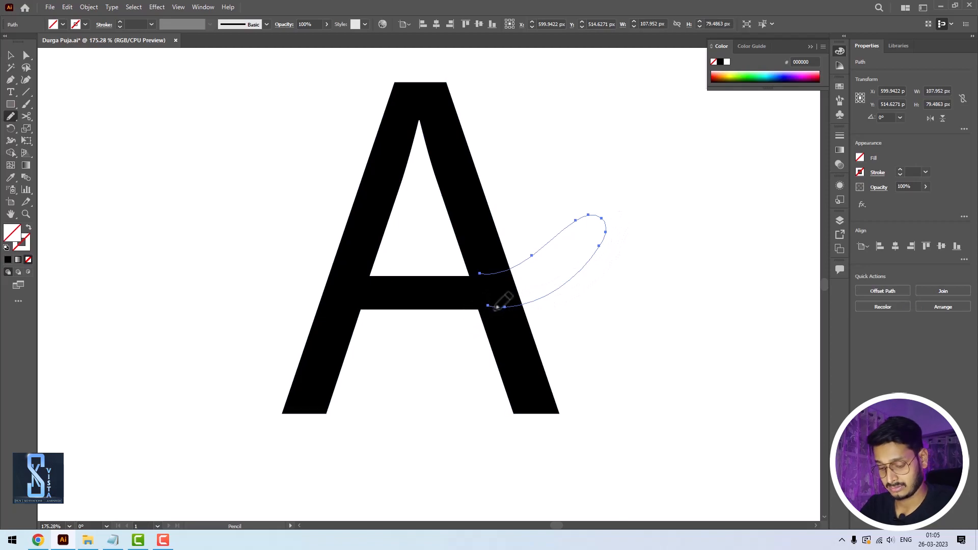
key("v")
left_click(501, 306)
- Try a slim curved Pencil tail on the A's left foot and undo it
key("n")
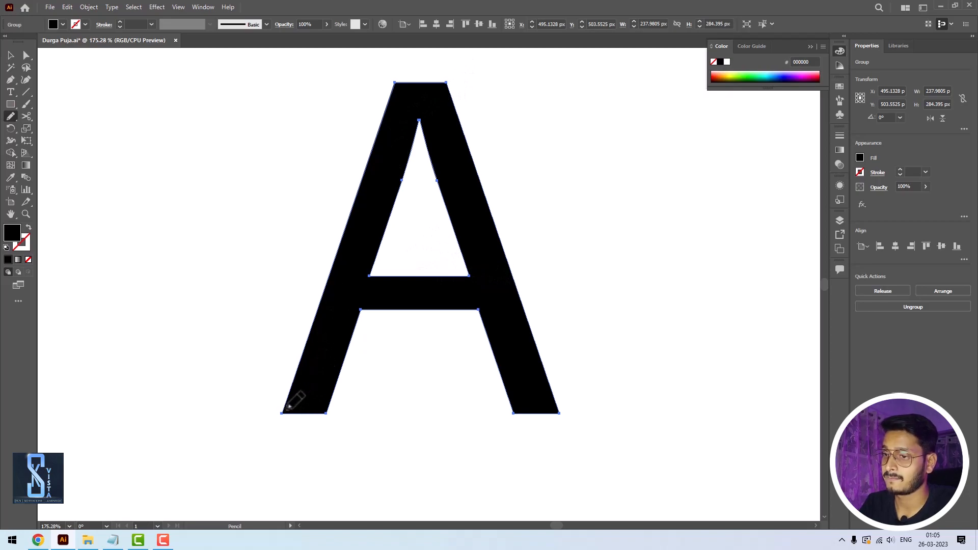
mouse_move(281, 414)
left_mouse_down()
mouse_move(208, 432)
mouse_move(270, 451)
mouse_move(314, 425)
mouse_move(327, 402)
left_mouse_up()
key("v")
left_click(429, 391)
key("space")
left_click_drag(410, 349, 470, 345)
left_click(354, 422)
key("Delete")
key("ctrl+z")
key("ctrl+z")
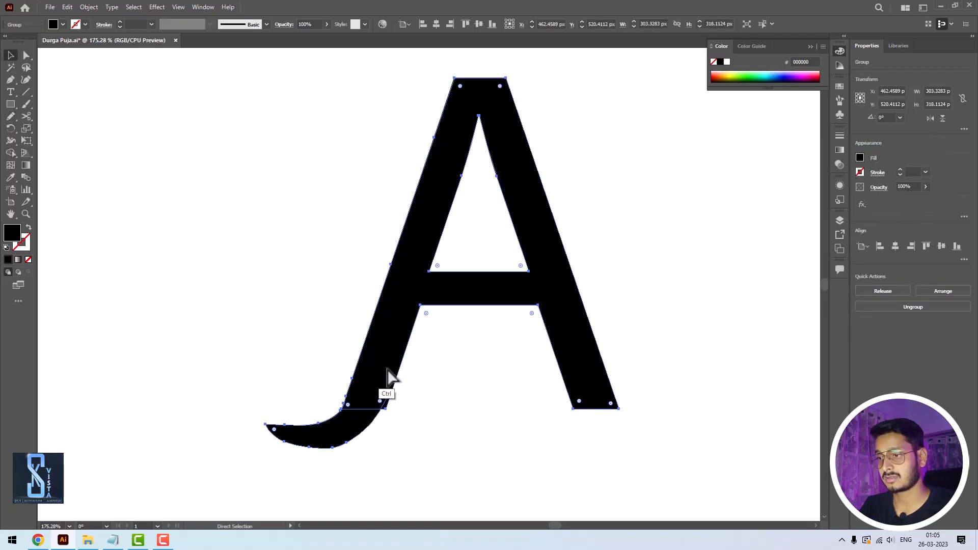
left_click(443, 433)
- Reselect the A and draw a thick upward-curling tail from its left foot with the Pencil tool
key("m")
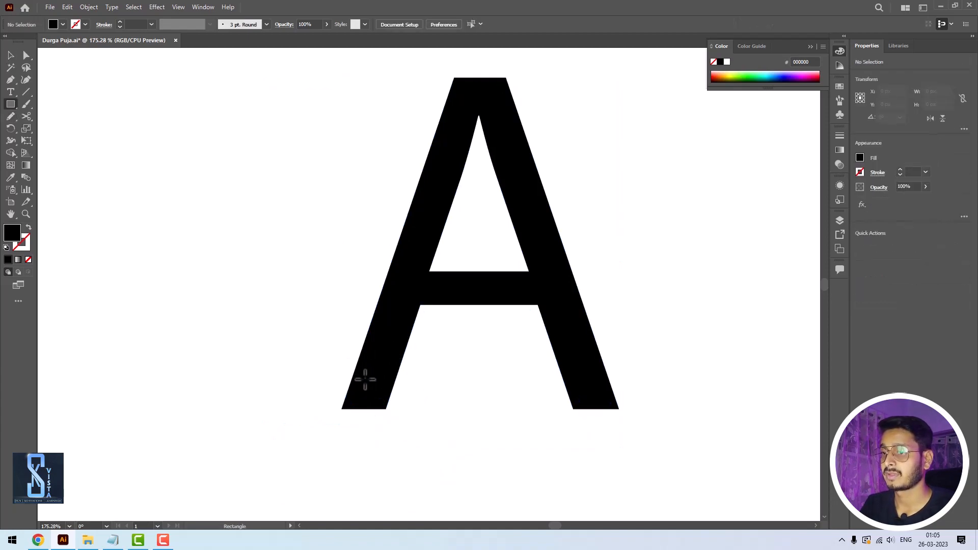
key("n")
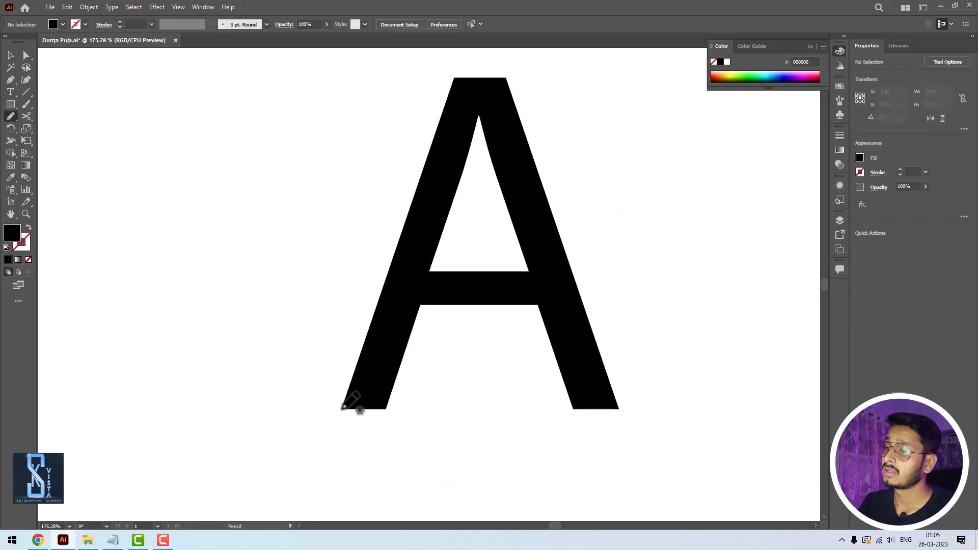
key("v")
left_click(375, 385)
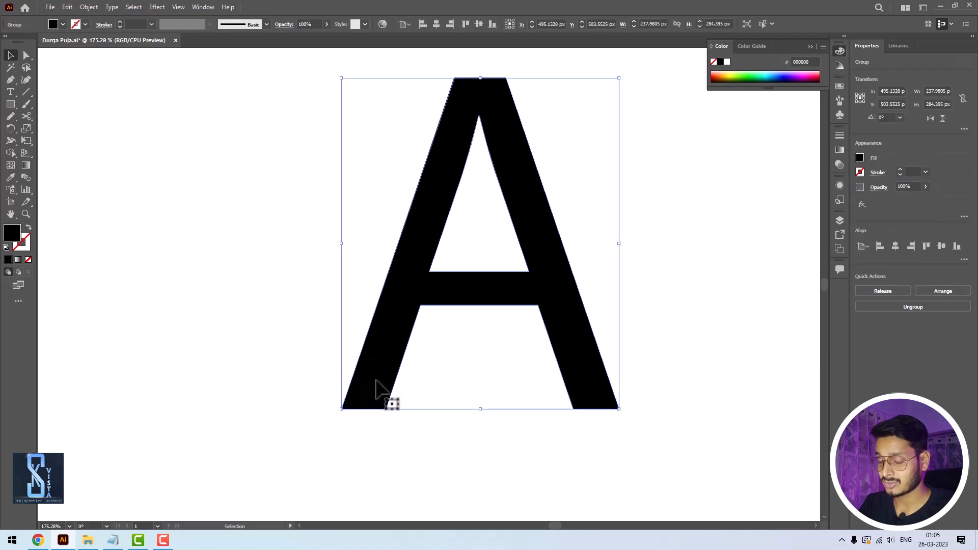
key("n")
mouse_move(342, 408)
left_mouse_down()
mouse_move(285, 407)
mouse_move(266, 391)
mouse_move(263, 405)
mouse_move(275, 431)
mouse_move(313, 453)
mouse_move(367, 443)
mouse_move(390, 399)
left_mouse_up()
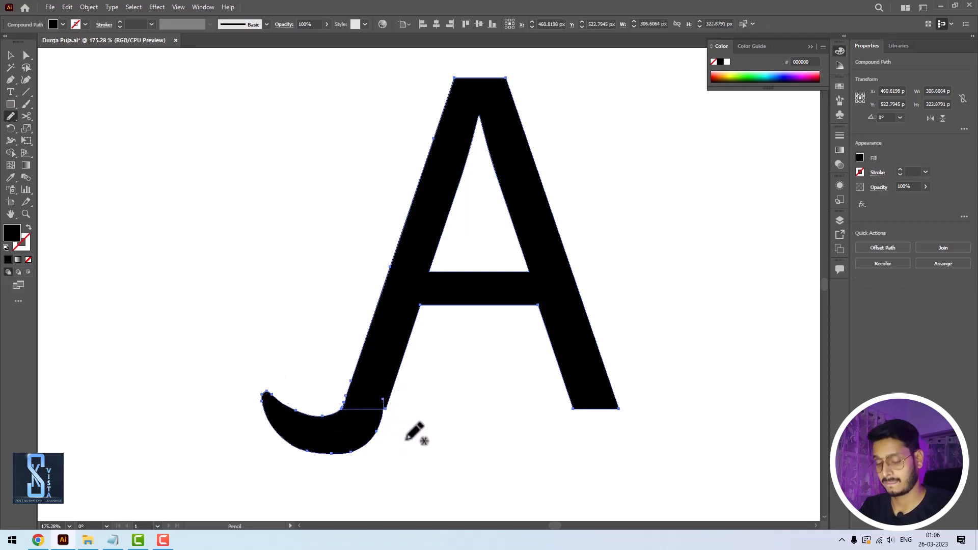
- Try to draw a curved Pencil tail on the A's right foot and undo it
left_click(25, 56)
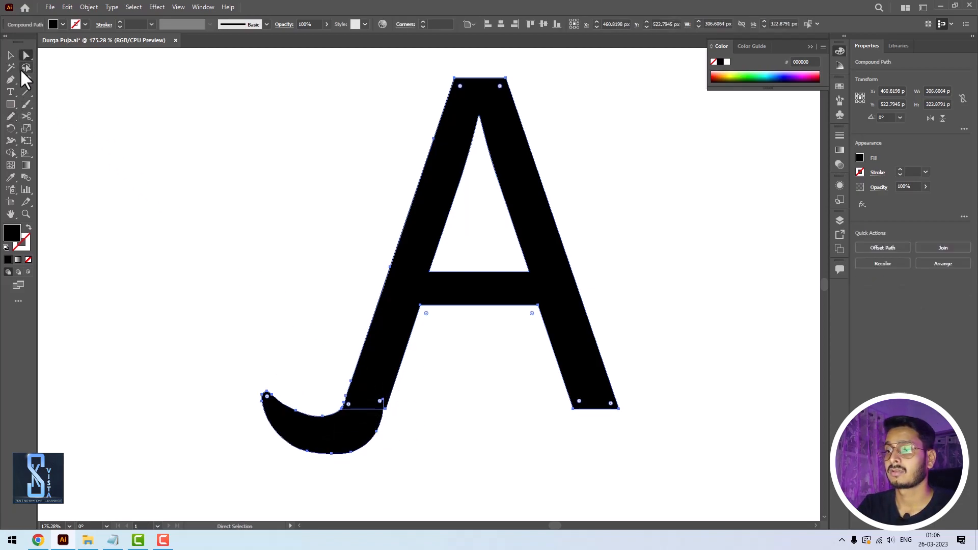
left_click_drag(508, 246, 481, 334)
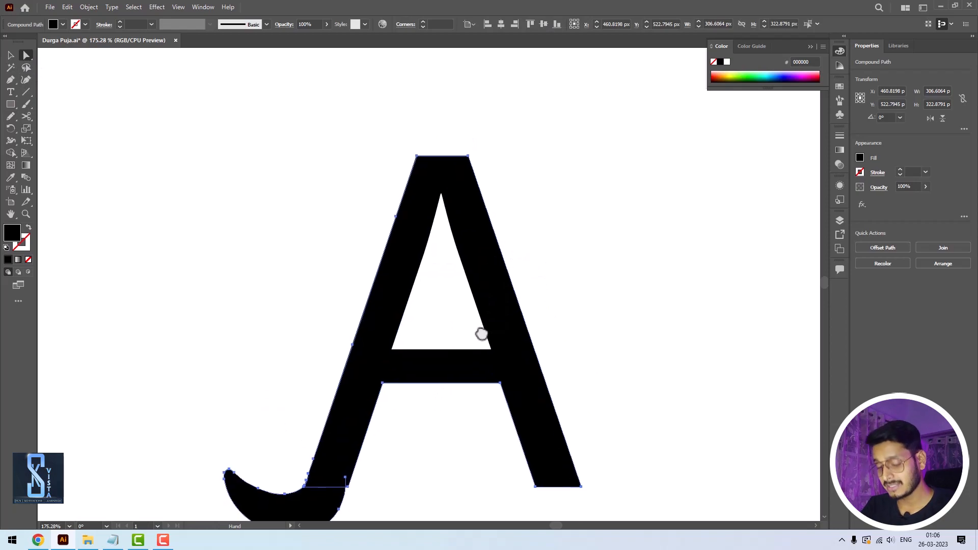
key("n")
mouse_move(572, 453)
left_mouse_down()
mouse_move(564, 375)
mouse_move(642, 382)
mouse_move(598, 442)
mouse_move(547, 417)
mouse_move(532, 384)
left_mouse_up()
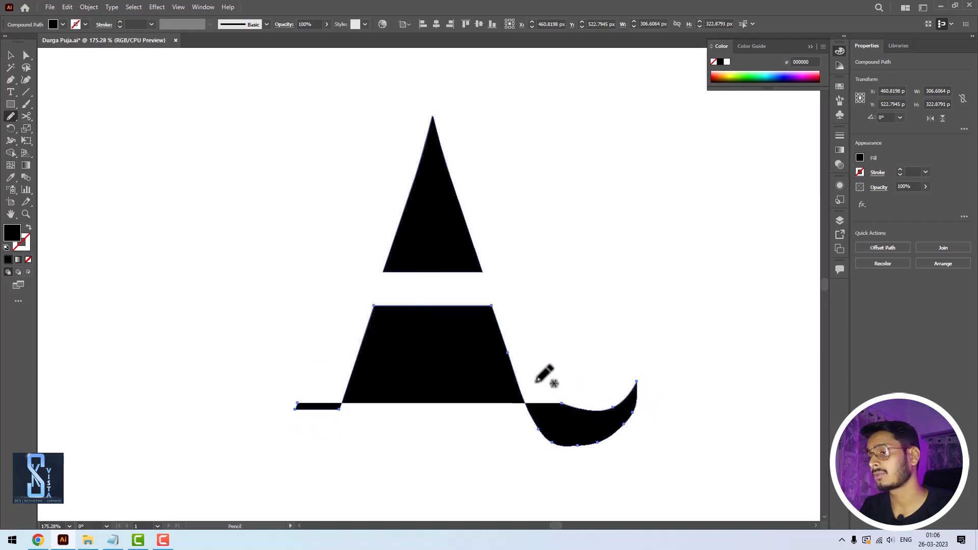
key("ctrl+z")
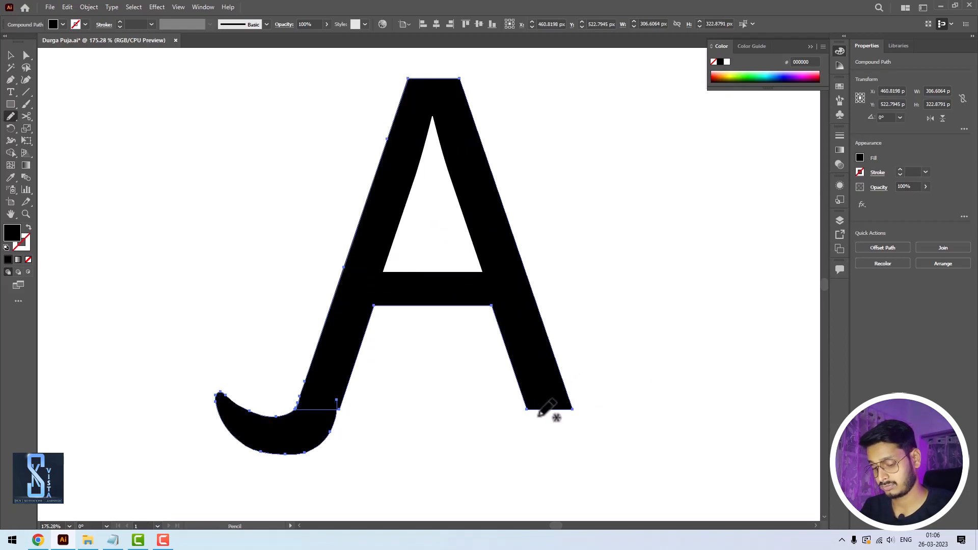
- Try to draw a Pencil branch outward from the A's left stem at crossbar height, about 96 by 102 px, and undo it
left_click_drag(600, 305, 616, 396)
key("ctrl+minus")
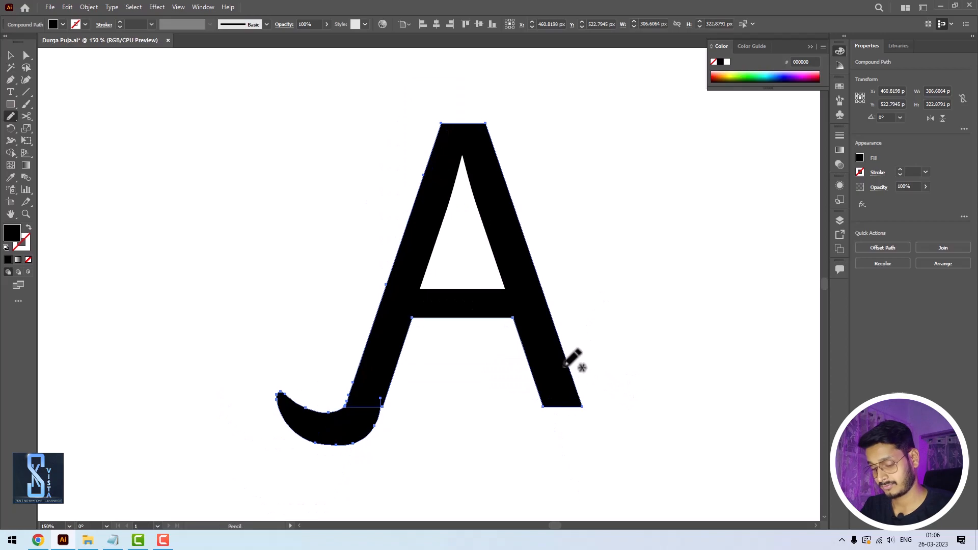
key("v")
left_click(598, 283)
mouse_move(611, 275)
left_mouse_down()
mouse_move(641, 412)
mouse_move(635, 323)
mouse_move(624, 321)
left_mouse_up()
key("n")
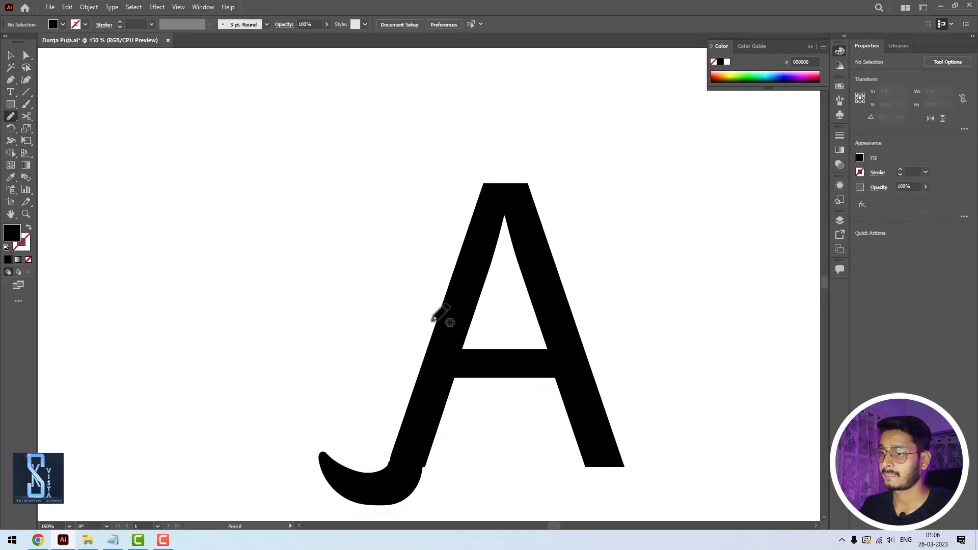
key("v")
left_click(456, 353)
key("n")
mouse_move(365, 272)
left_mouse_down()
mouse_move(378, 342)
mouse_move(455, 380)
mouse_move(387, 283)
mouse_move(444, 341)
mouse_move(477, 353)
left_mouse_up()
key("ctrl+z")
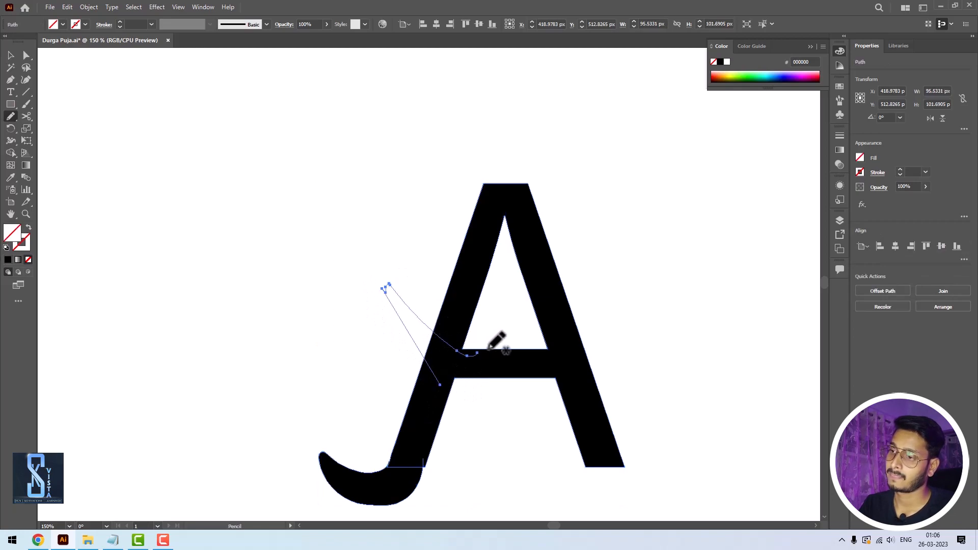
key("ctrl+z")
- Undo the thick curled tail on the A's left foot
key("v")
left_click(640, 280)
key("space")
left_click_drag(653, 264, 636, 239)
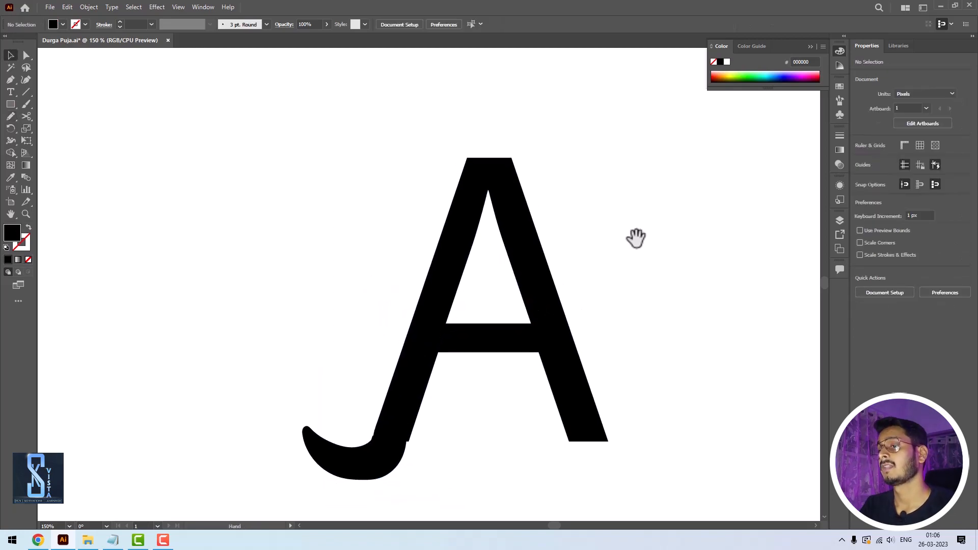
key("ctrl+z")
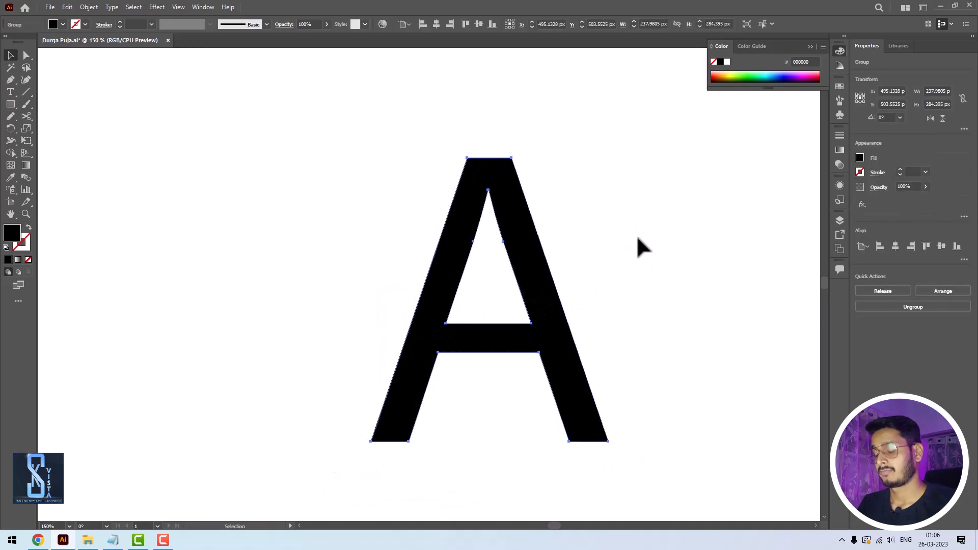
- Reshape the outlined A with Pencil flourishes: a slim curved tail on the left foot, a curl at the top and a pointed right foot
key("n")
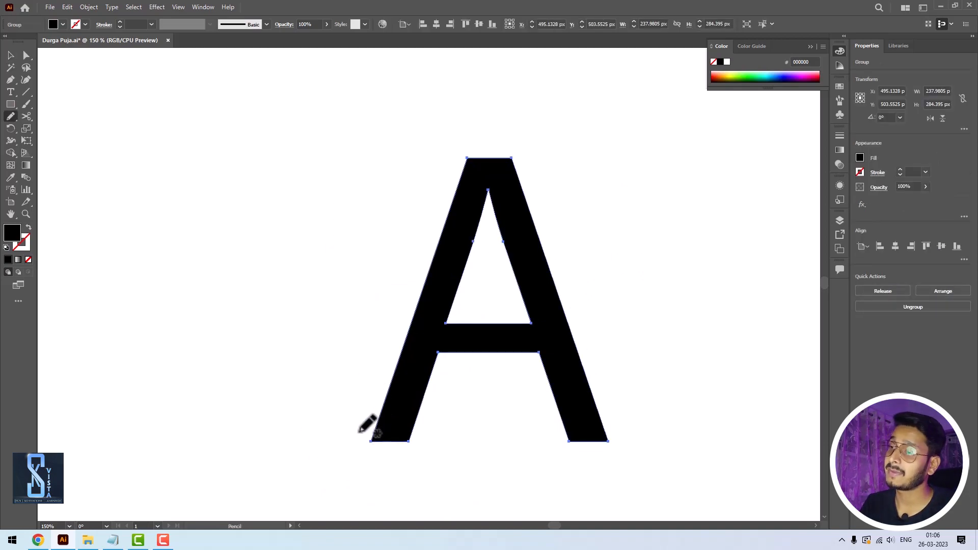
mouse_move(374, 439)
left_mouse_down()
mouse_move(330, 453)
mouse_move(358, 461)
mouse_move(410, 437)
left_mouse_up()
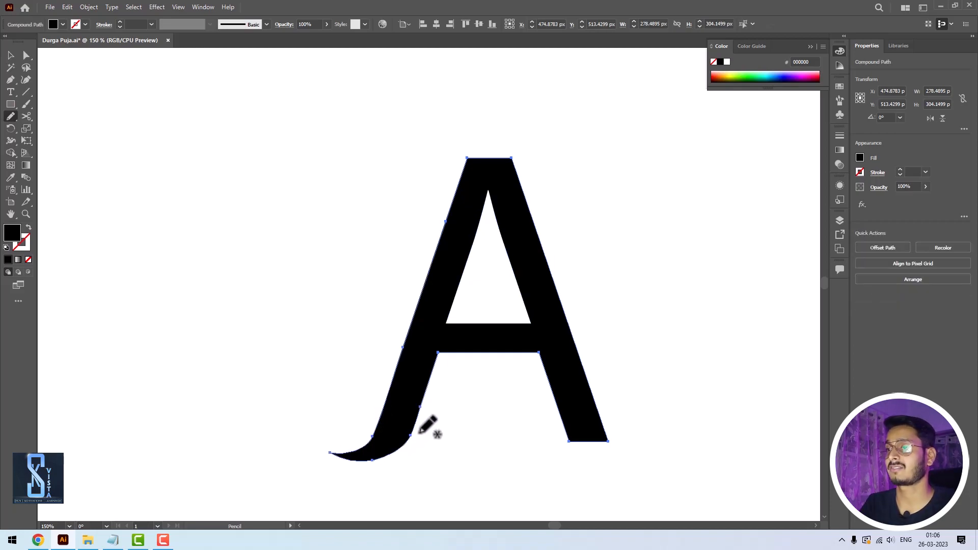
mouse_move(468, 159)
left_mouse_down()
mouse_move(468, 140)
mouse_move(527, 115)
mouse_move(570, 172)
mouse_move(563, 183)
mouse_move(525, 155)
mouse_move(511, 158)
left_mouse_up()
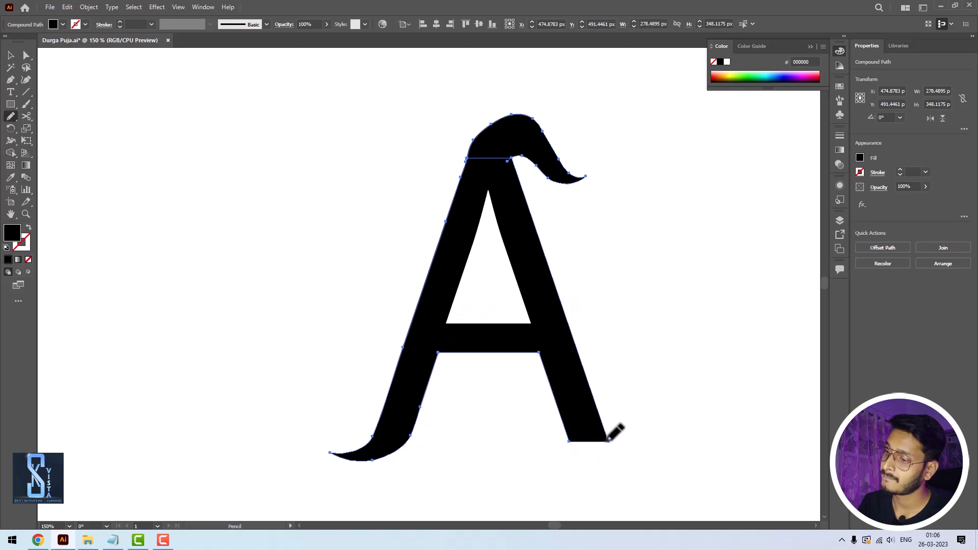
mouse_move(609, 440)
left_mouse_down()
mouse_move(695, 443)
mouse_move(611, 489)
mouse_move(570, 442)
left_mouse_up()
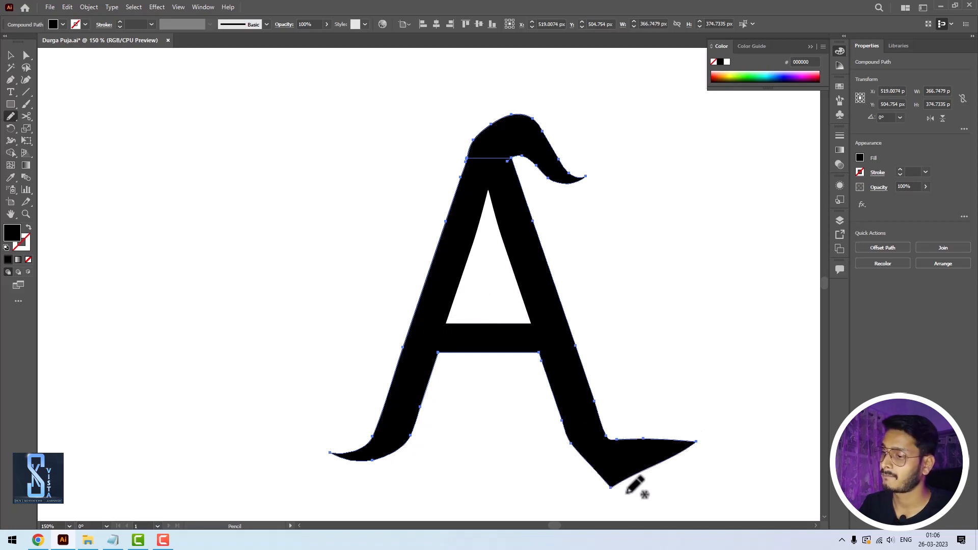
key("v")
left_click(652, 387)
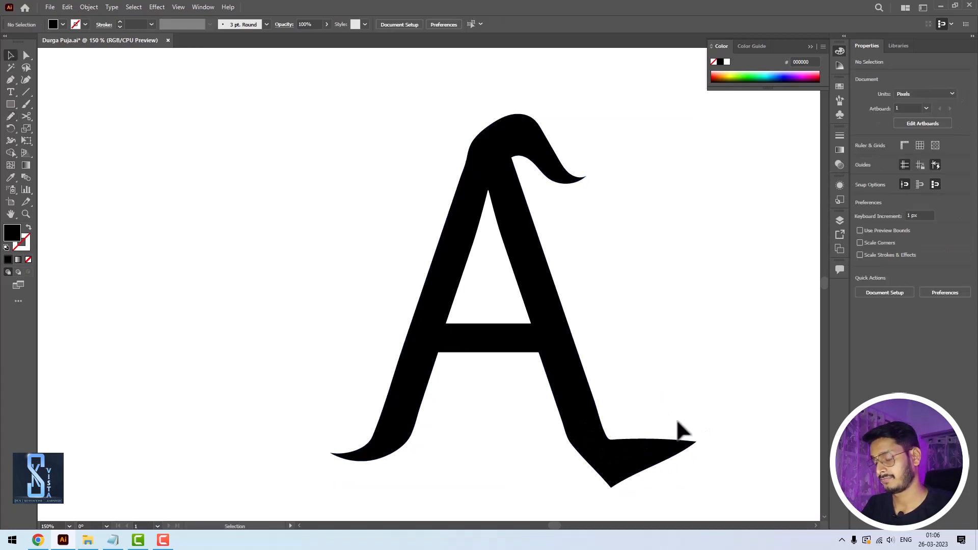
key("ctrl+minus")
key("ctrl+minus")
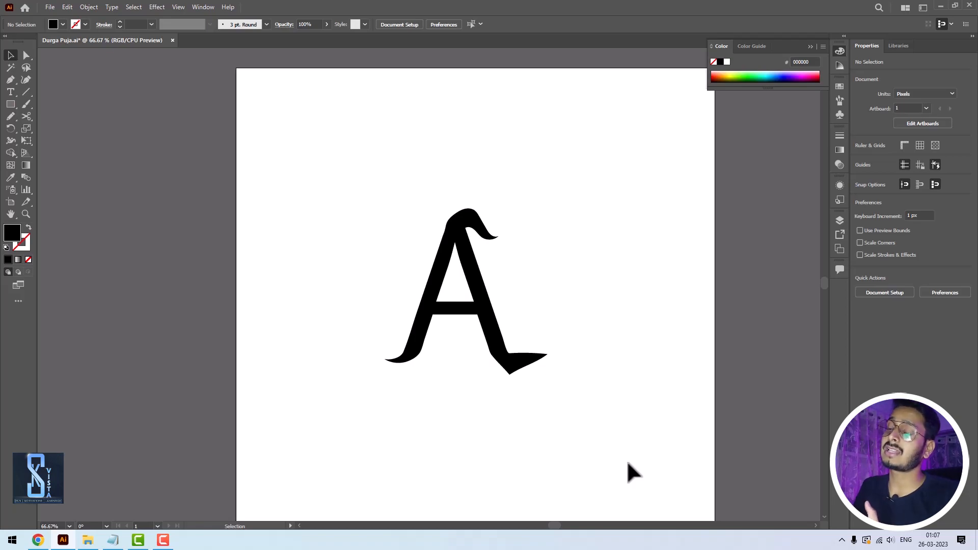
key("z")
left_click_drag(367, 192, 587, 415)
left_click_drag(465, 368, 589, 382)
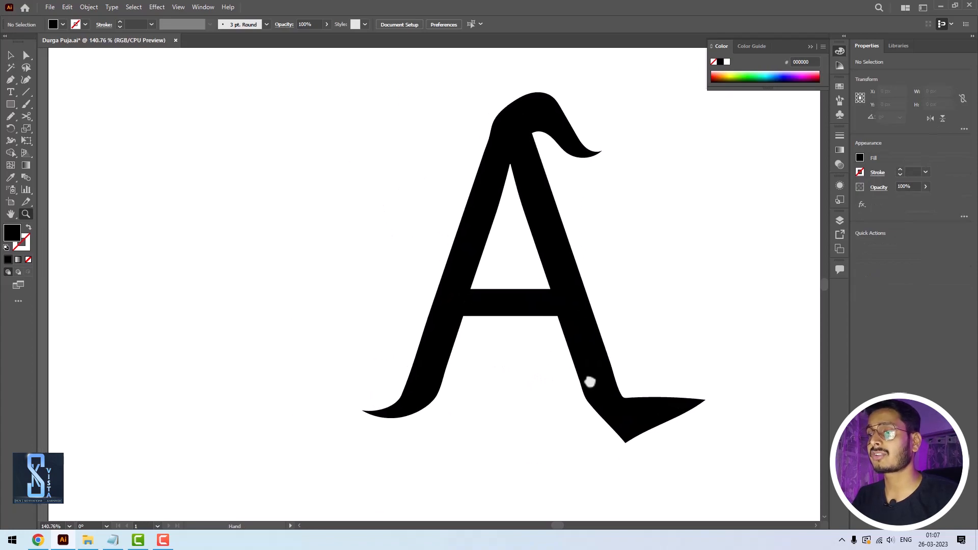
- Try to redraw the inner edges of the A's counter with the Pencil tool and undo the strokes
key("v")
left_click(445, 314)
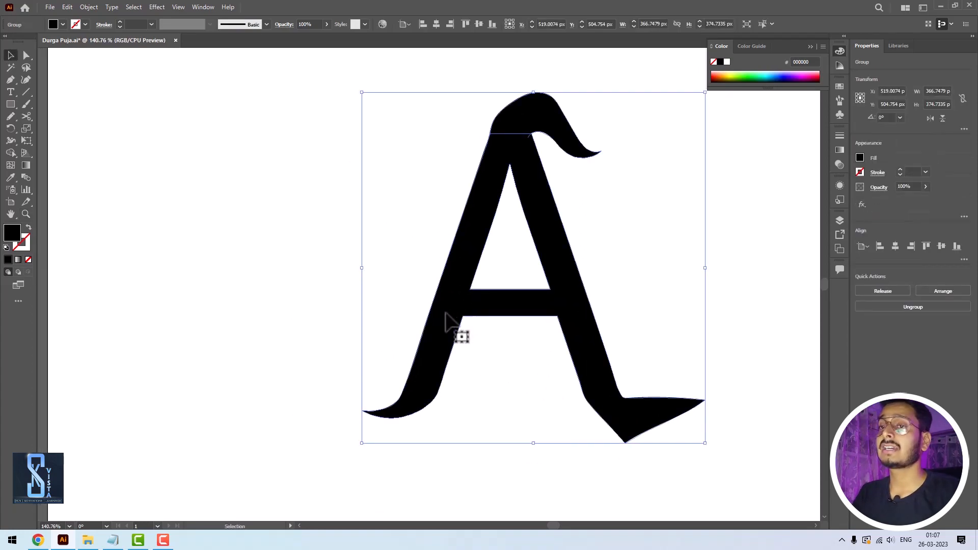
left_click(12, 102)
left_click(28, 92)
left_click(9, 117)
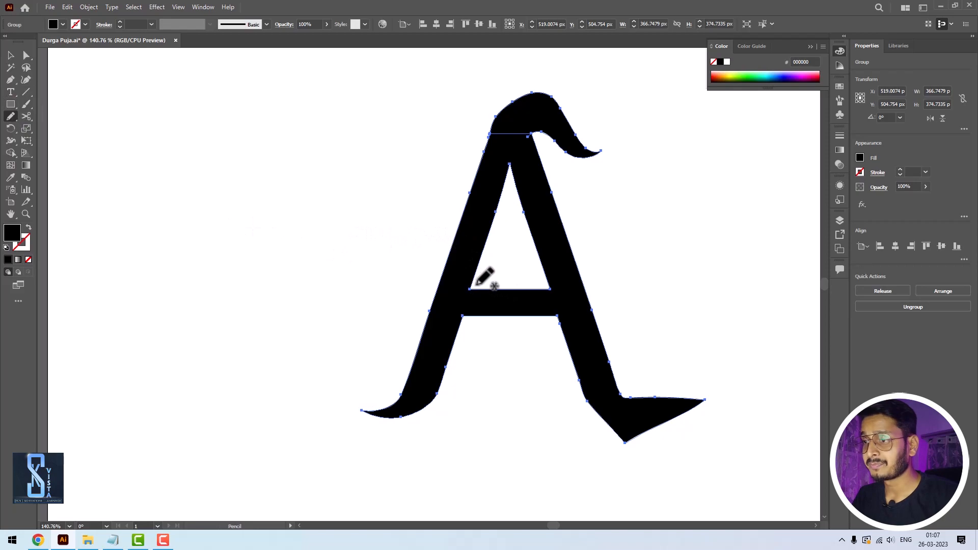
mouse_move(500, 217)
left_mouse_down()
mouse_move(460, 291)
mouse_move(460, 357)
mouse_move(508, 218)
left_mouse_up()
key("ctrl+z")
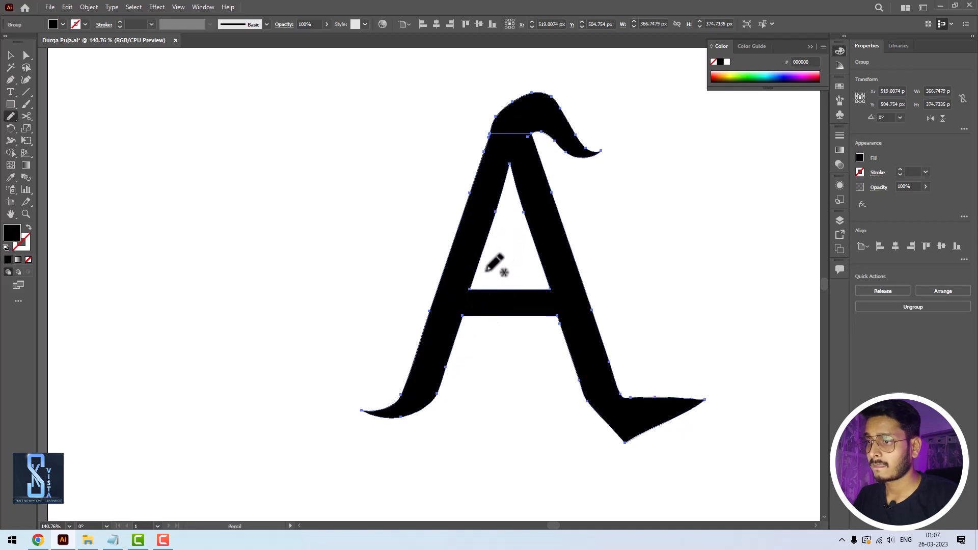
mouse_move(471, 288)
left_mouse_down()
mouse_move(465, 334)
mouse_move(514, 331)
mouse_move(523, 277)
mouse_move(471, 288)
left_mouse_up()
key("ctrl+z")
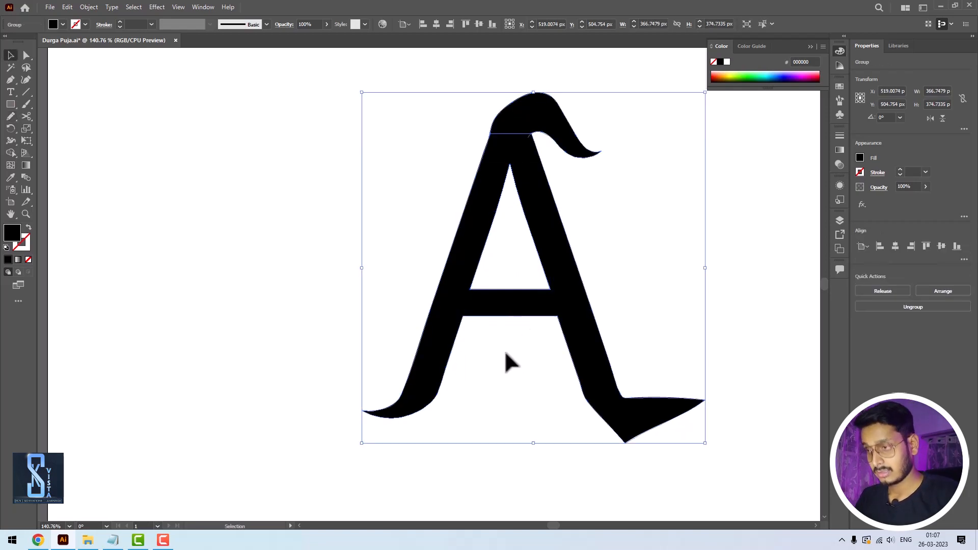
- Draw a rectangle over the crossbar's left half and reshape its left corners to follow the left stem, about 65 by 78 px overall
key("v")
left_click(398, 237)
left_click(14, 109)
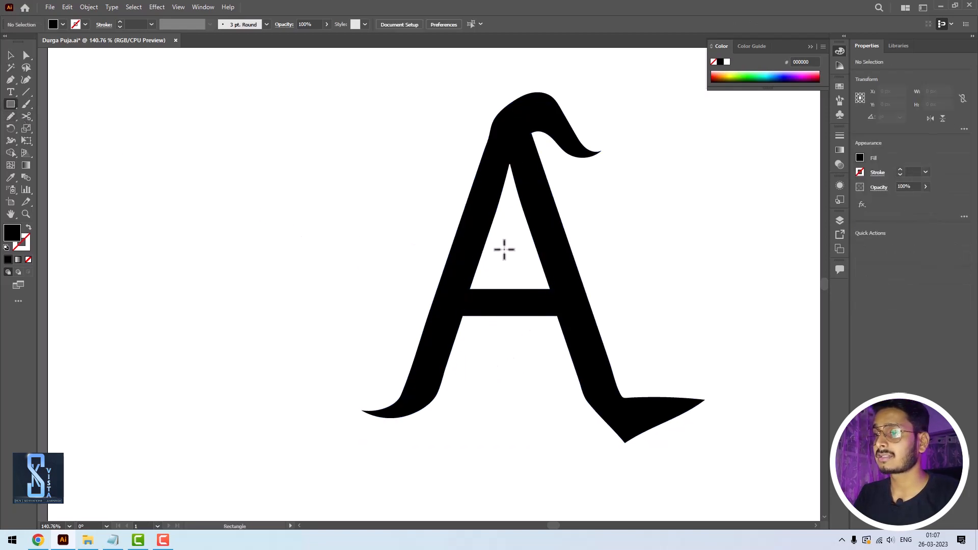
left_click_drag(485, 271, 501, 318)
key("v")
key("a")
left_click_drag(477, 288, 473, 280)
left_click(478, 351)
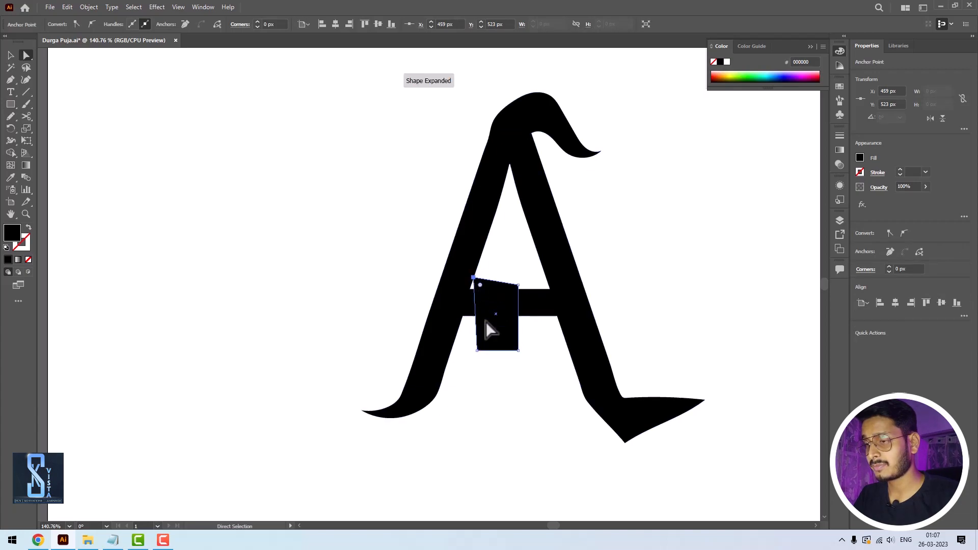
left_click_drag(466, 354, 458, 340)
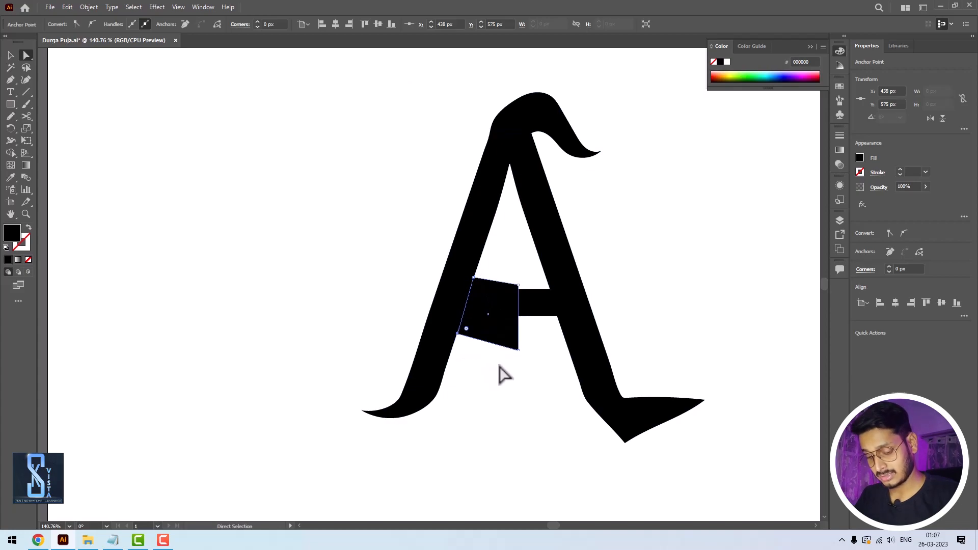
key("v")
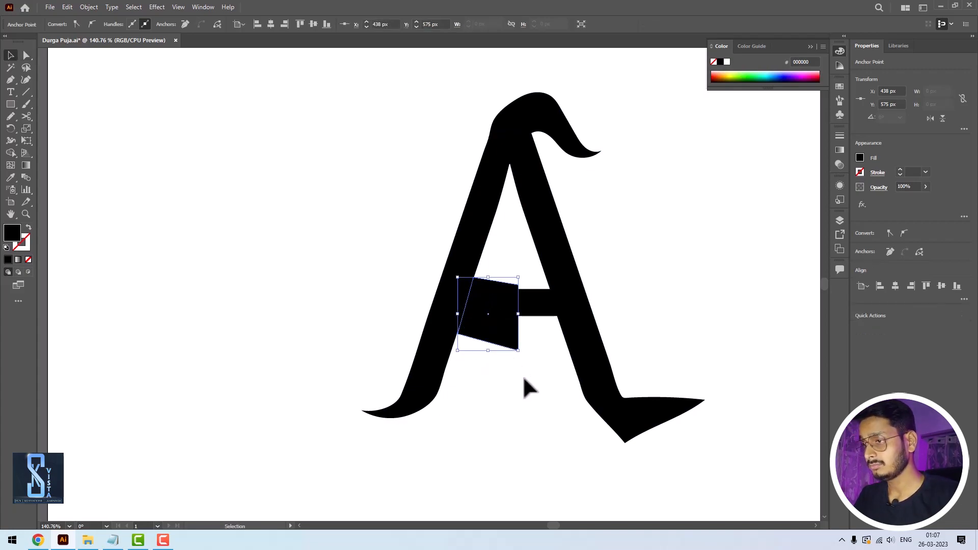
- Subtract the four-sided shape from the A with Pathfinder's Minus Front, cutting away the left half of the crossbar
left_click(523, 375)
left_click(498, 322)
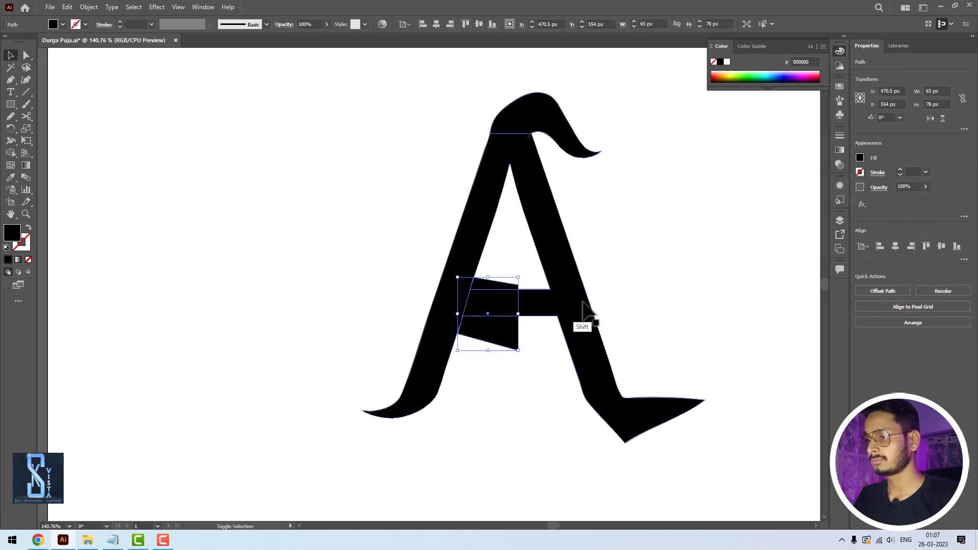
left_click(586, 322, "shift")
key("ctrl")
key("ctrl+shift+F9")
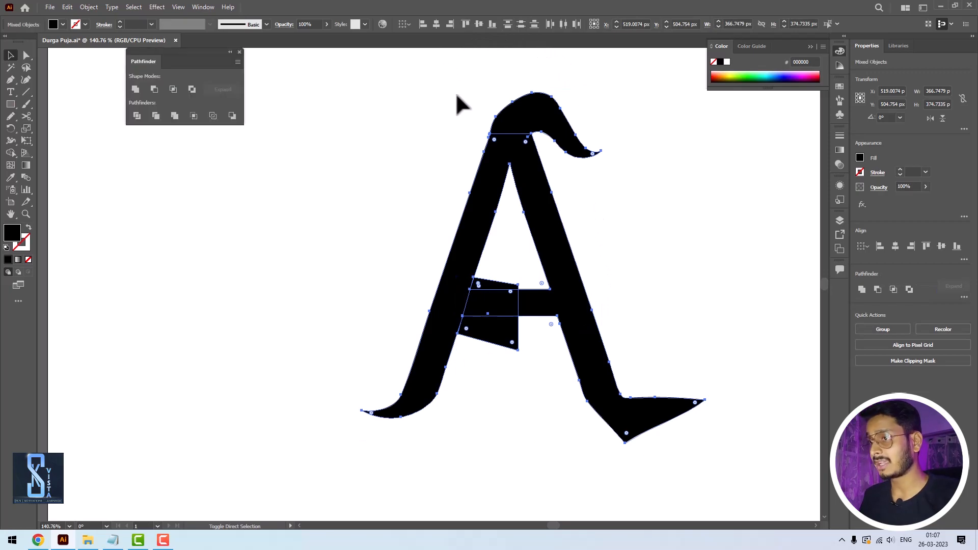
left_click(155, 89)
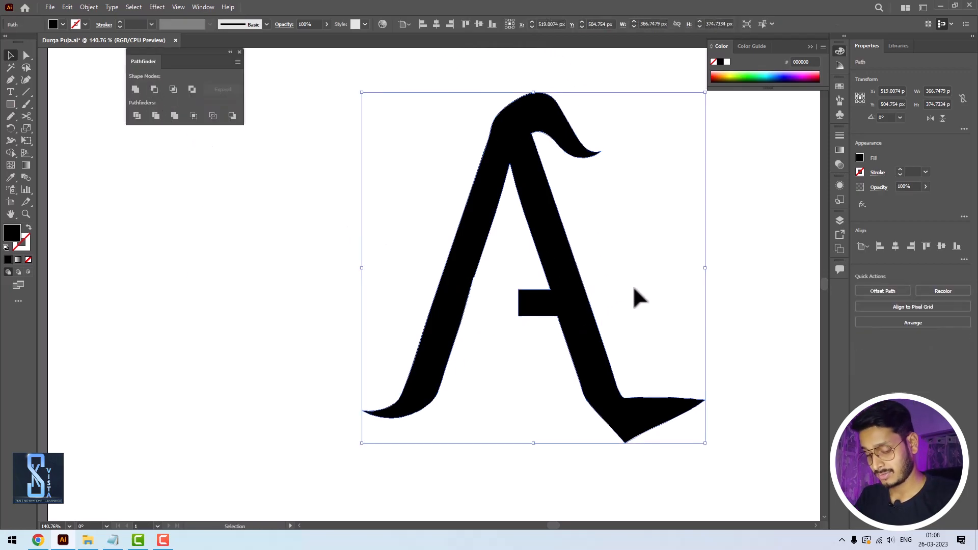
left_click(744, 290)
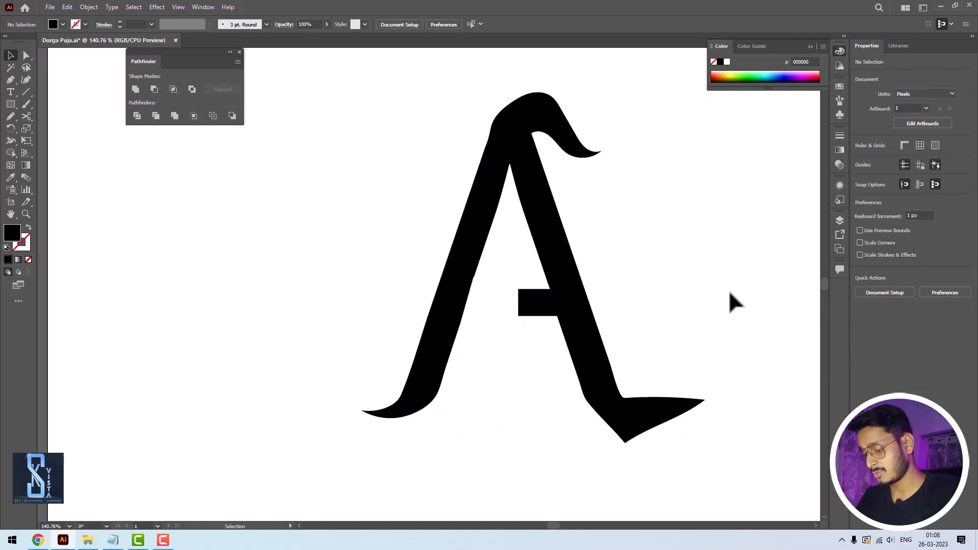
- Delete the finished letter A from the artboard
key("minus")
left_click(662, 295)
left_click(586, 278)
key("ctrl+minus")
key("ctrl+minus")
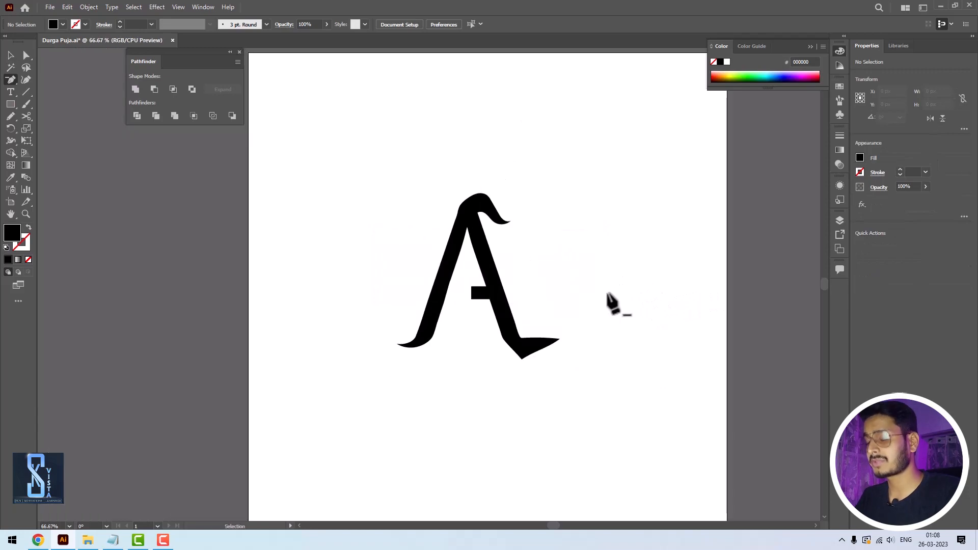
key("v")
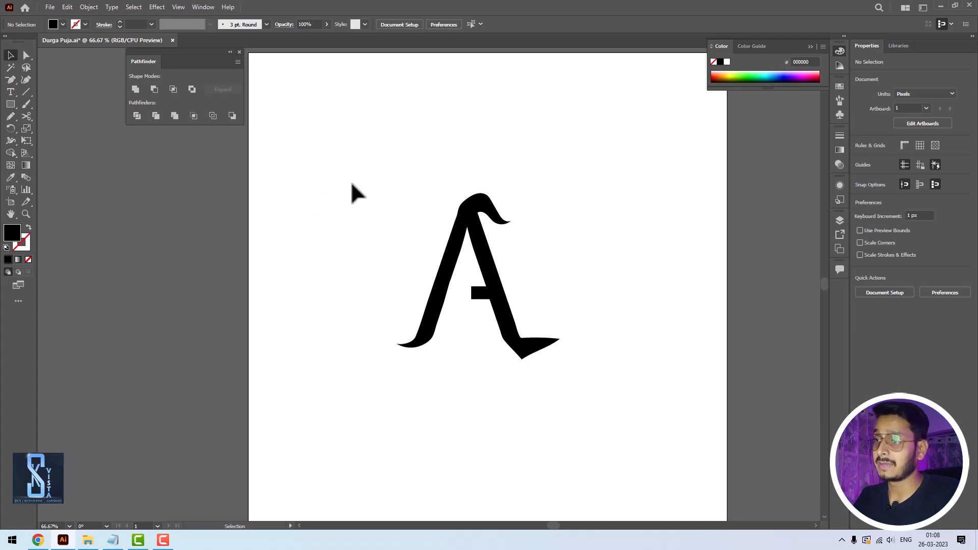
left_click(540, 352)
key("Delete")
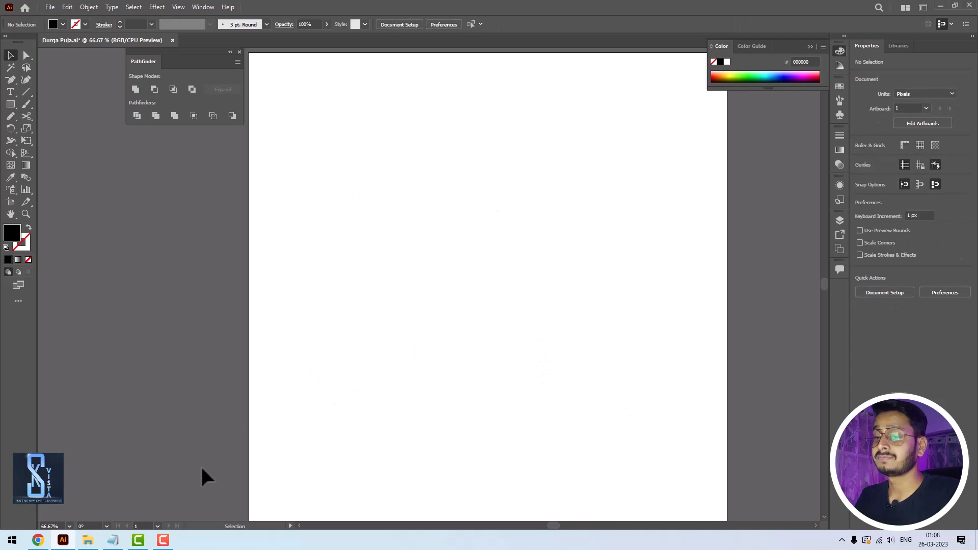
- Check the 5 Tips list in Notepad, return to Illustrator and show the Layers panel
left_click(120, 539)
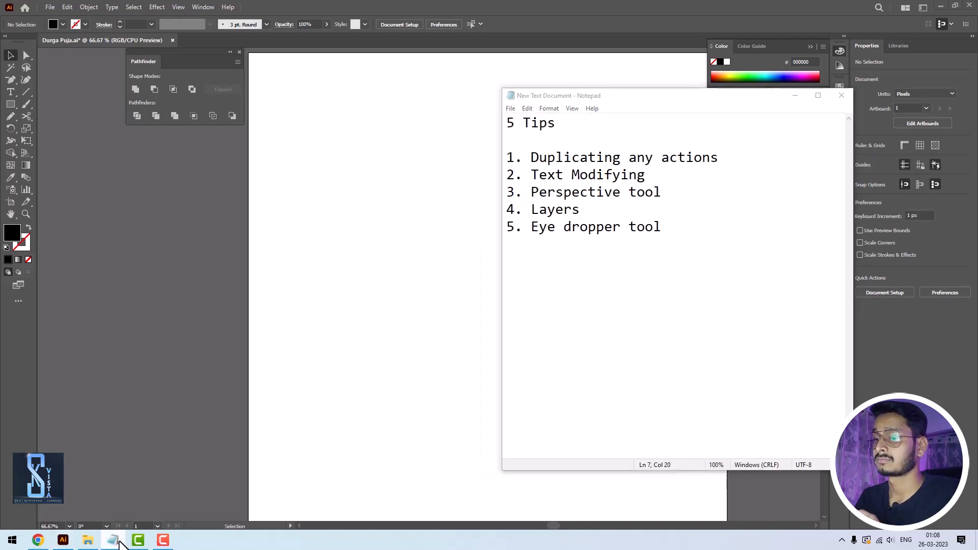
left_click(121, 539)
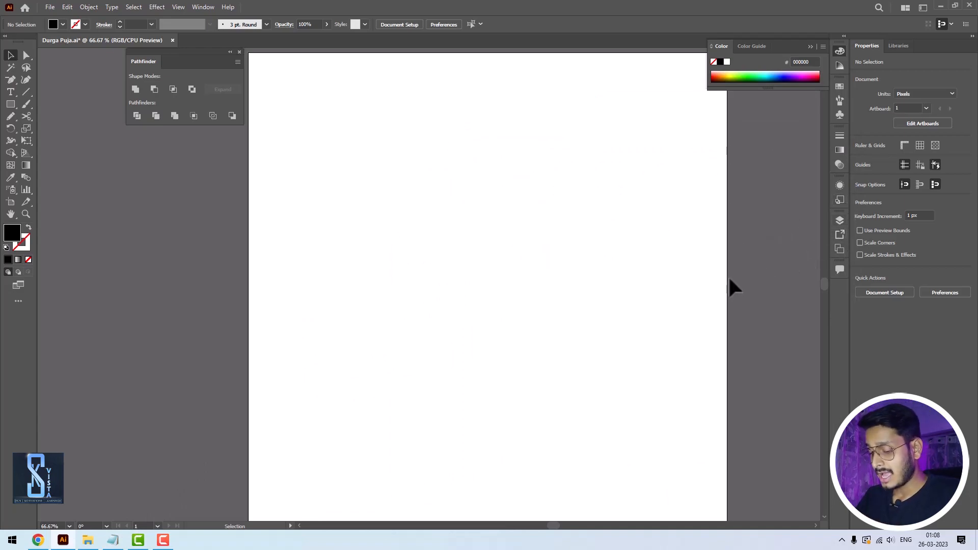
key("F7")
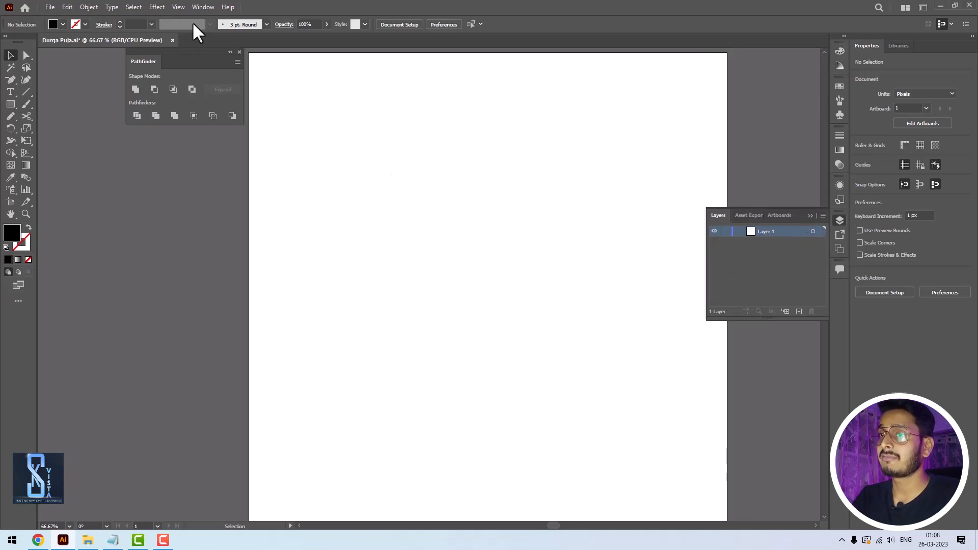
left_click(203, 7)
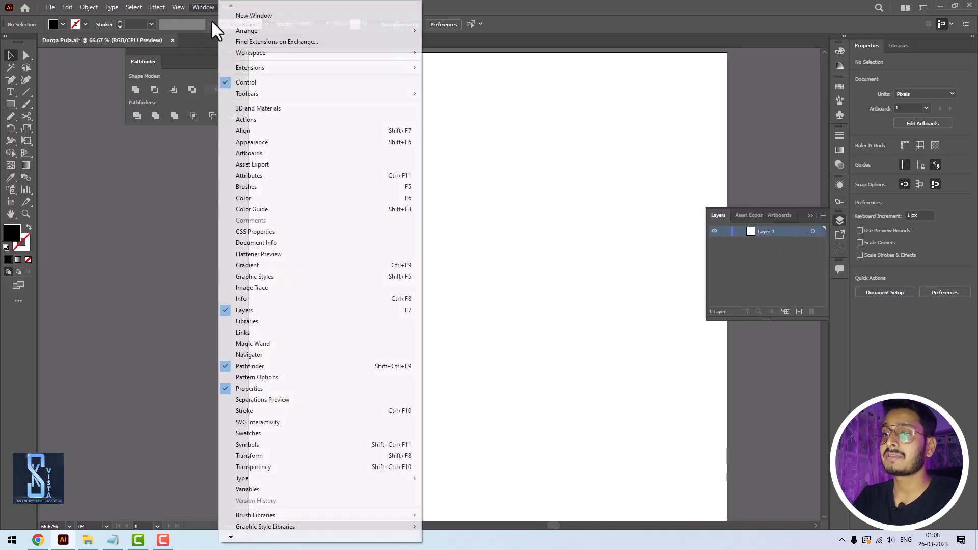
left_click(305, 310)
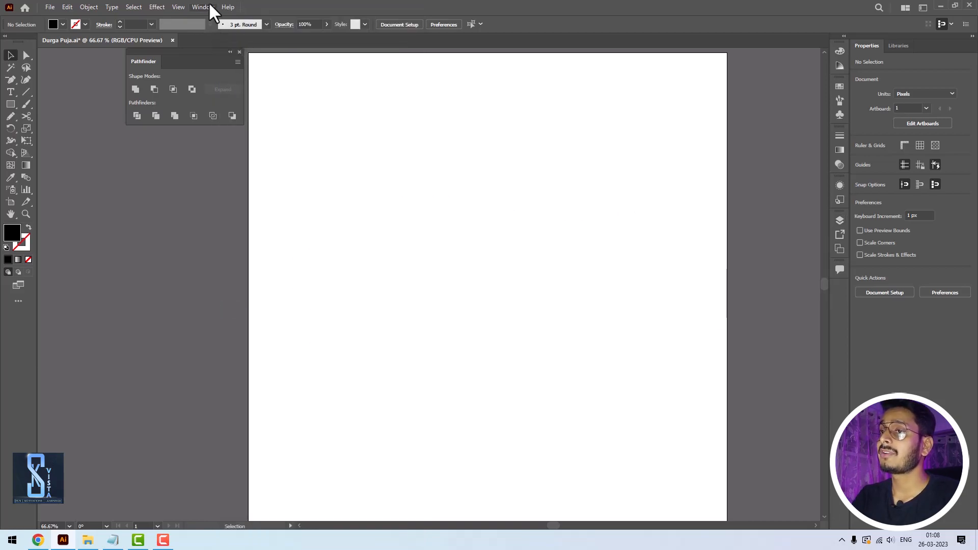
left_click(209, 6)
left_click(255, 309)
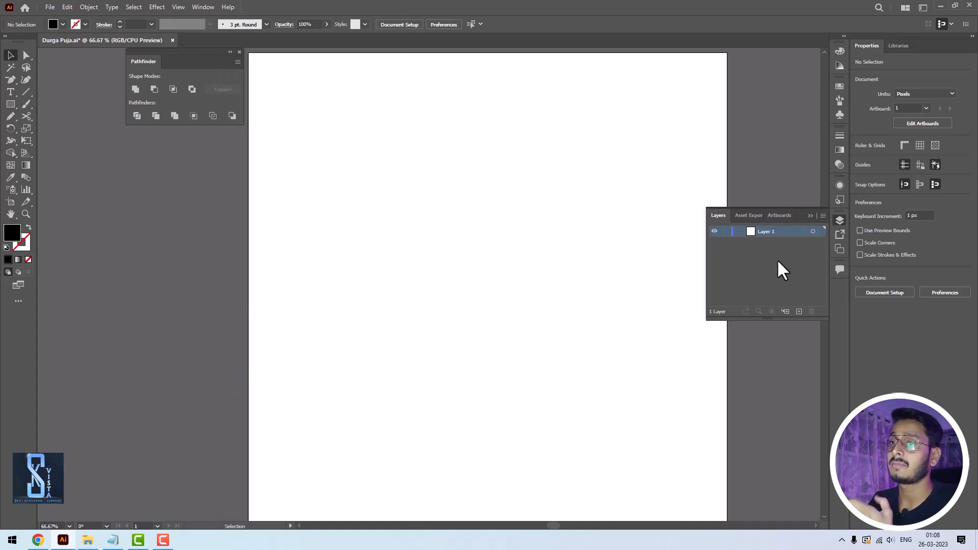
- Draw a black rectangle about 373 by 287 px in the upper middle of the artboard
left_click(15, 105)
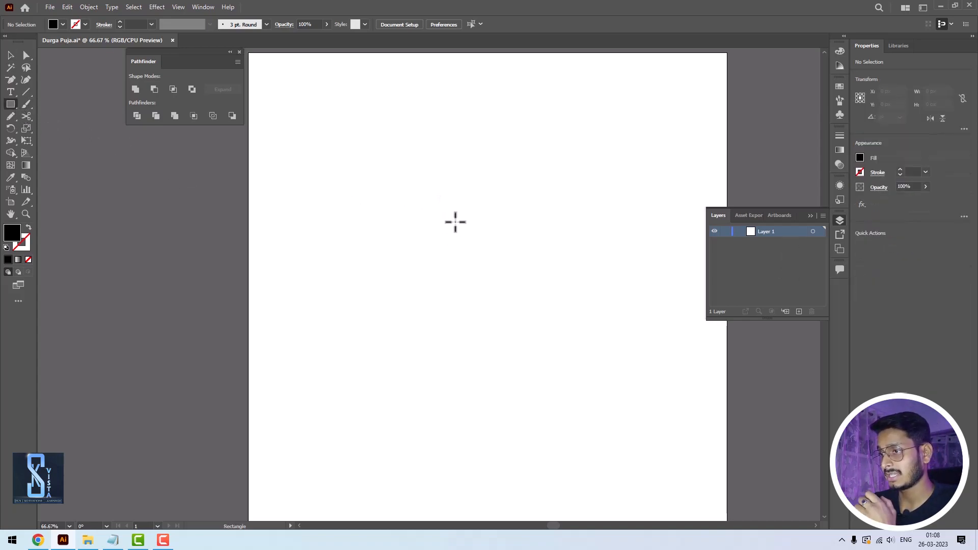
left_click_drag(428, 191, 593, 317)
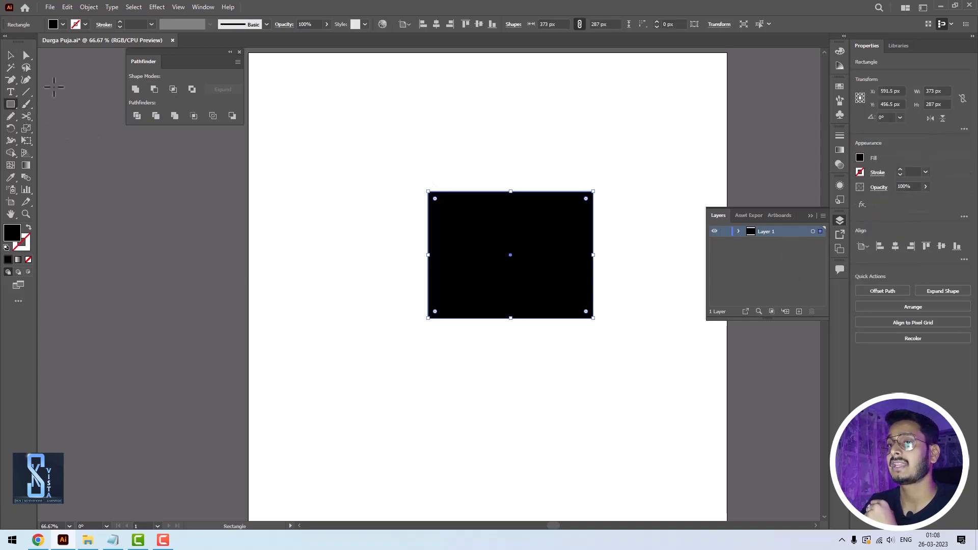
- Try a blue fill on the rectangle and undo it
left_click(63, 24)
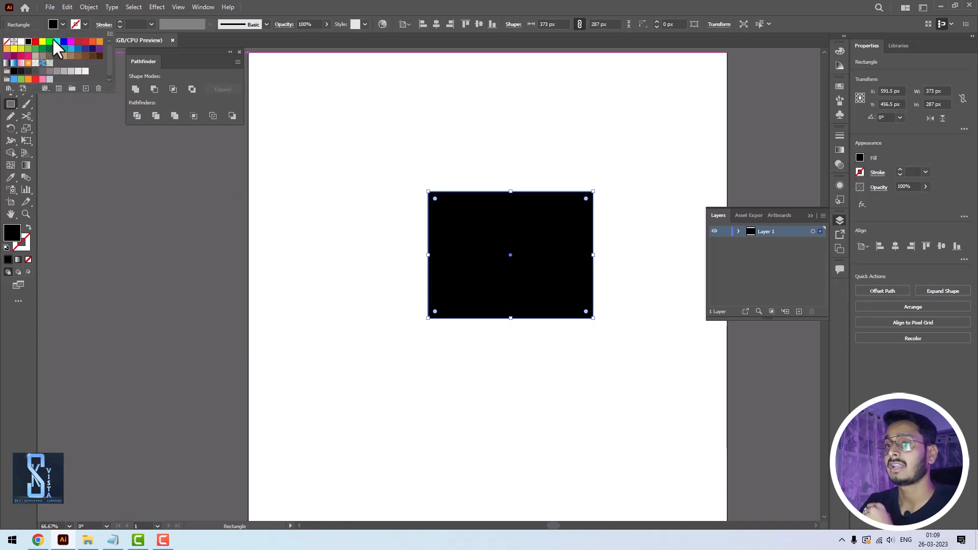
left_click(63, 42)
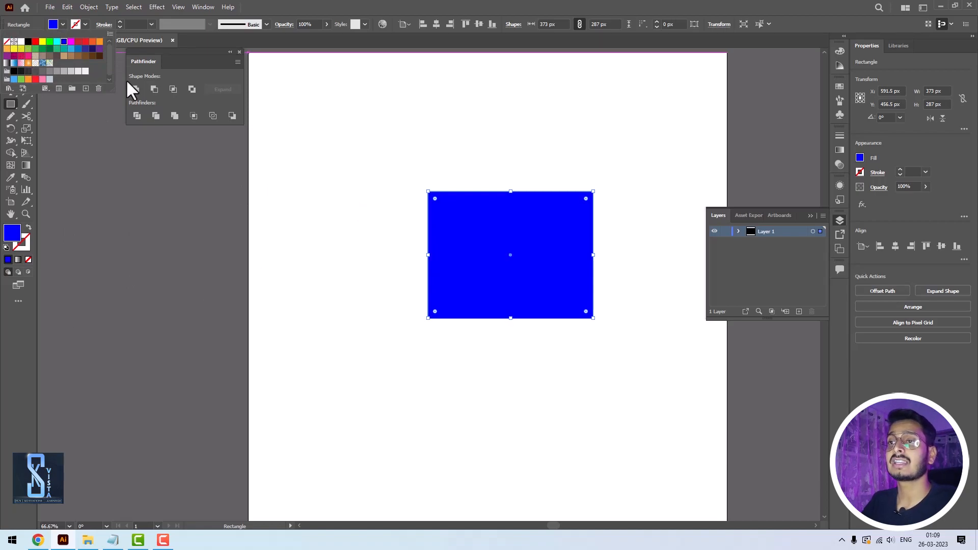
left_click(256, 2)
left_click(11, 55)
left_click(334, 272)
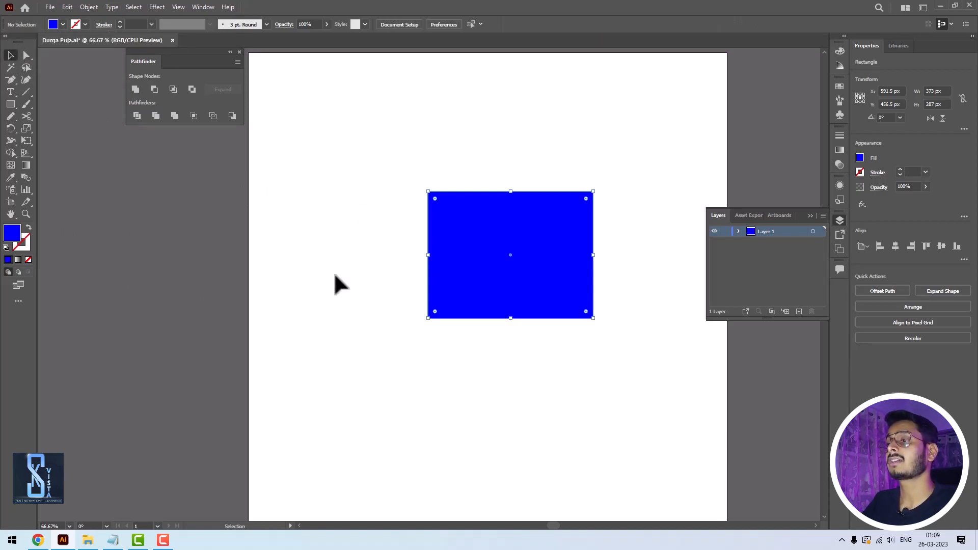
right_click(11, 102)
left_click(48, 129)
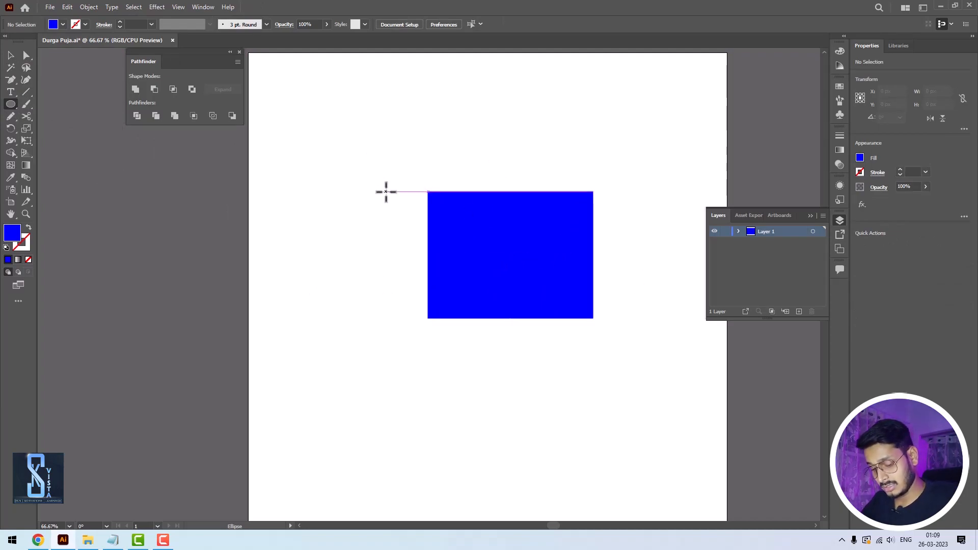
key("ctrl+z")
- Stretch the black rectangle to cover the whole artboard, 1080 by 1080 px
left_click(10, 55)
scroll(469, 274, "down", 2)
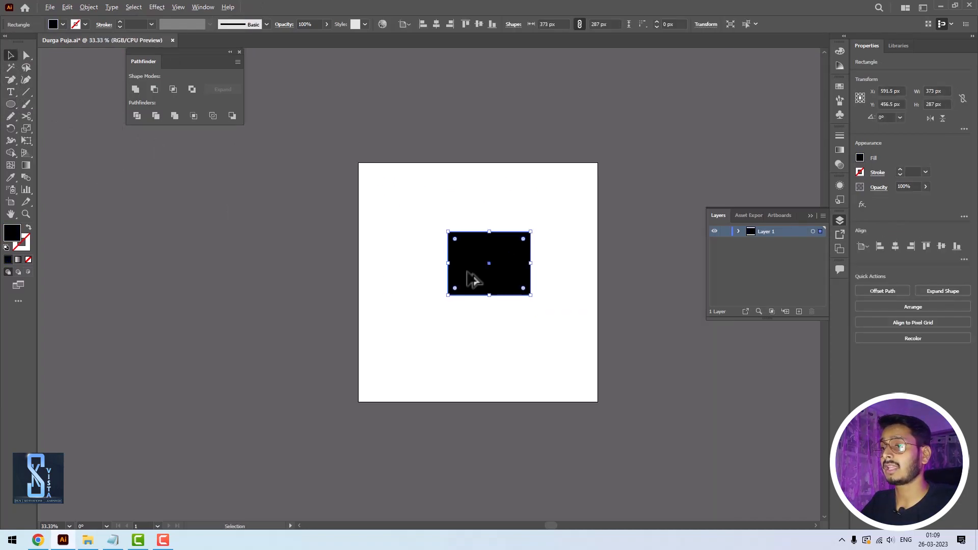
left_click_drag(448, 231, 358, 165)
left_click_drag(530, 294, 550, 324)
left_click_drag(379, 193, 358, 163)
left_click_drag(551, 324, 567, 377)
- Fill the artboard-sized square with an orange swatch and leave it selected
left_click(62, 24)
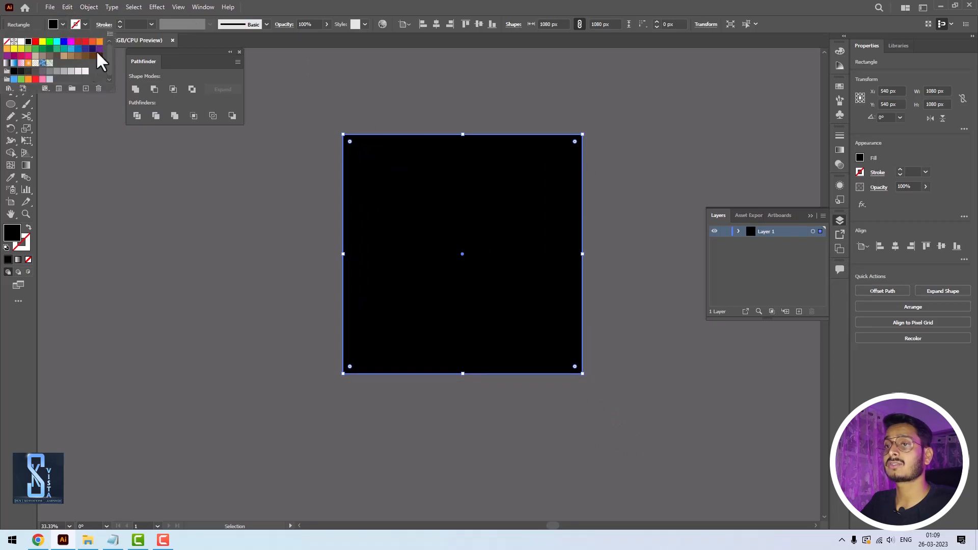
left_click(94, 43)
left_click(643, 114)
left_click(444, 255)
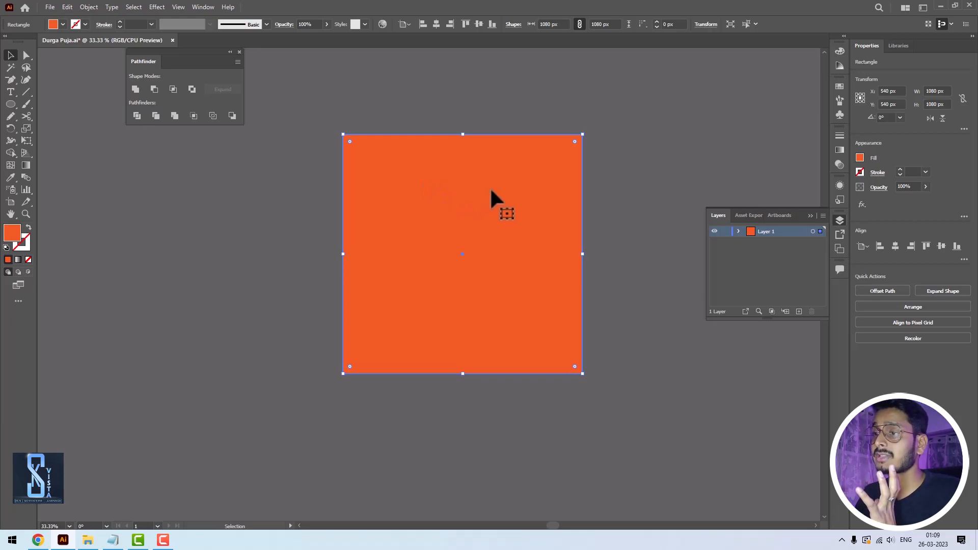
- Add the text "PRANGE" on the orange square, scale it to about 473 by 148 px and place it in the upper right area
left_click(10, 91)
left_click(410, 191)
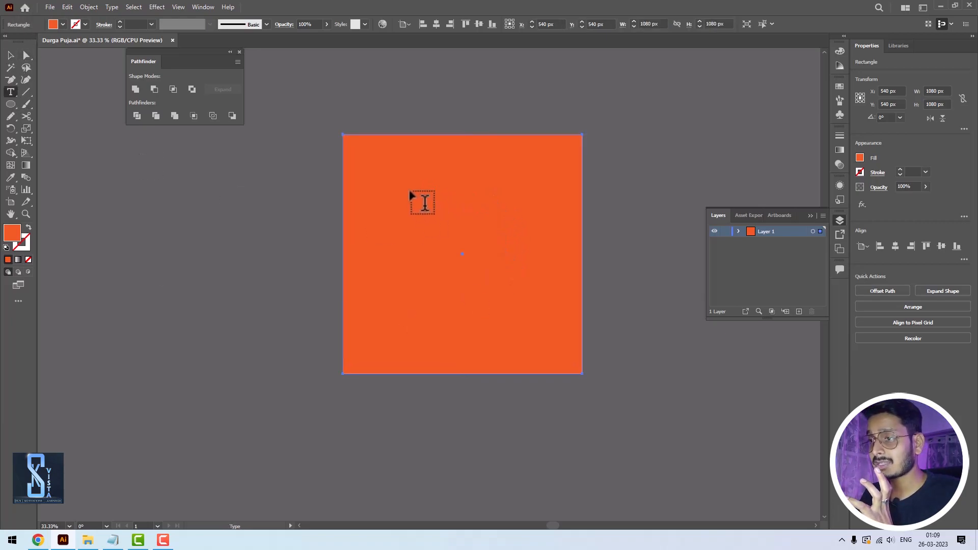
type("P")
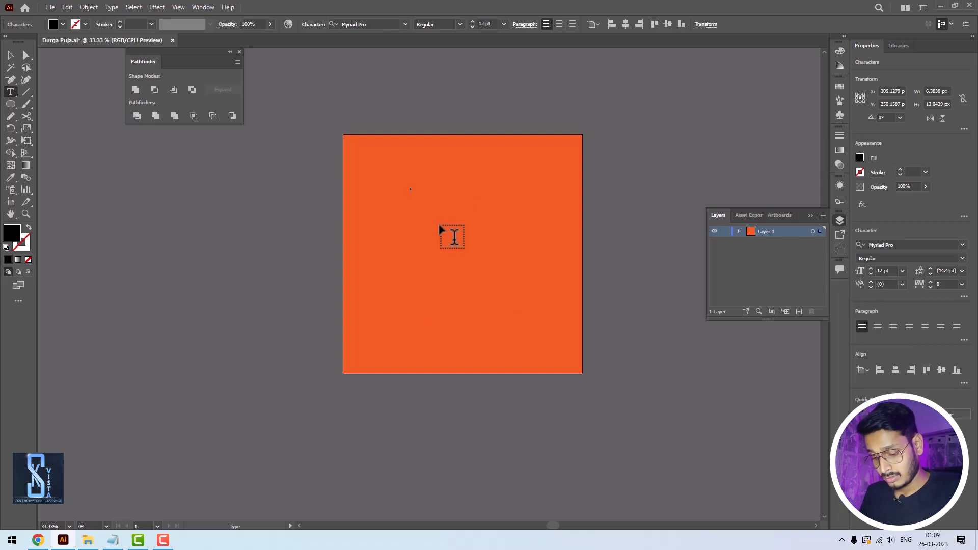
left_click(11, 55)
mouse_move(419, 188)
left_mouse_down()
mouse_move(583, 151)
mouse_move(410, 203)
left_mouse_up()
left_click_drag(493, 210, 516, 218)
- Correct the first letter of the text so that it reads "ORANGE"
double_click(453, 210)
double_click(454, 210)
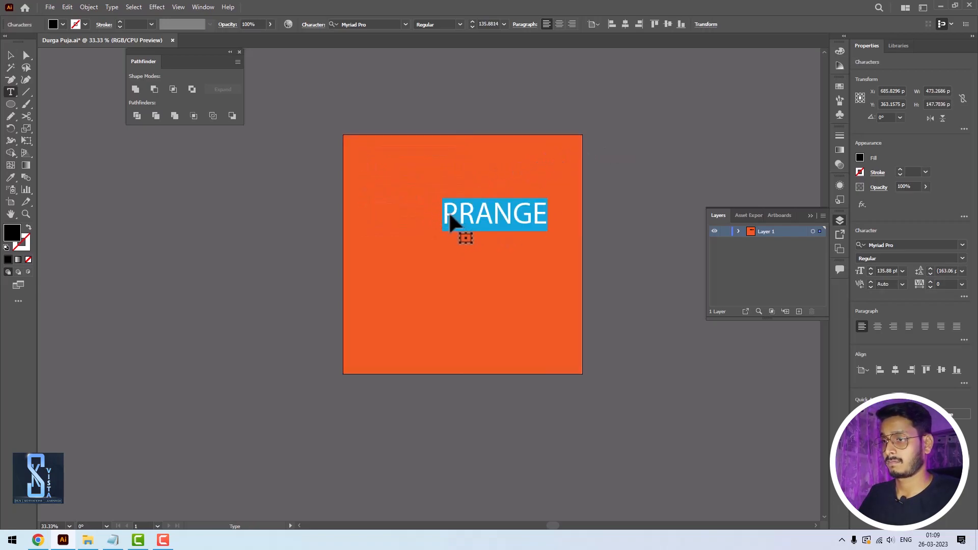
left_click(454, 214)
left_click_drag(455, 214, 438, 208)
type("O")
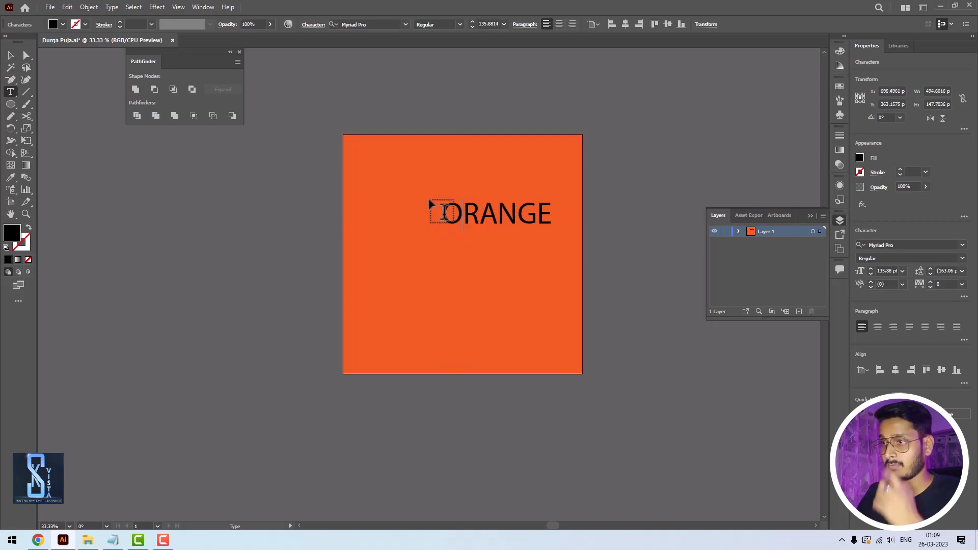
left_click(11, 55)
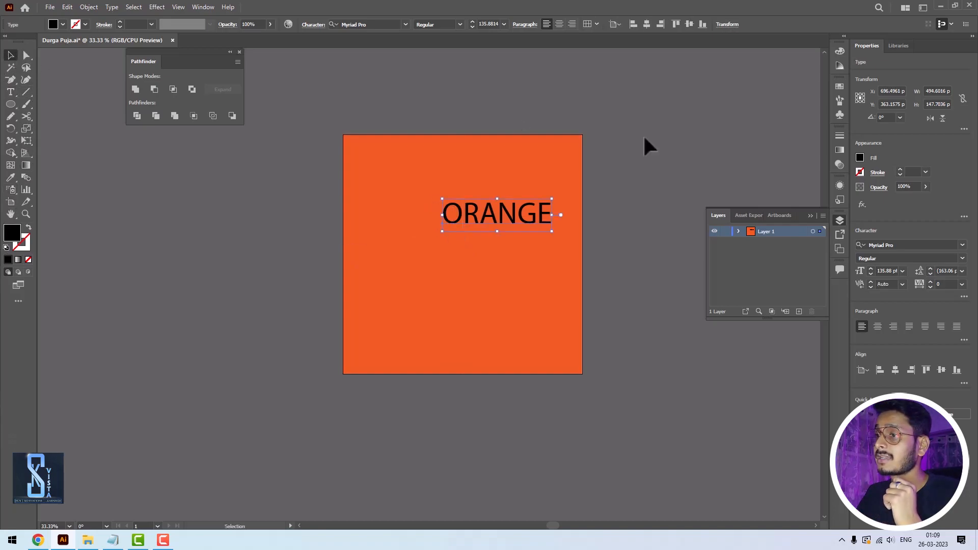
- Shift the ORANGE text left on the square, then try moving text and square together to the right and undo that
left_click_drag(502, 216, 478, 212)
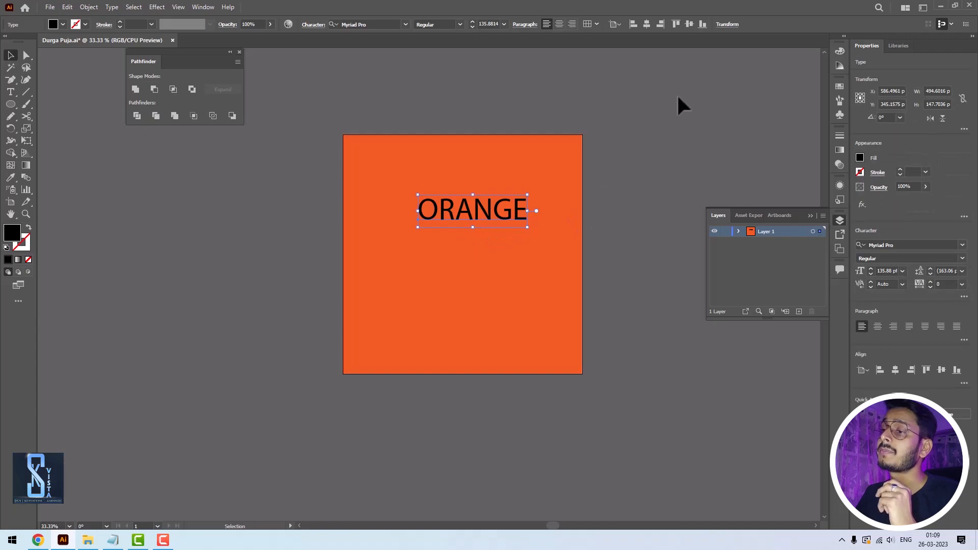
left_click_drag(683, 106, 301, 326)
left_click_drag(573, 152, 609, 152)
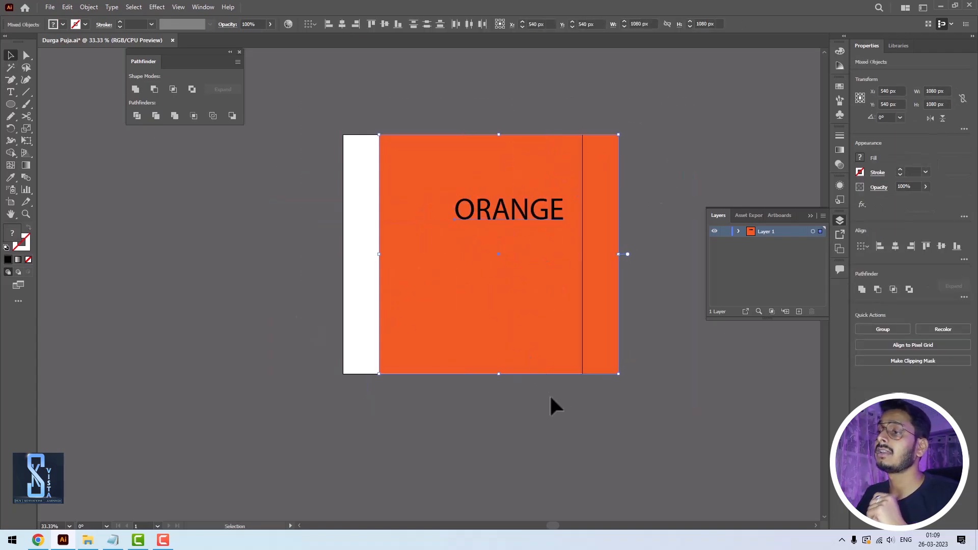
key("ctrl+z")
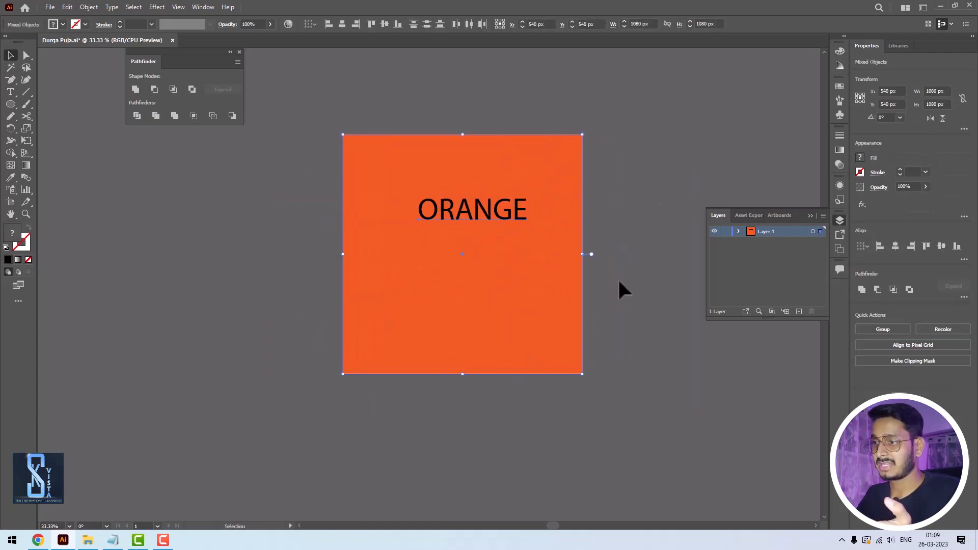
- Try moving only the orange square beneath the text, undo the move and clear the selection
left_click(618, 281)
left_click(515, 277)
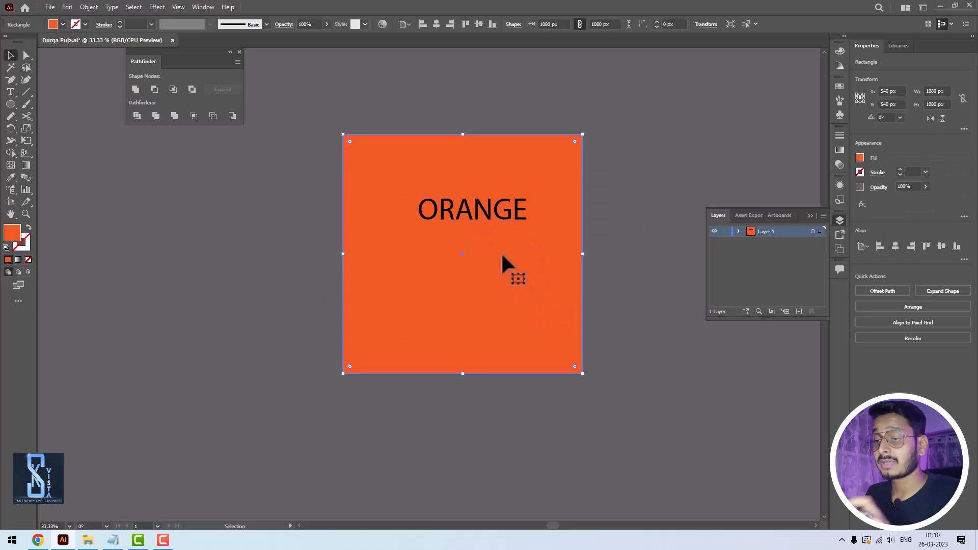
left_click_drag(532, 306, 545, 331)
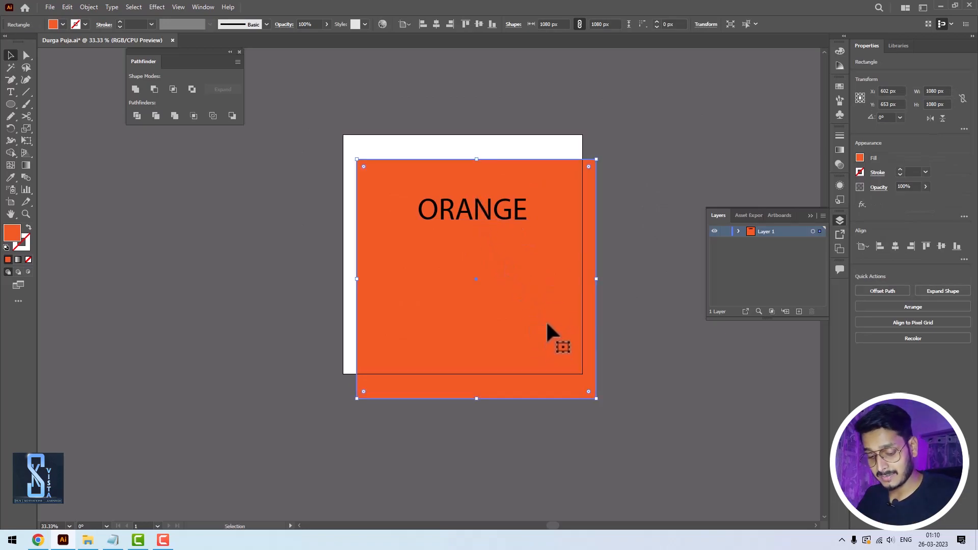
key("ctrl+z")
left_click(617, 263)
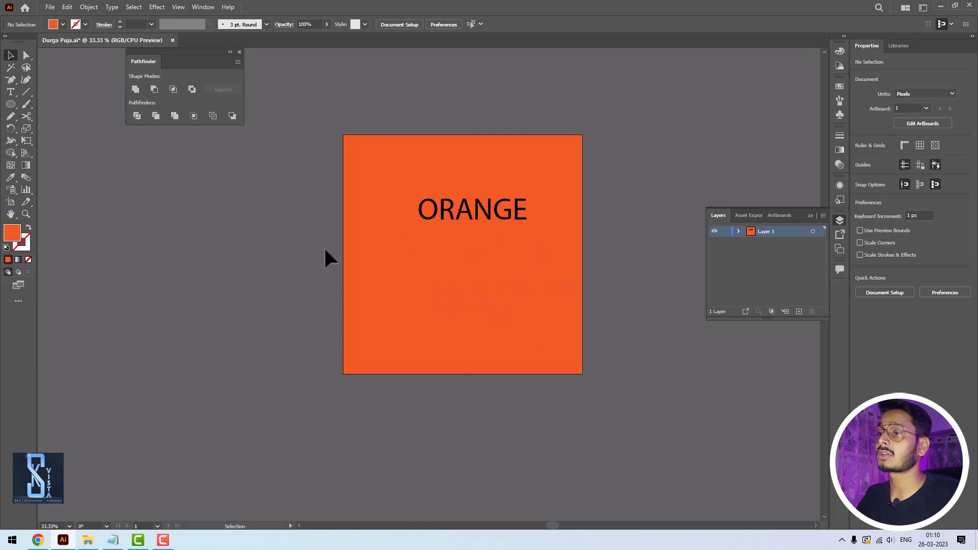
left_click(499, 301)
left_click(629, 383)
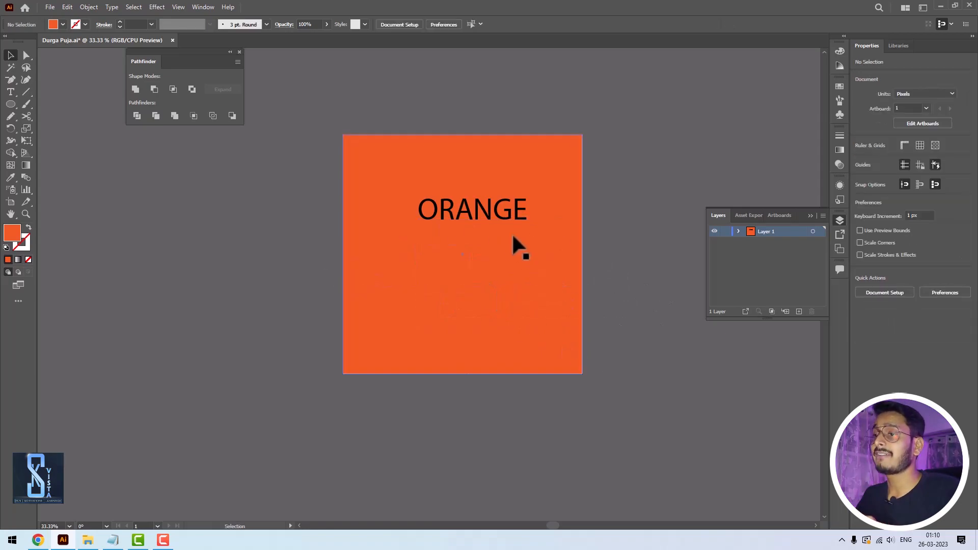
- Cut the ORANGE text from the artboard and add a new layer above Layer 1
left_click(497, 216)
key("Delete")
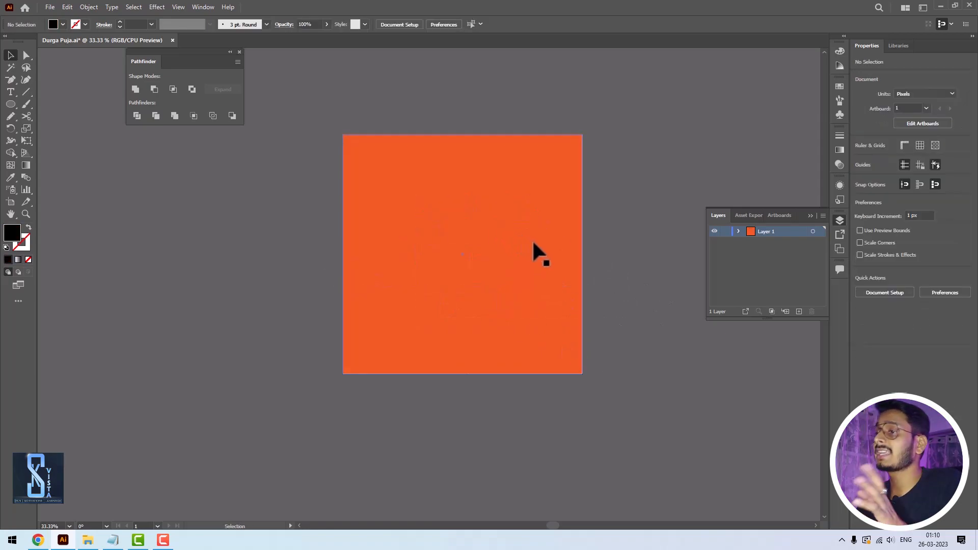
left_click(511, 214)
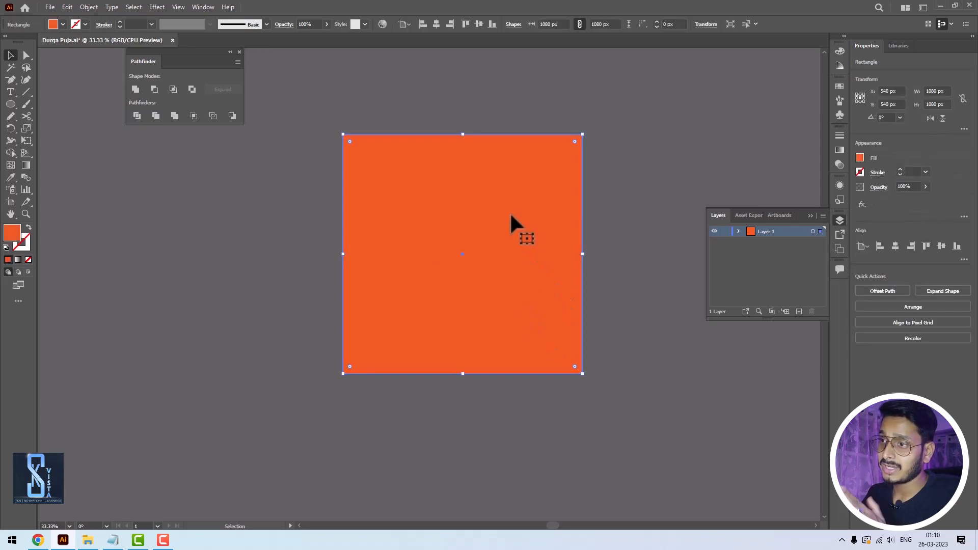
left_click(798, 312)
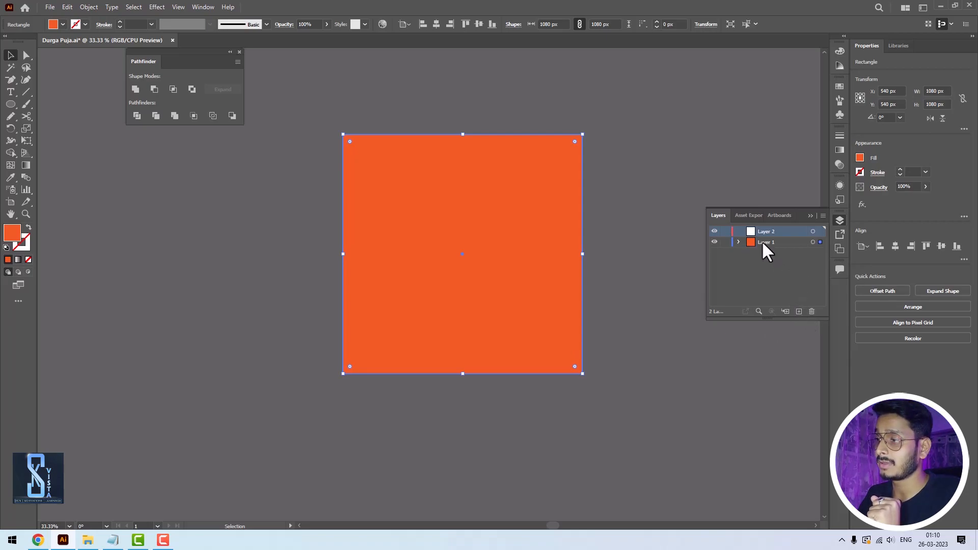
- Try adding four extra layers directly above Layer 1 and undo their creation
left_click(762, 242)
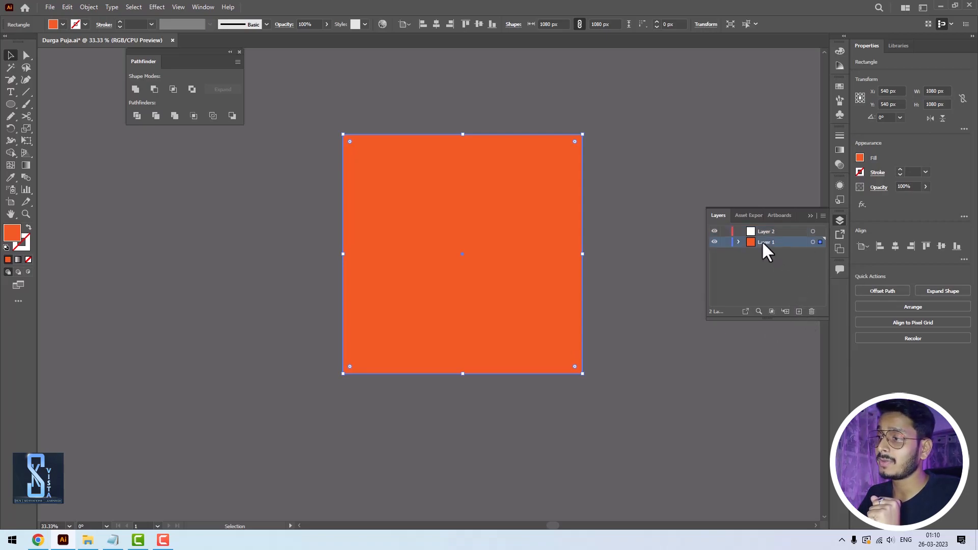
left_click(798, 311)
left_click(799, 311)
left_click(798, 310)
left_click(798, 311)
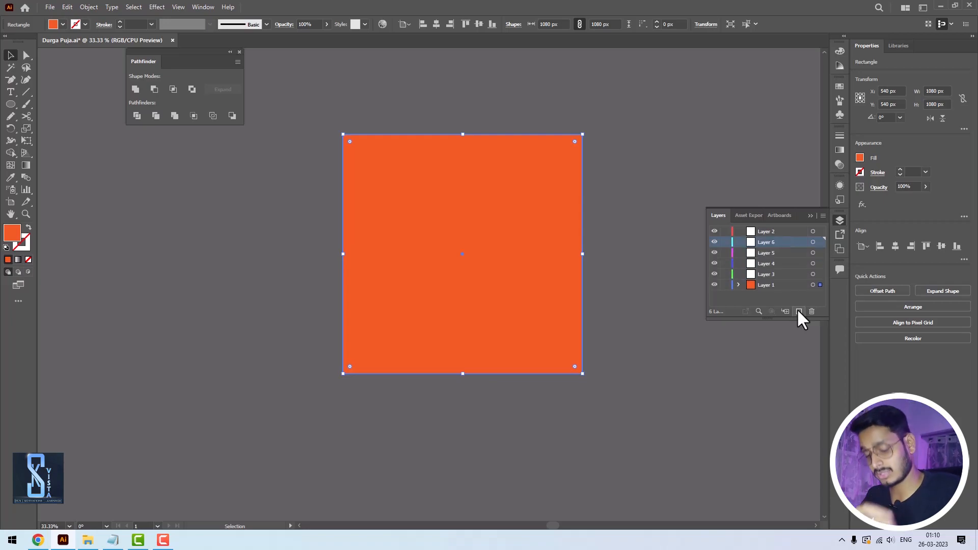
key("ctrl+z")
key("ctrl+z")
key("ctrl+z")
key("ctrl+z")
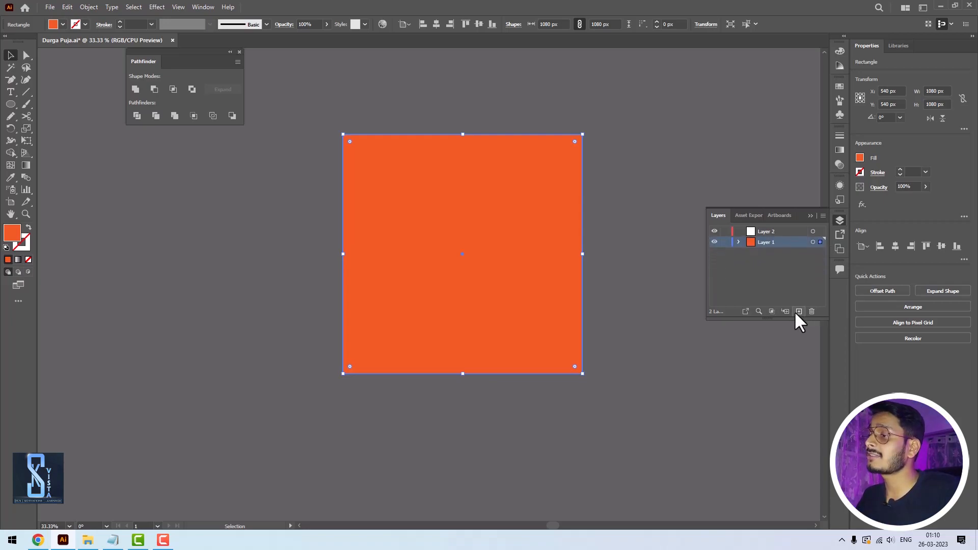
- Toggle Layer 1's visibility off and on, and rename it "Bg" with its lock turned on
left_click(715, 242)
left_click(715, 241)
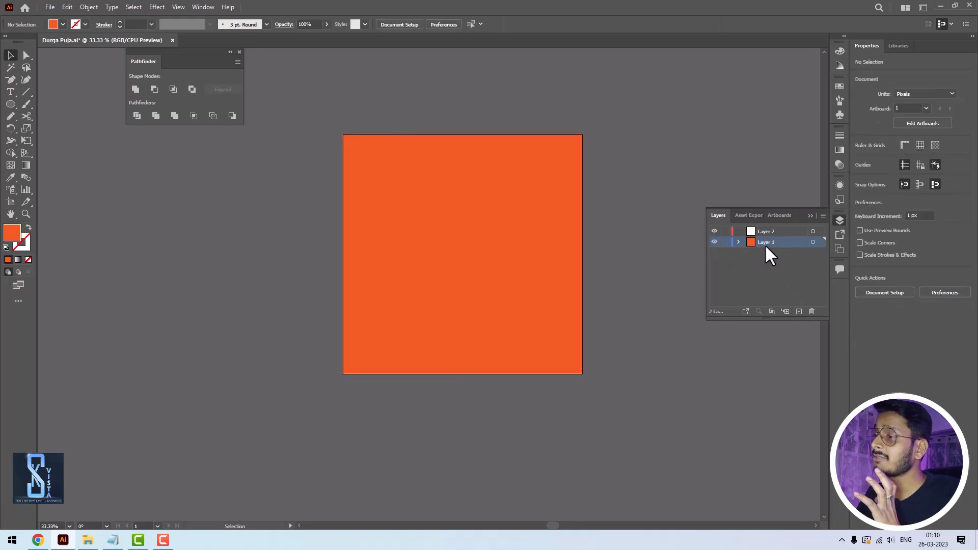
double_click(765, 241)
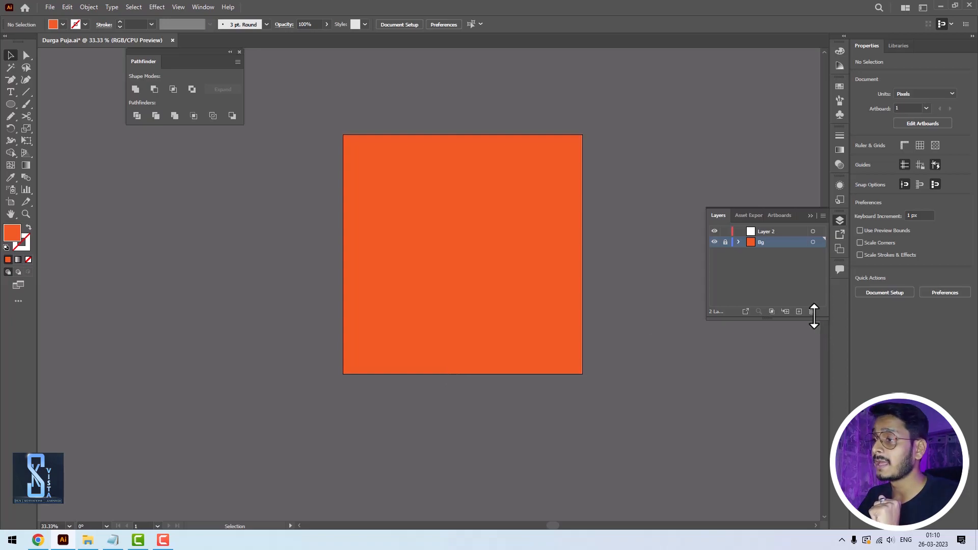
- Paste the ORANGE text into Layer 2 and move it to the upper part of the orange square
left_click(756, 233)
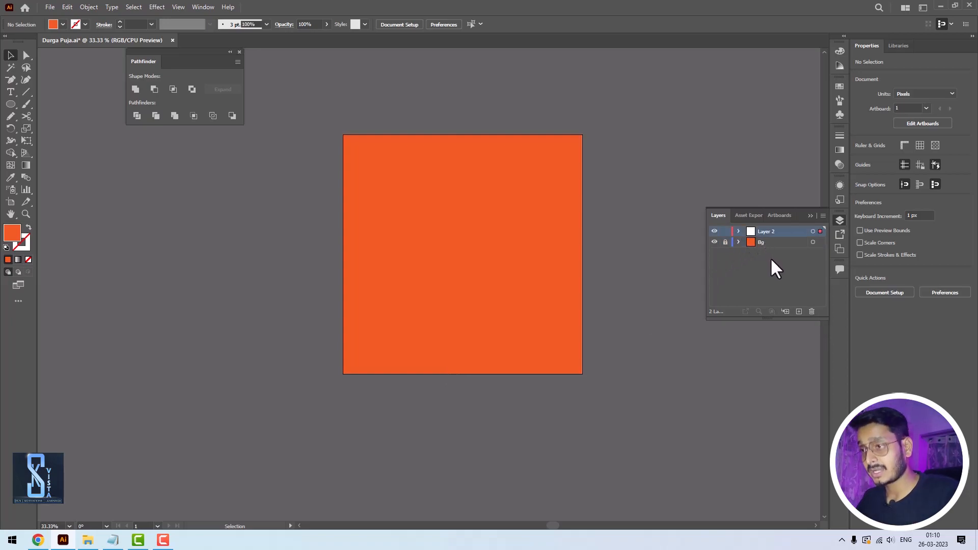
key("ctrl+v")
left_click_drag(452, 283, 482, 200)
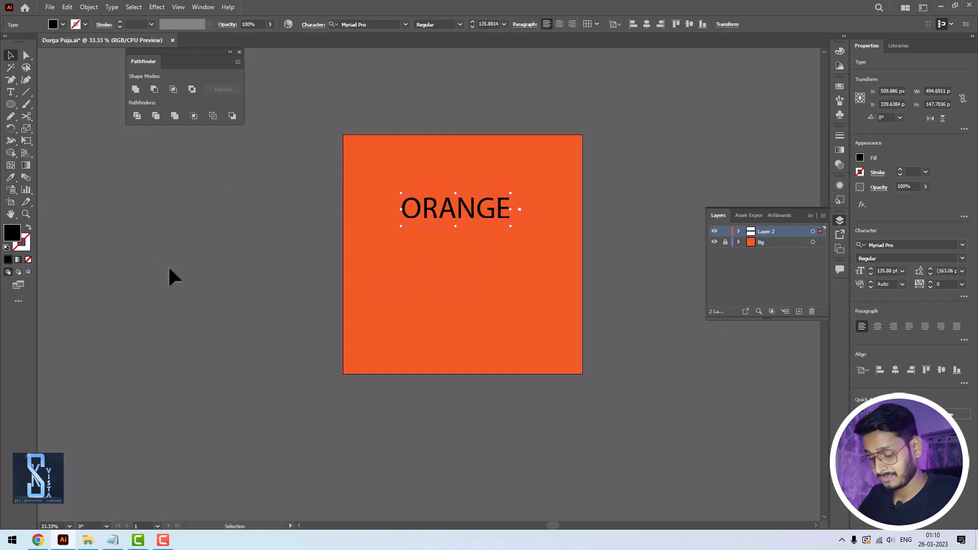
- Sample the background orange onto the ORANGE text with the Eyedropper and change its fill to a darker red-orange
key("i")
left_click(375, 180)
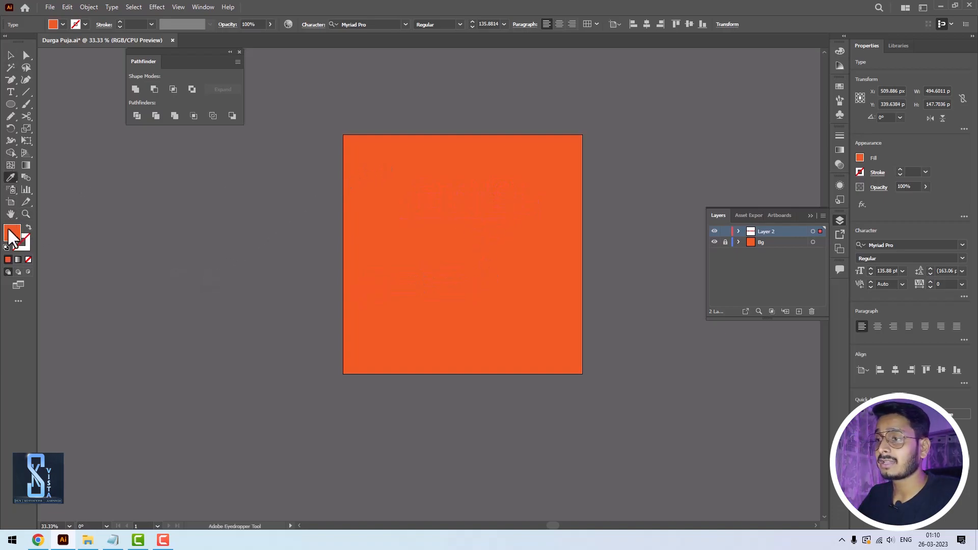
double_click(12, 233)
left_click_drag(759, 66, 763, 92)
left_click(889, 57)
- Move the ORANGE text up to about X 494, Y 252 px on the square
left_click(11, 55)
left_click(461, 234)
left_click_drag(454, 215, 430, 192)
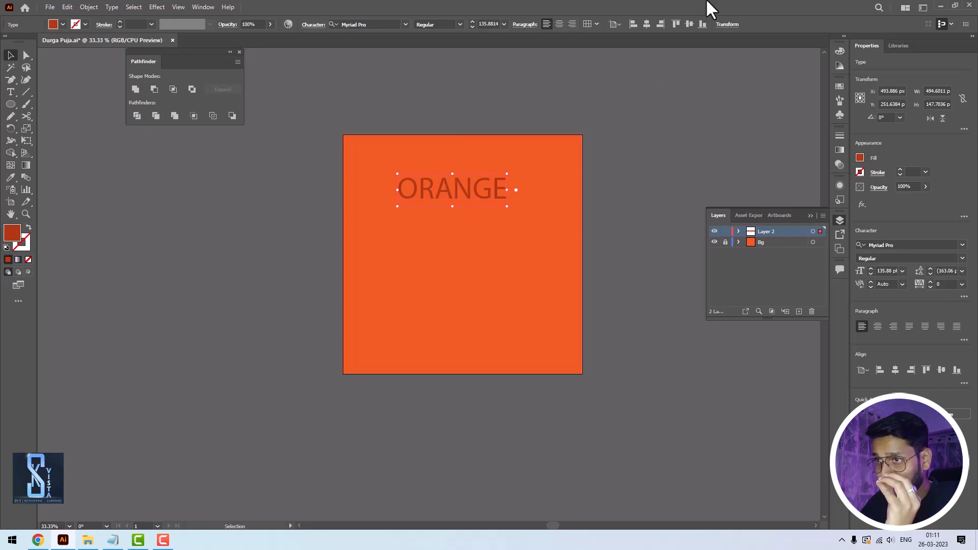
- Send the ORANGE text to the back of the stacking order within its layer
right_click(429, 191)
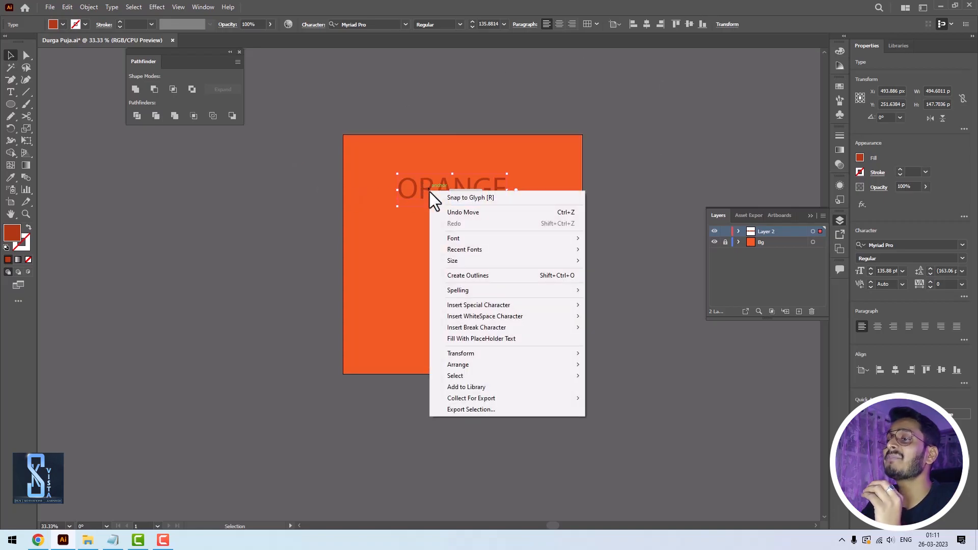
mouse_move(470, 356)
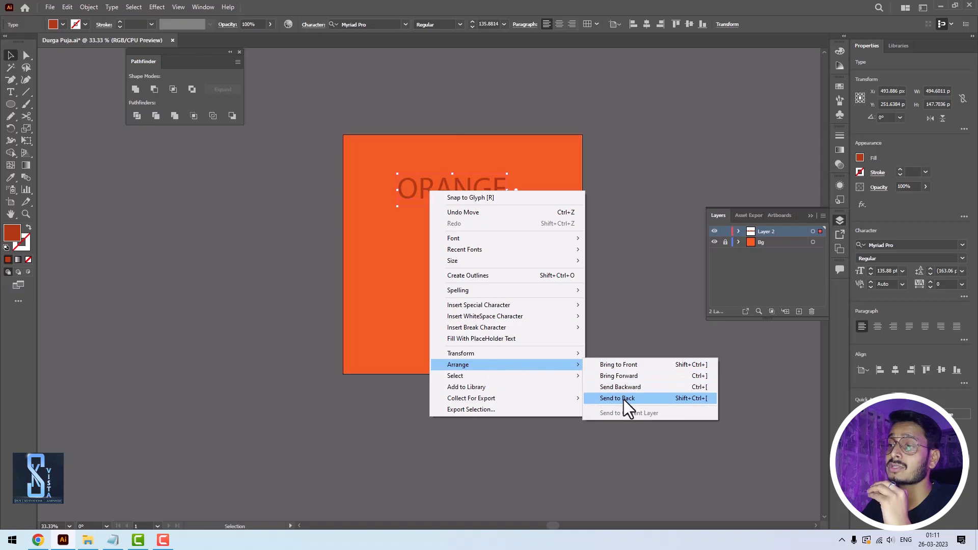
left_click(623, 400)
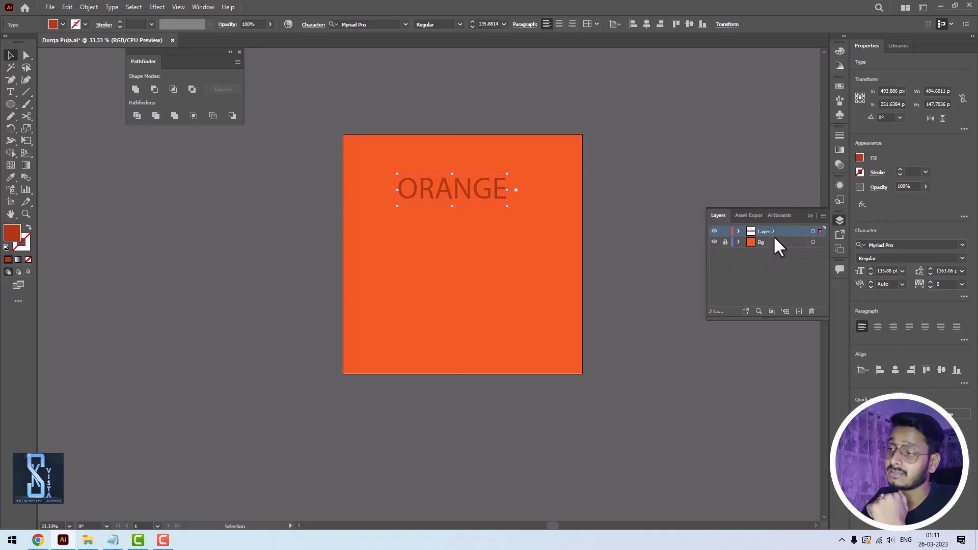
- Move Layer 2 below the Bg layer, then restore the order with Bg underneath
left_click_drag(782, 231, 767, 250)
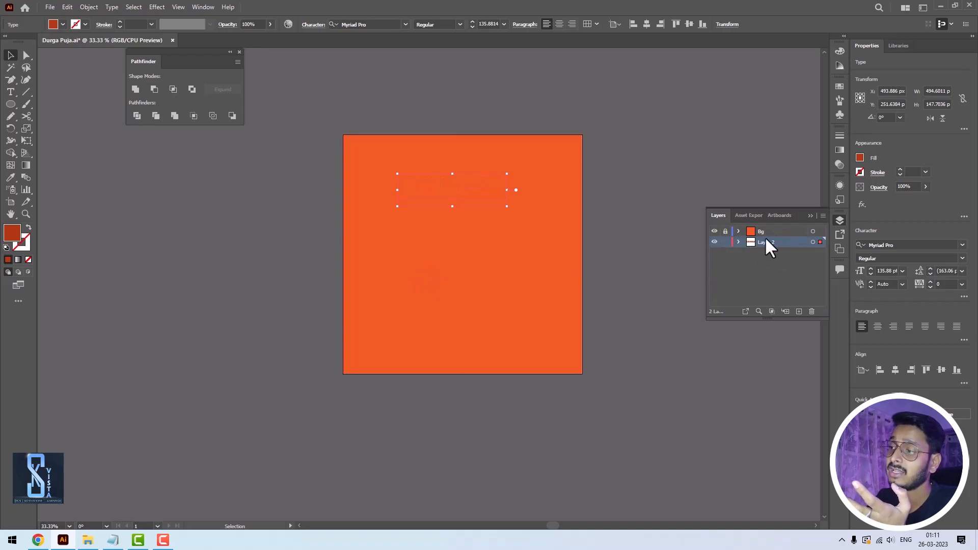
left_click(770, 234)
left_click_drag(768, 234, 768, 265)
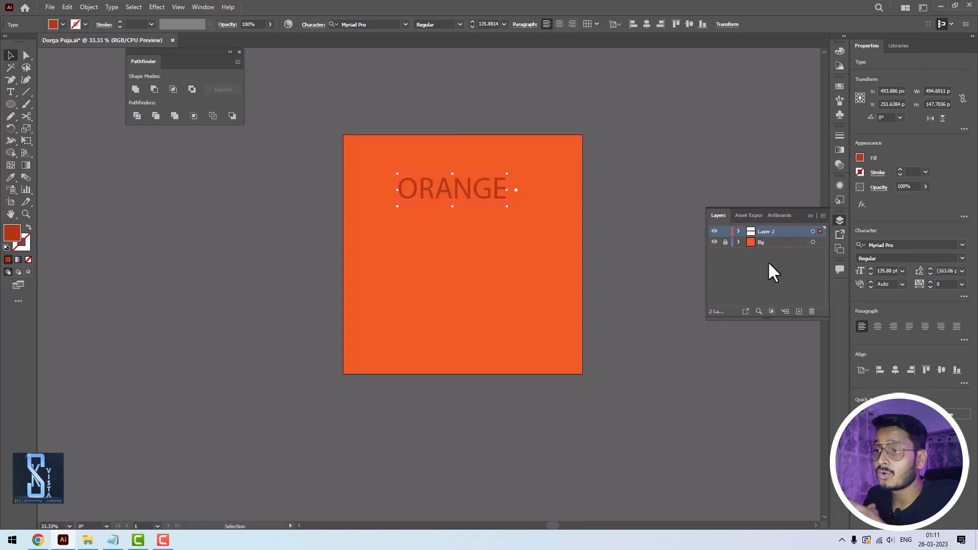
- Move the ORANGE text near the square's upper edge, to about X 529, Y 174 px
left_click_drag(498, 202, 471, 187)
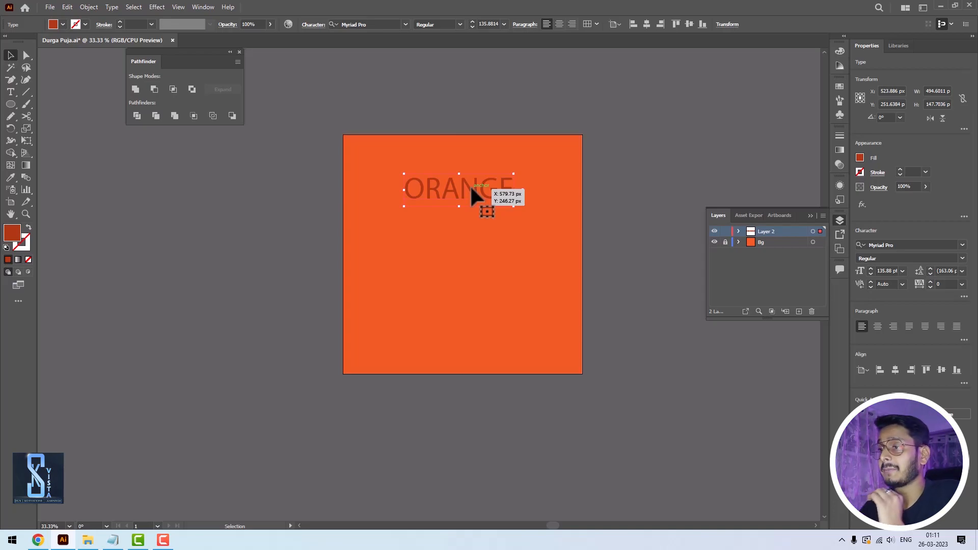
left_click_drag(490, 195, 493, 187)
scroll(480, 201, "up", 1)
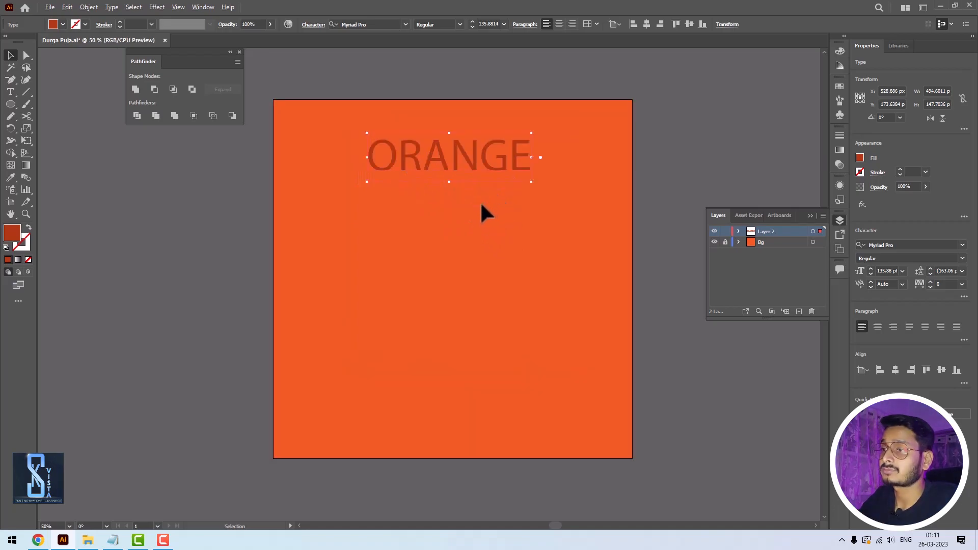
left_click(7, 181)
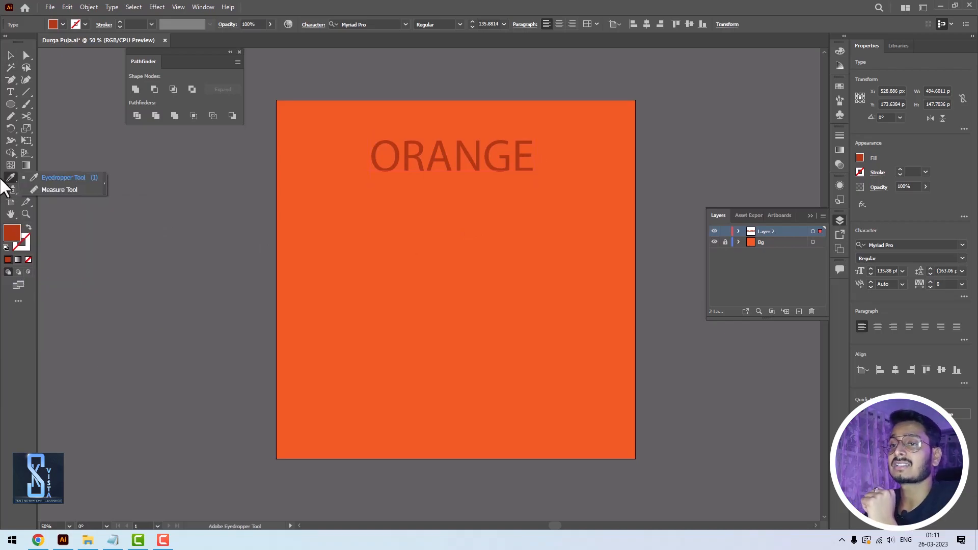
left_click(36, 176)
left_click(9, 57)
- Add the text "ORange" near the middle of the square and scale it to about 559 by 182 px
left_click(10, 92)
left_click(376, 265)
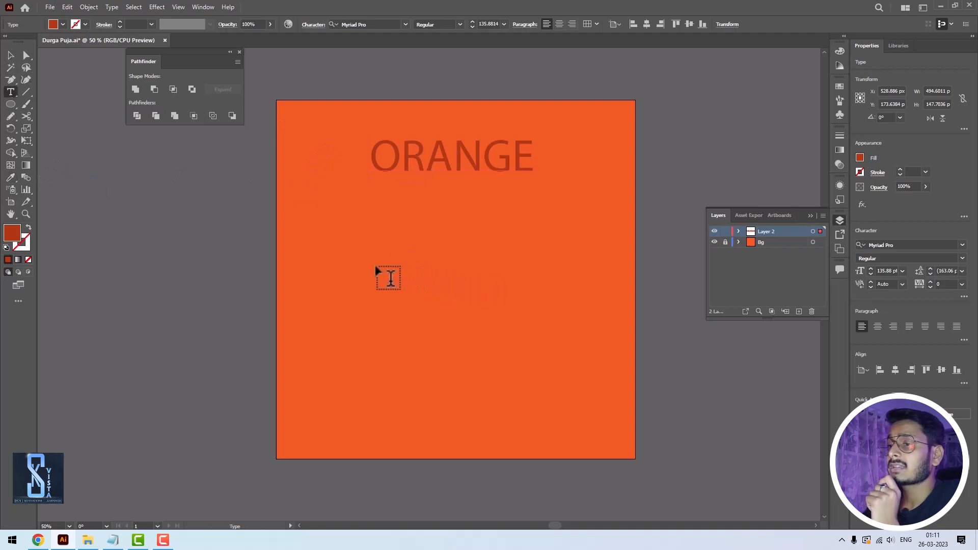
type("THORange")
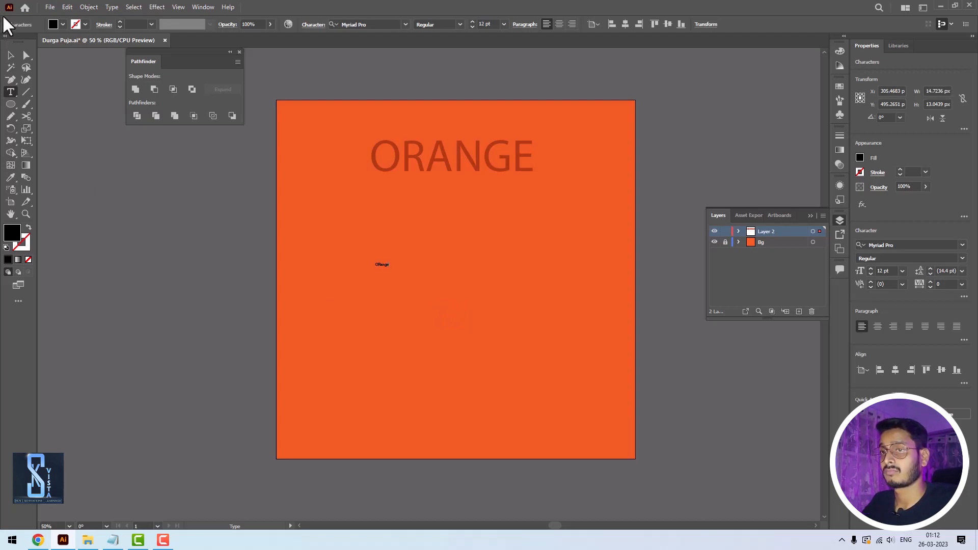
left_click(11, 55)
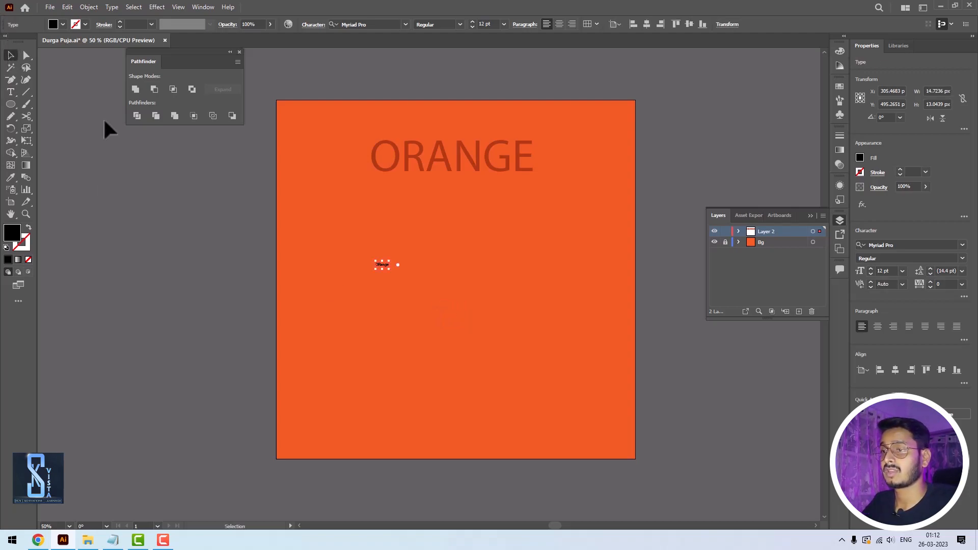
left_click_drag(396, 261, 451, 301)
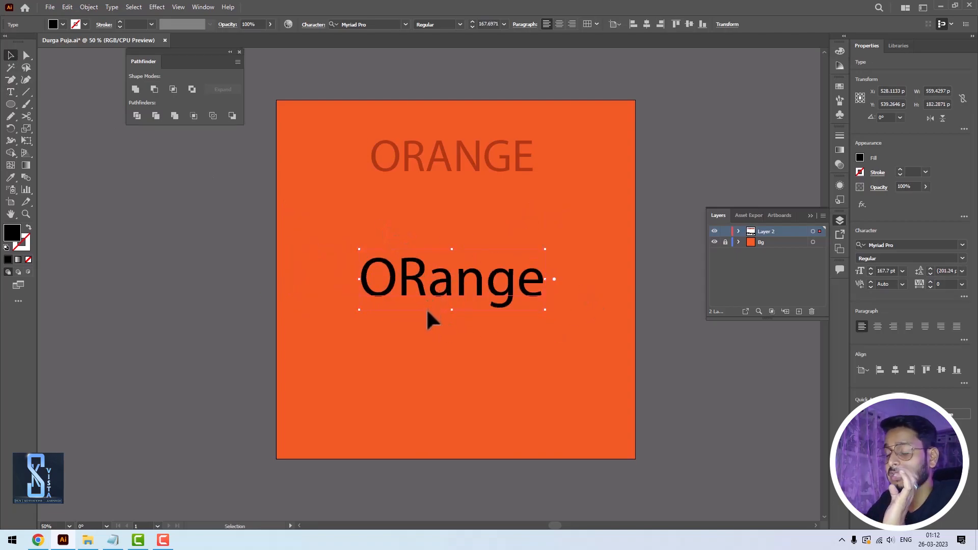
- Copy the color and character formatting of the upper ORANGE text onto the ORange text with the Eyedropper
key("i")
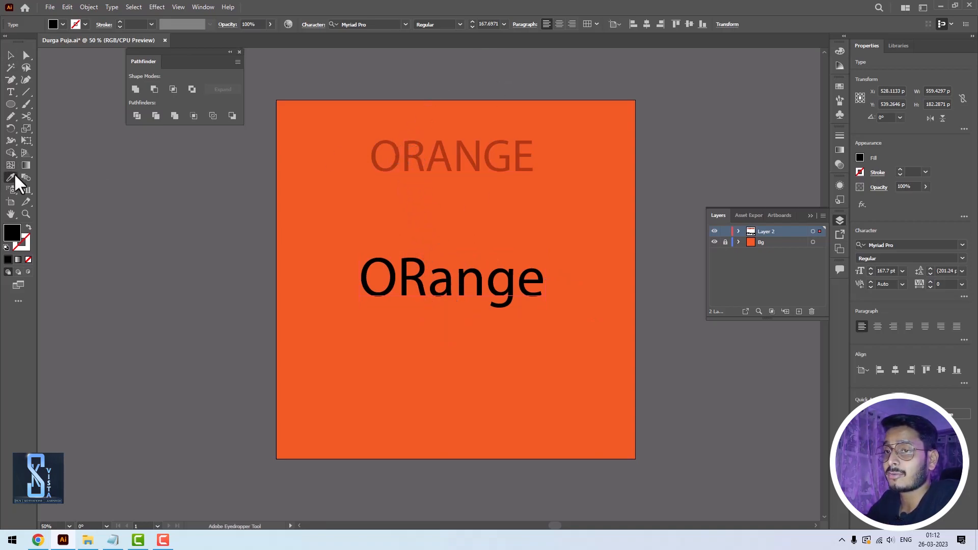
left_click(402, 162)
left_click(10, 55)
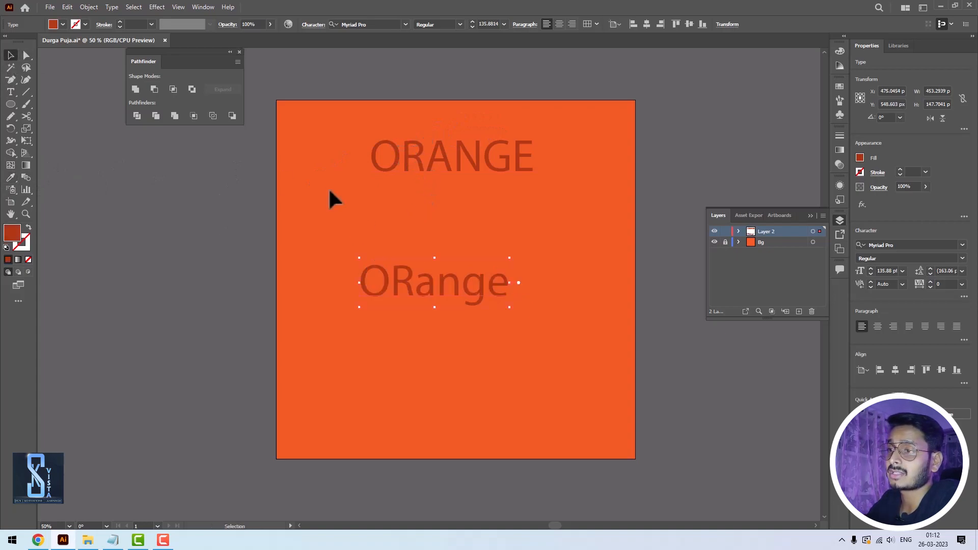
- Place the ORange text directly beneath the upper ORANGE text, aligned with its left edge
left_click(712, 204)
left_click_drag(415, 284, 424, 199)
left_click(725, 174)
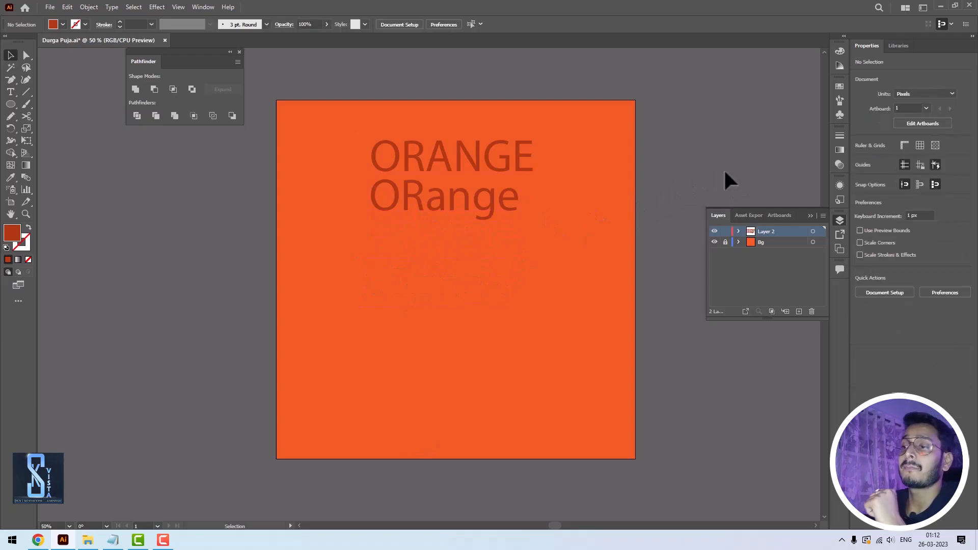
- Change the letters "ange" in the lower text to "ANGE" so that it reads ORANGE
double_click(485, 201)
left_click_drag(427, 200, 533, 200)
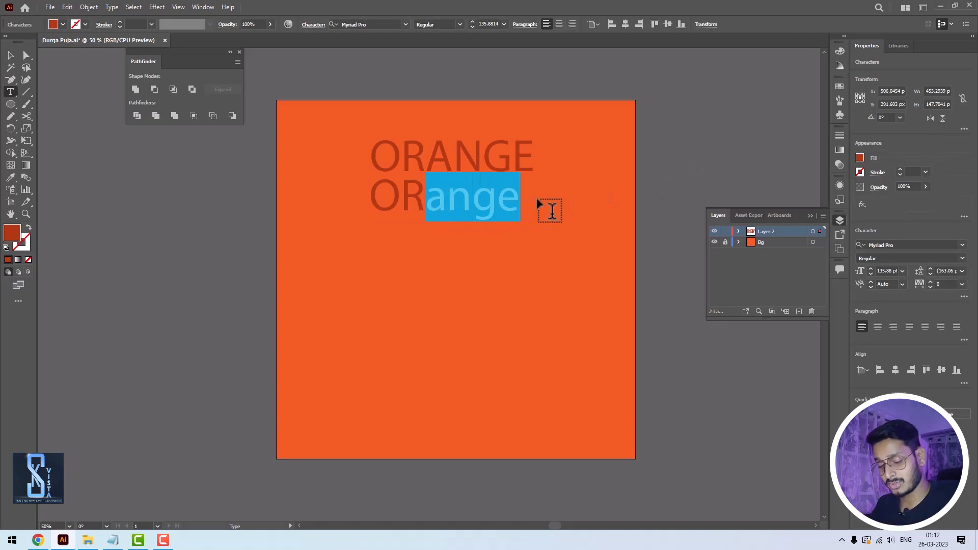
type("ANGE")
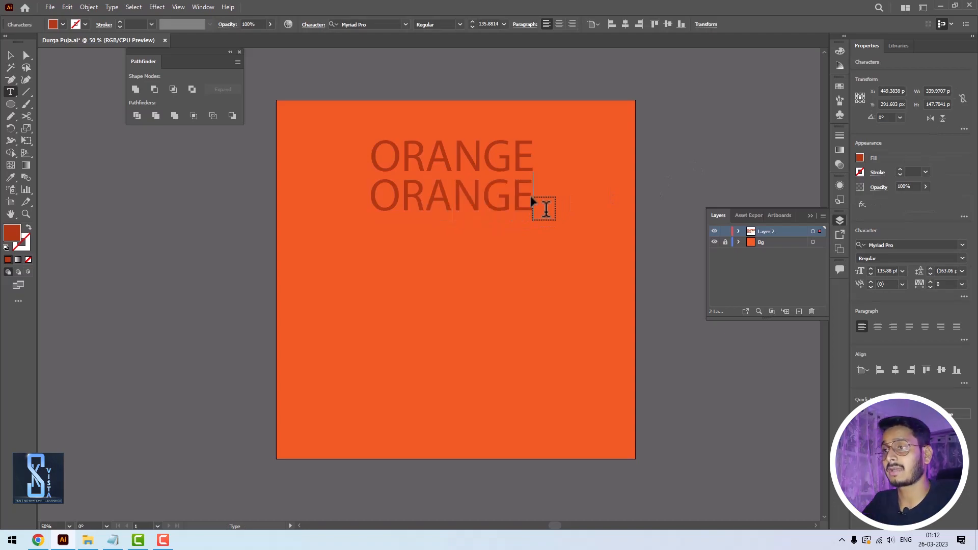
left_click(10, 56)
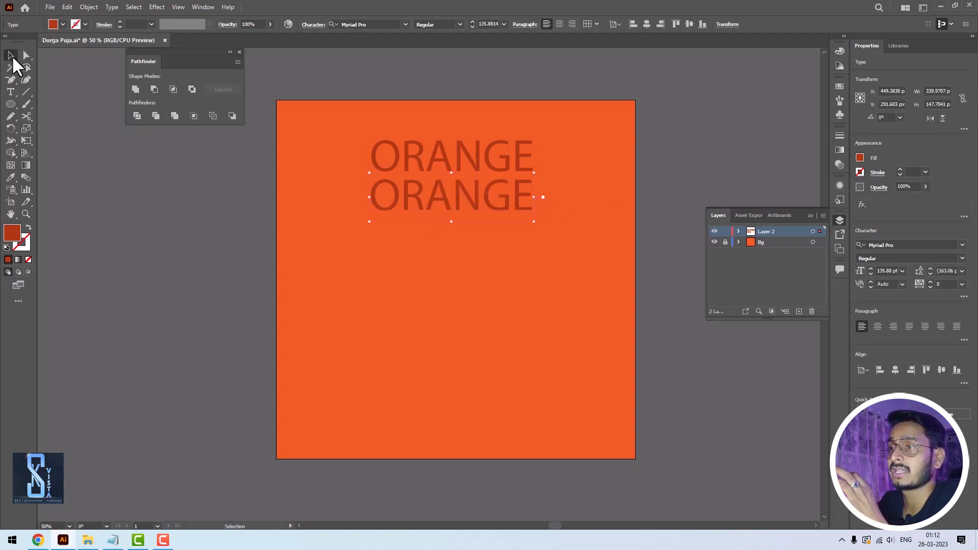
left_click(710, 146)
- Move the lower ORANGE text down to about X 488, Y 472 px and change its fill to green
left_click_drag(429, 200, 416, 260)
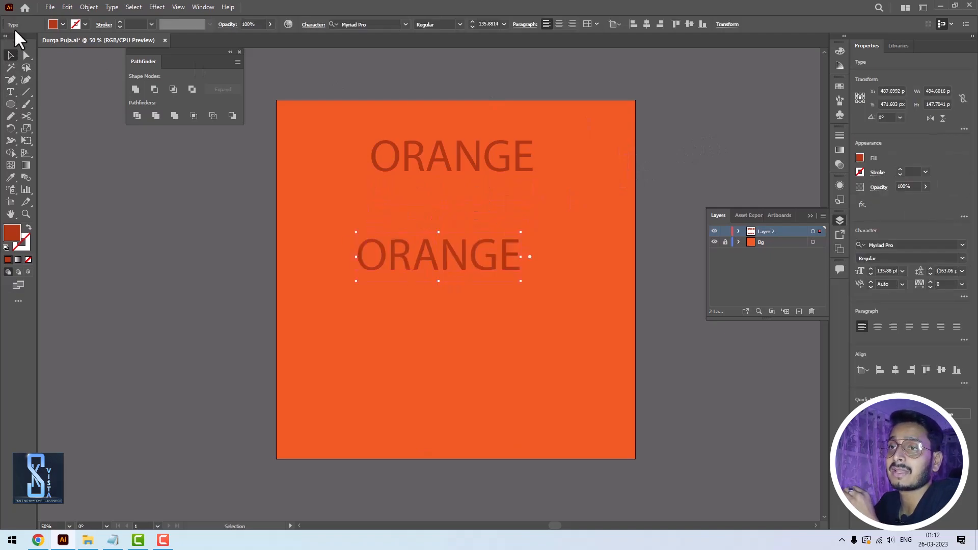
left_click(62, 24)
left_click(49, 49)
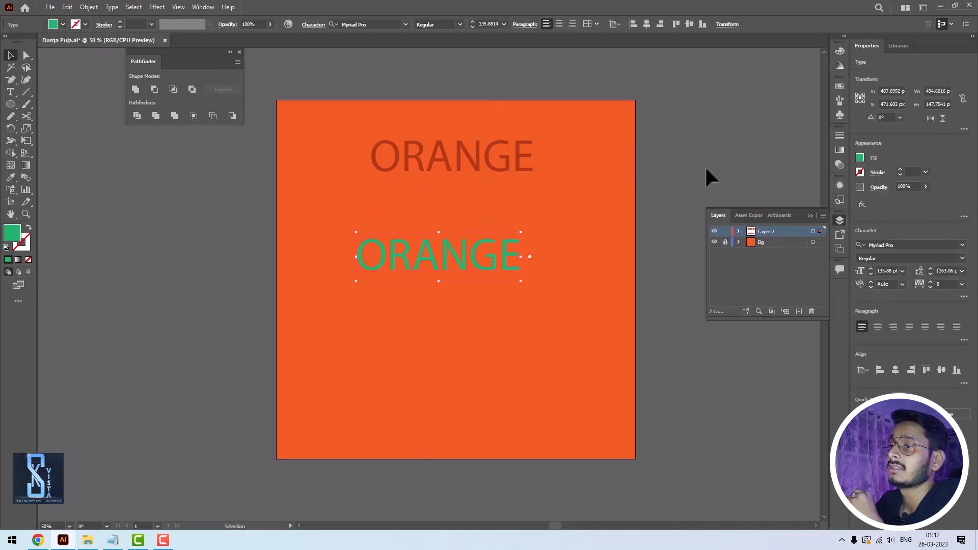
left_click_drag(520, 233, 446, 279)
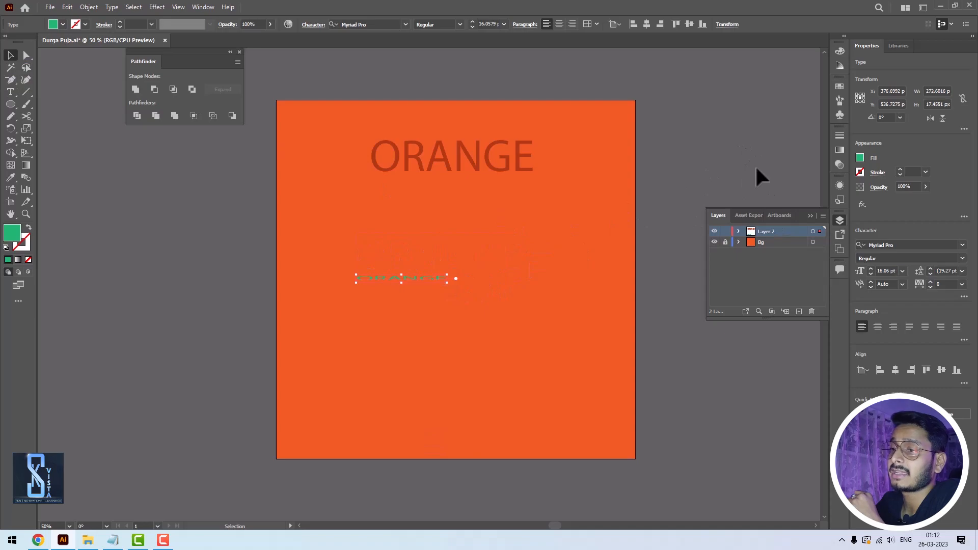
left_click(757, 175)
key("ctrl+z")
key("ctrl+z")
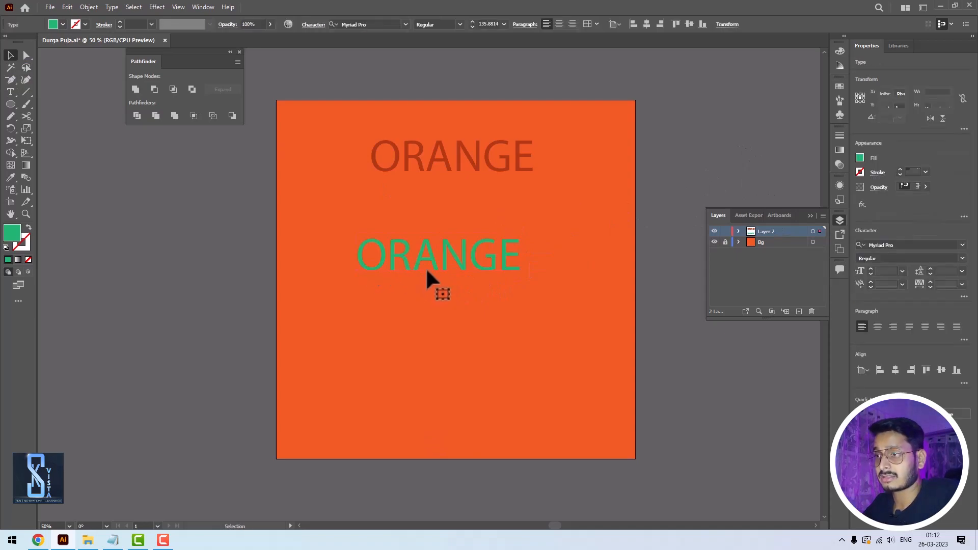
- Set the font size of the green ORANGE text to 10 pt
left_click_drag(479, 24, 510, 24)
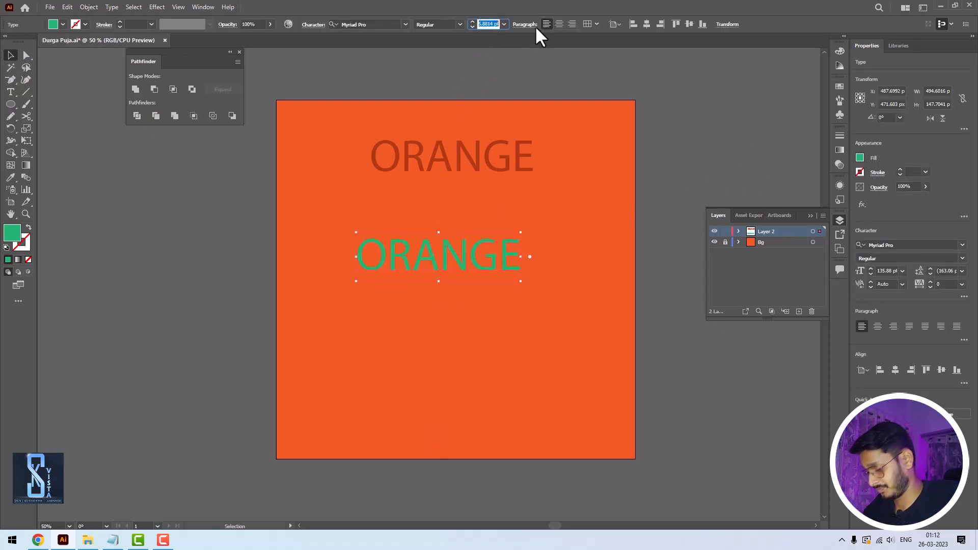
type("10")
key("Return")
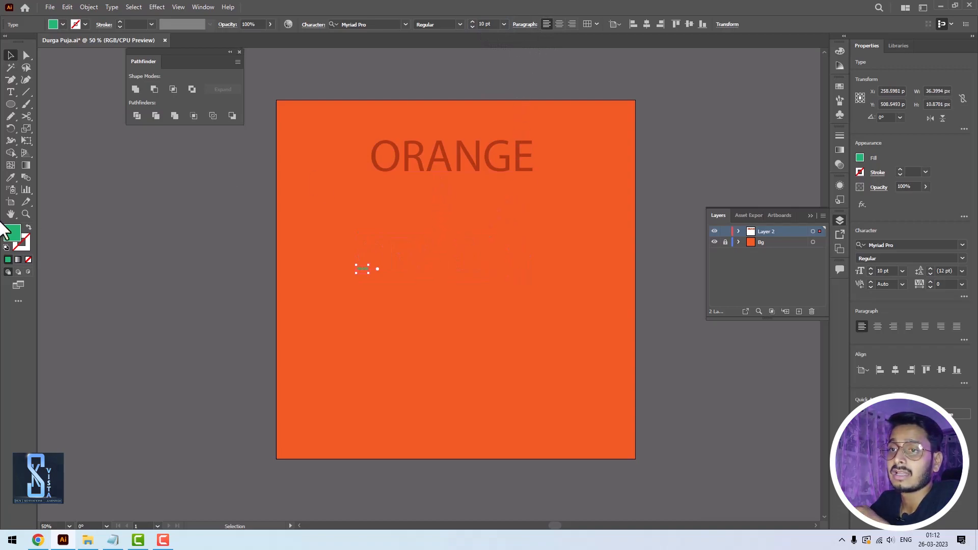
- Copy the upper ORANGE text's formatting onto the small green text with the Eyedropper and place it directly beneath, at about X 534, Y 299 px
left_click(10, 177)
left_click(395, 149)
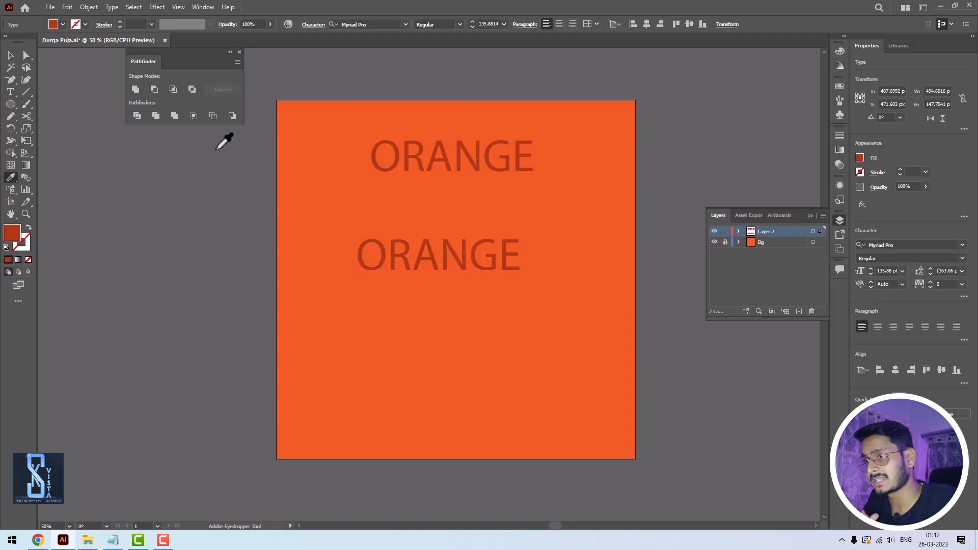
left_click(10, 55)
left_click_drag(439, 239, 451, 195)
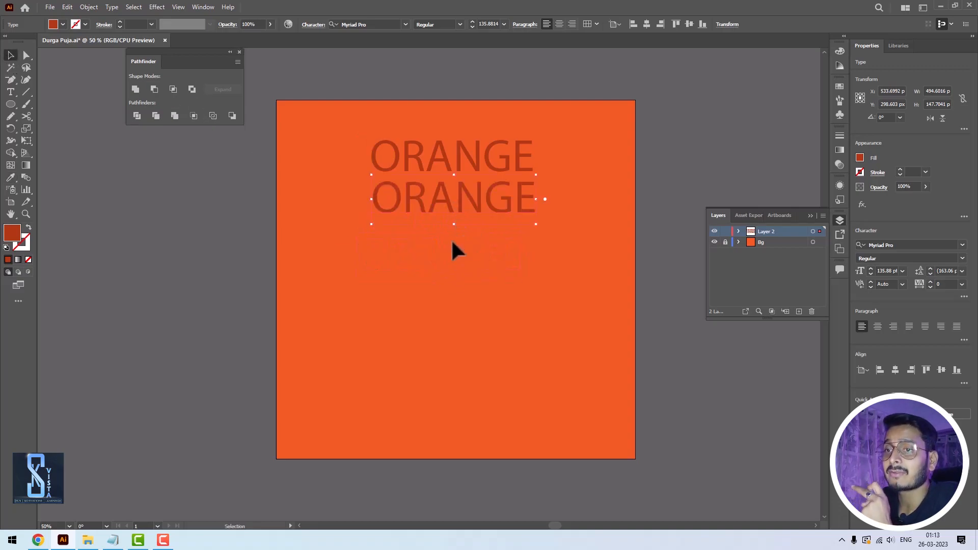
- Open the Eyedropper options and move the dialog clear of the two ORANGE texts
double_click(10, 176)
left_click_drag(389, 139, 130, 151)
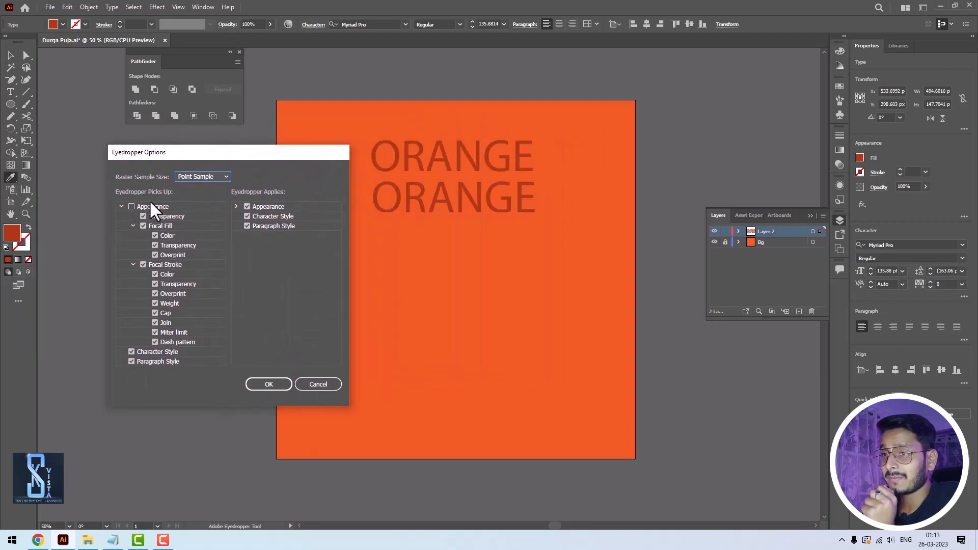